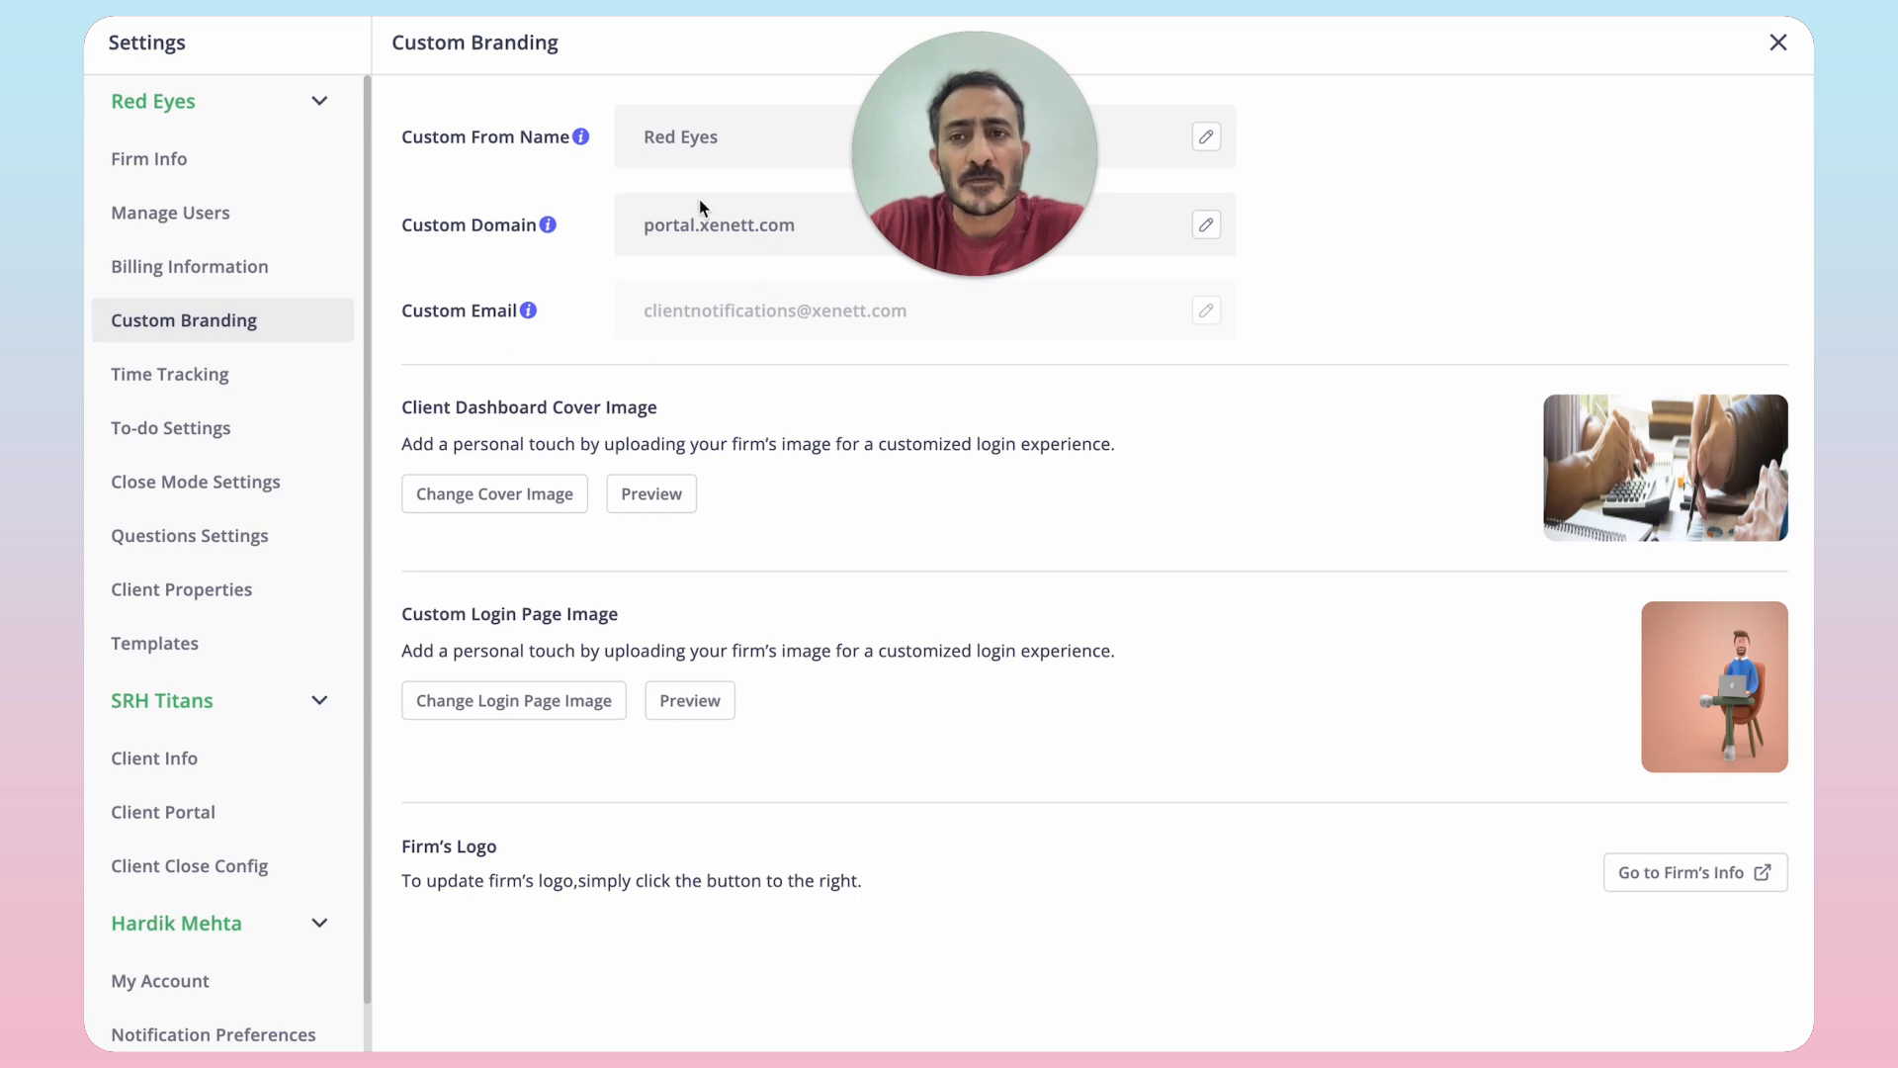
left_click_drag(404, 228, 511, 228)
left_click_drag(1006, 160, 1474, 157)
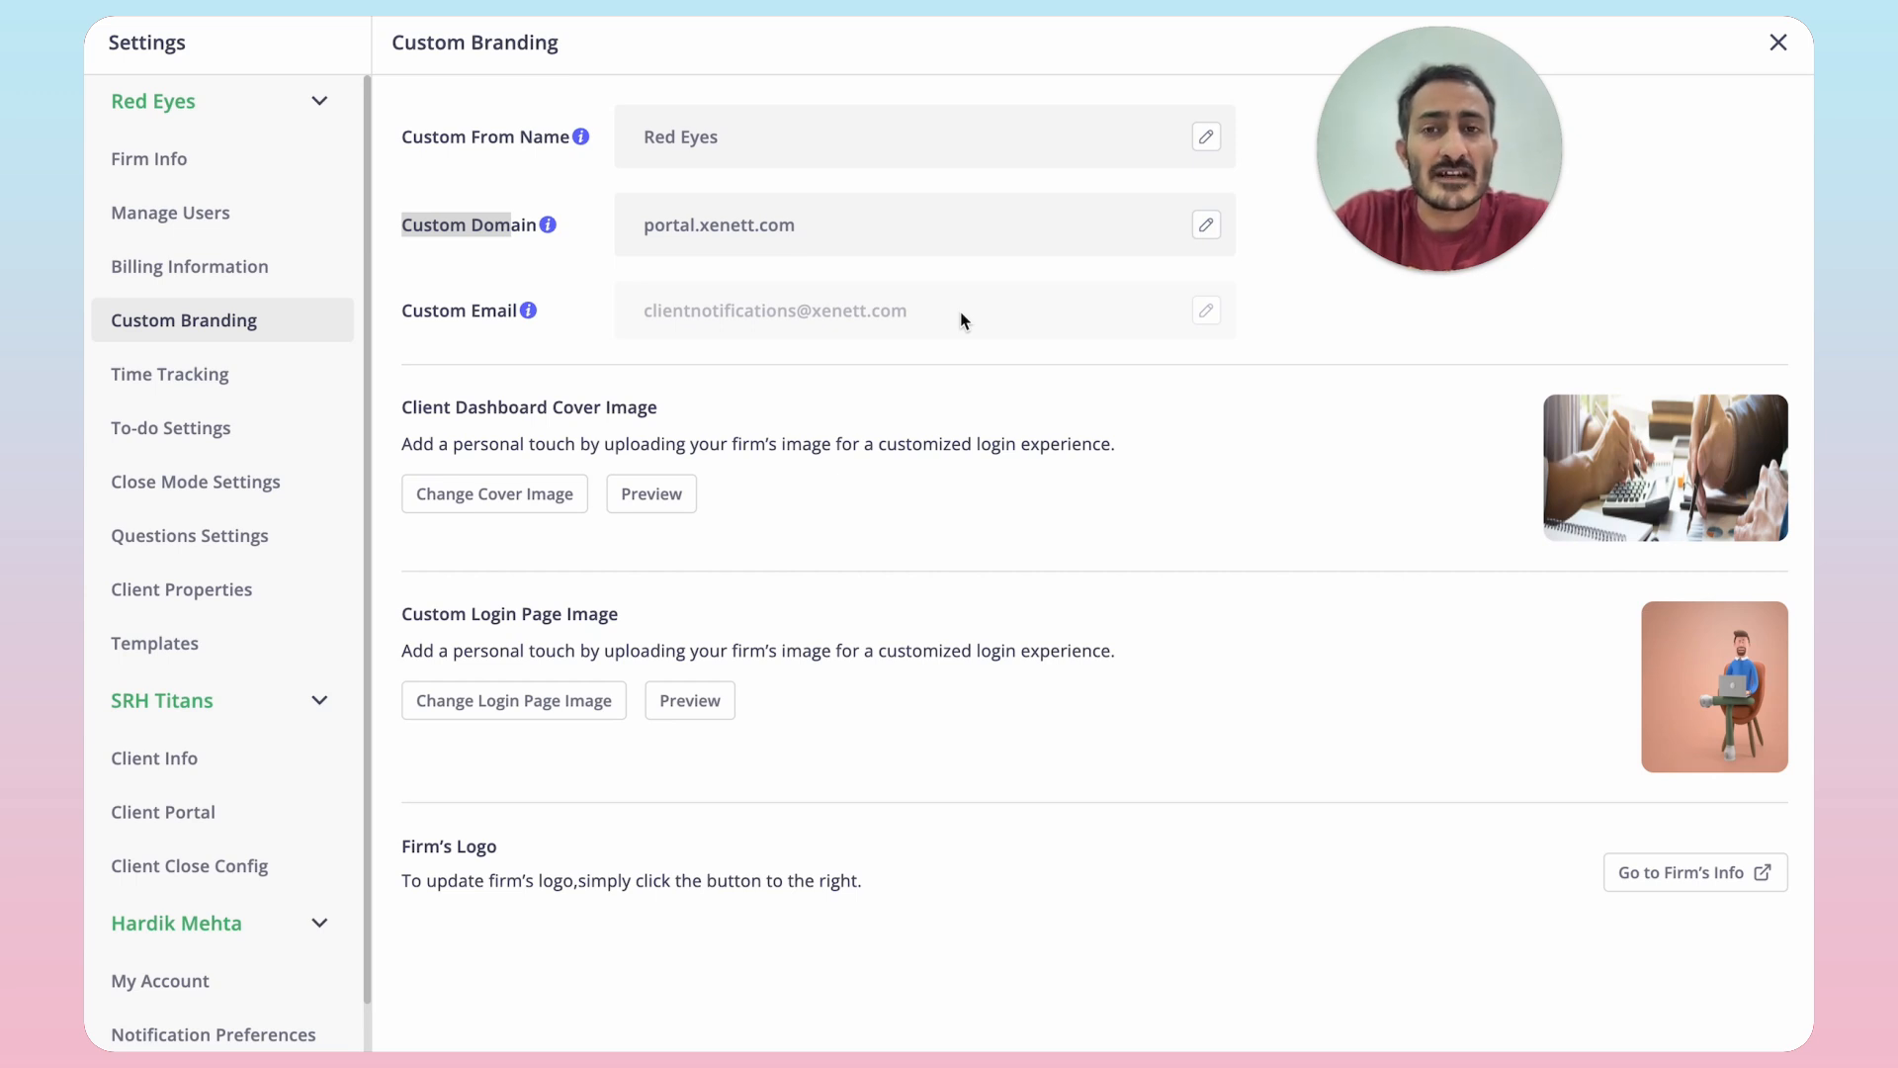
left_click_drag(653, 225, 780, 236)
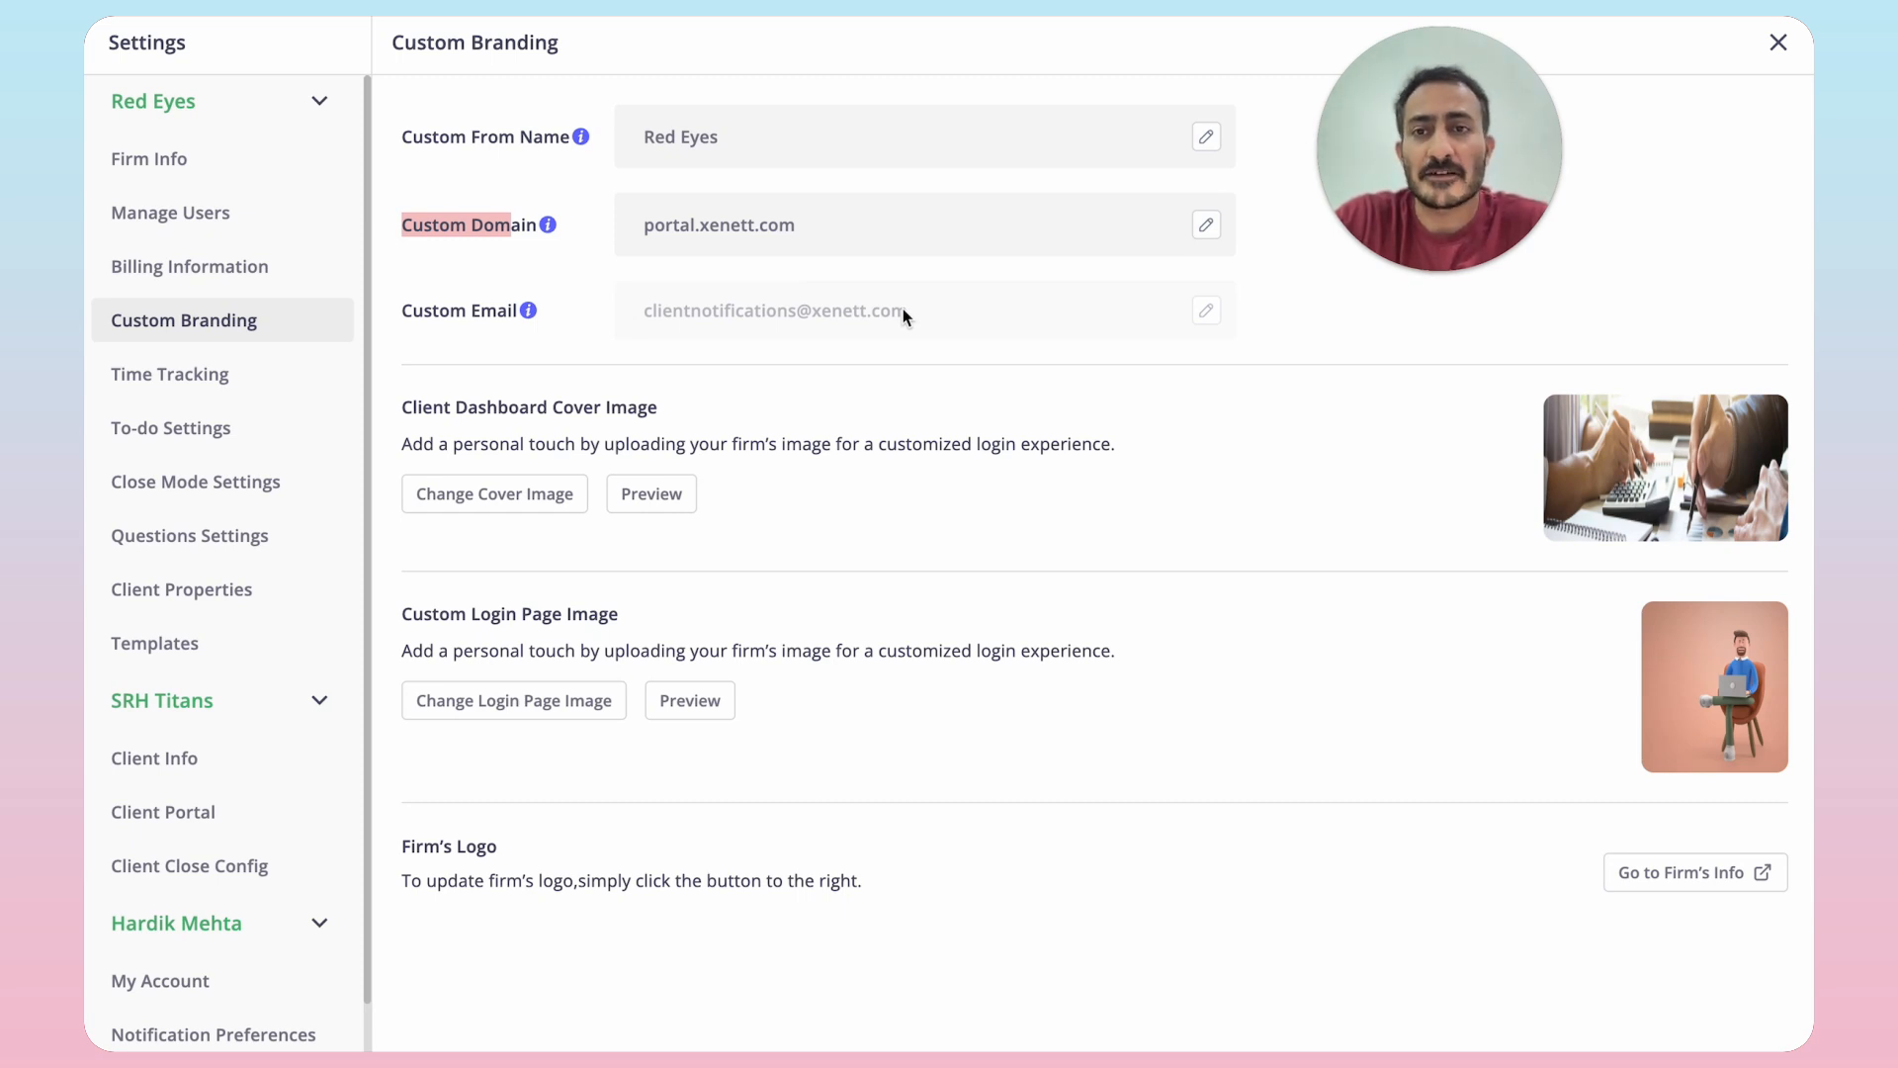
left_click(1092, 238)
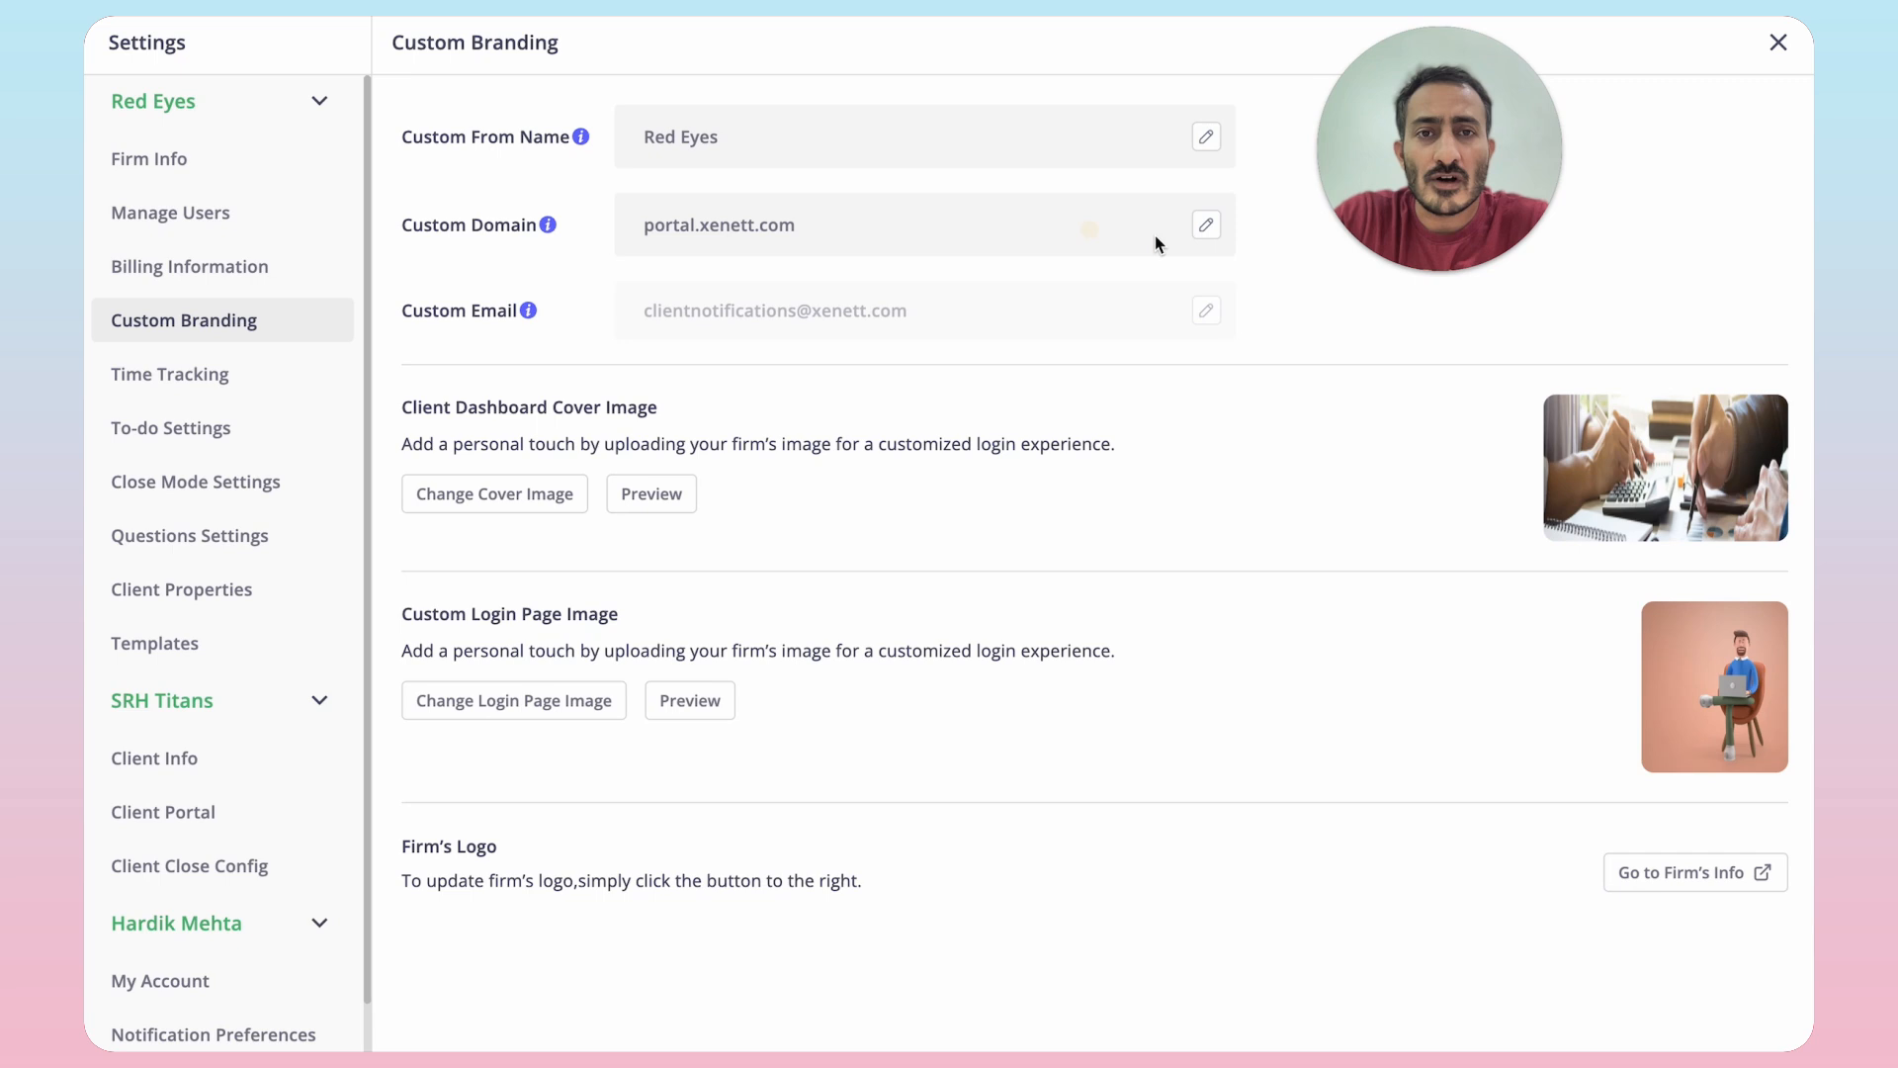
Set the custom domain to portal.unicronaccounting.com and save it
left_click(1208, 227)
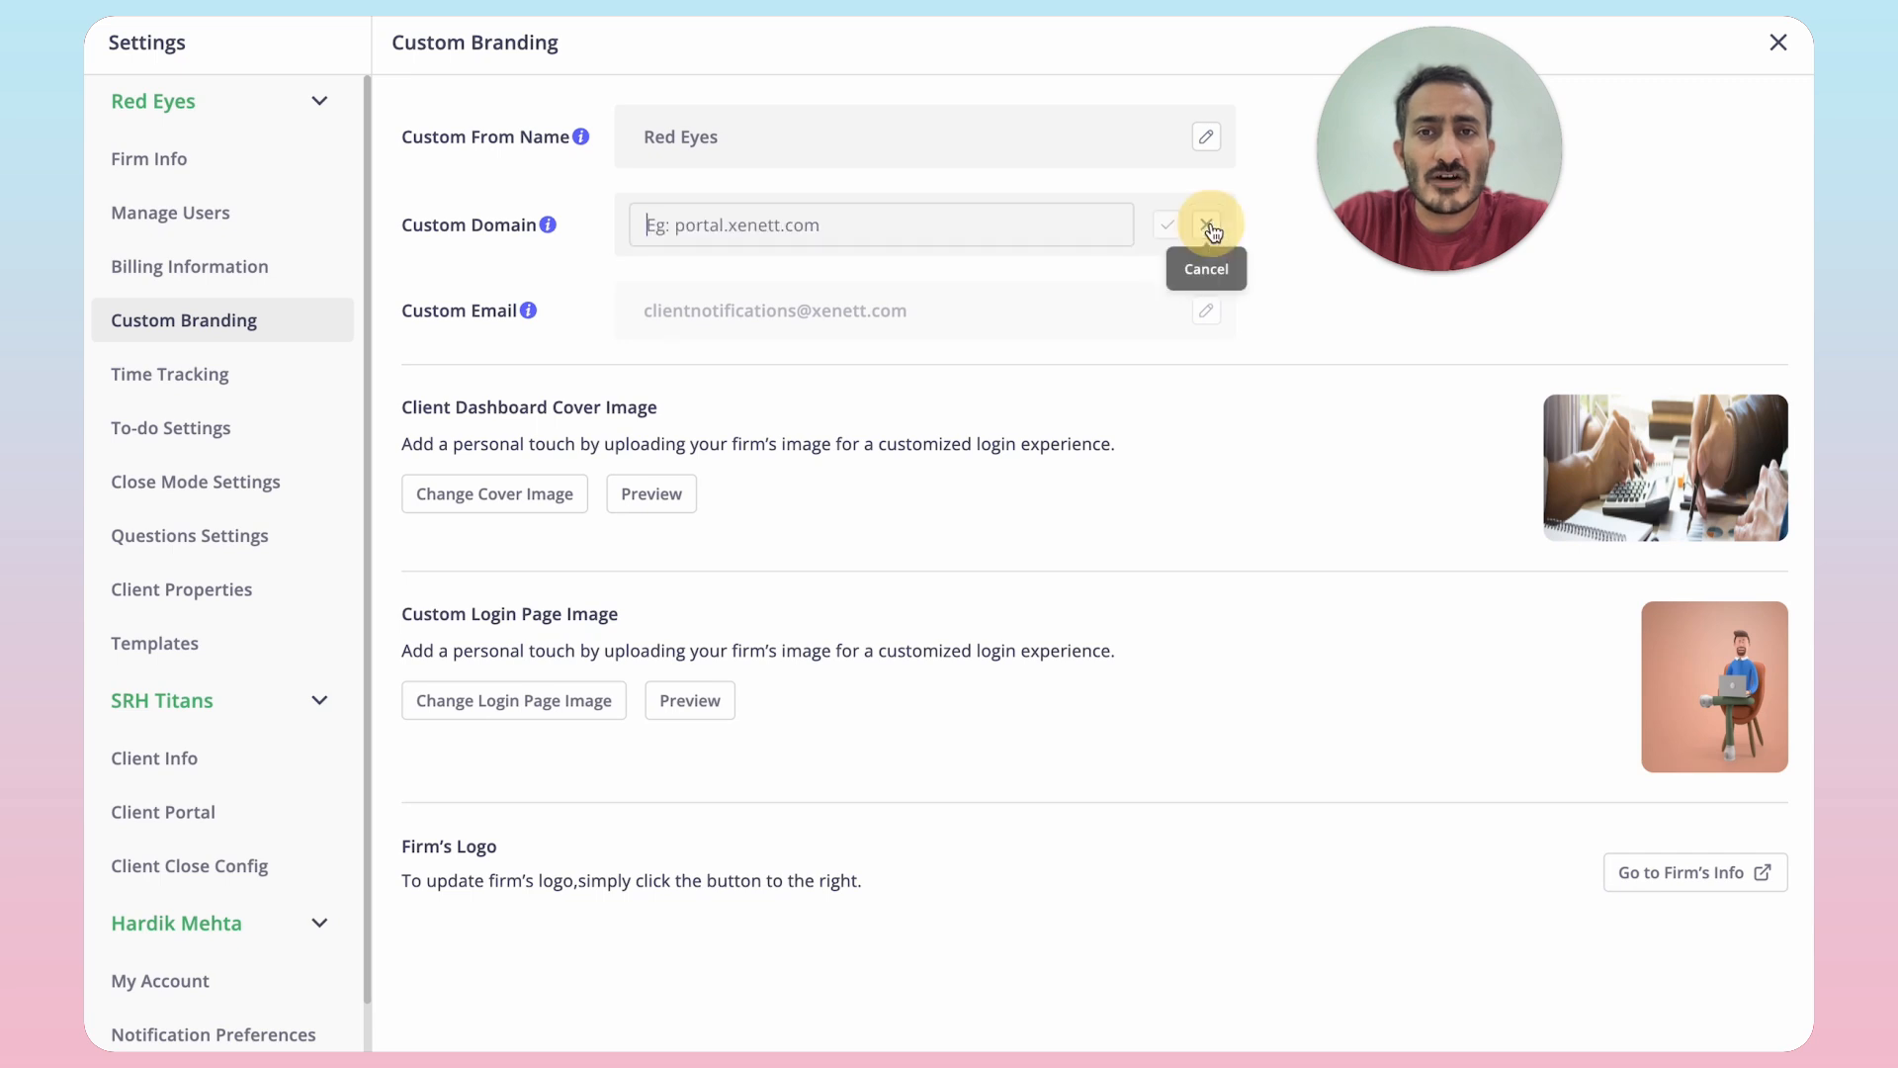
left_click(953, 220)
type("portal.")
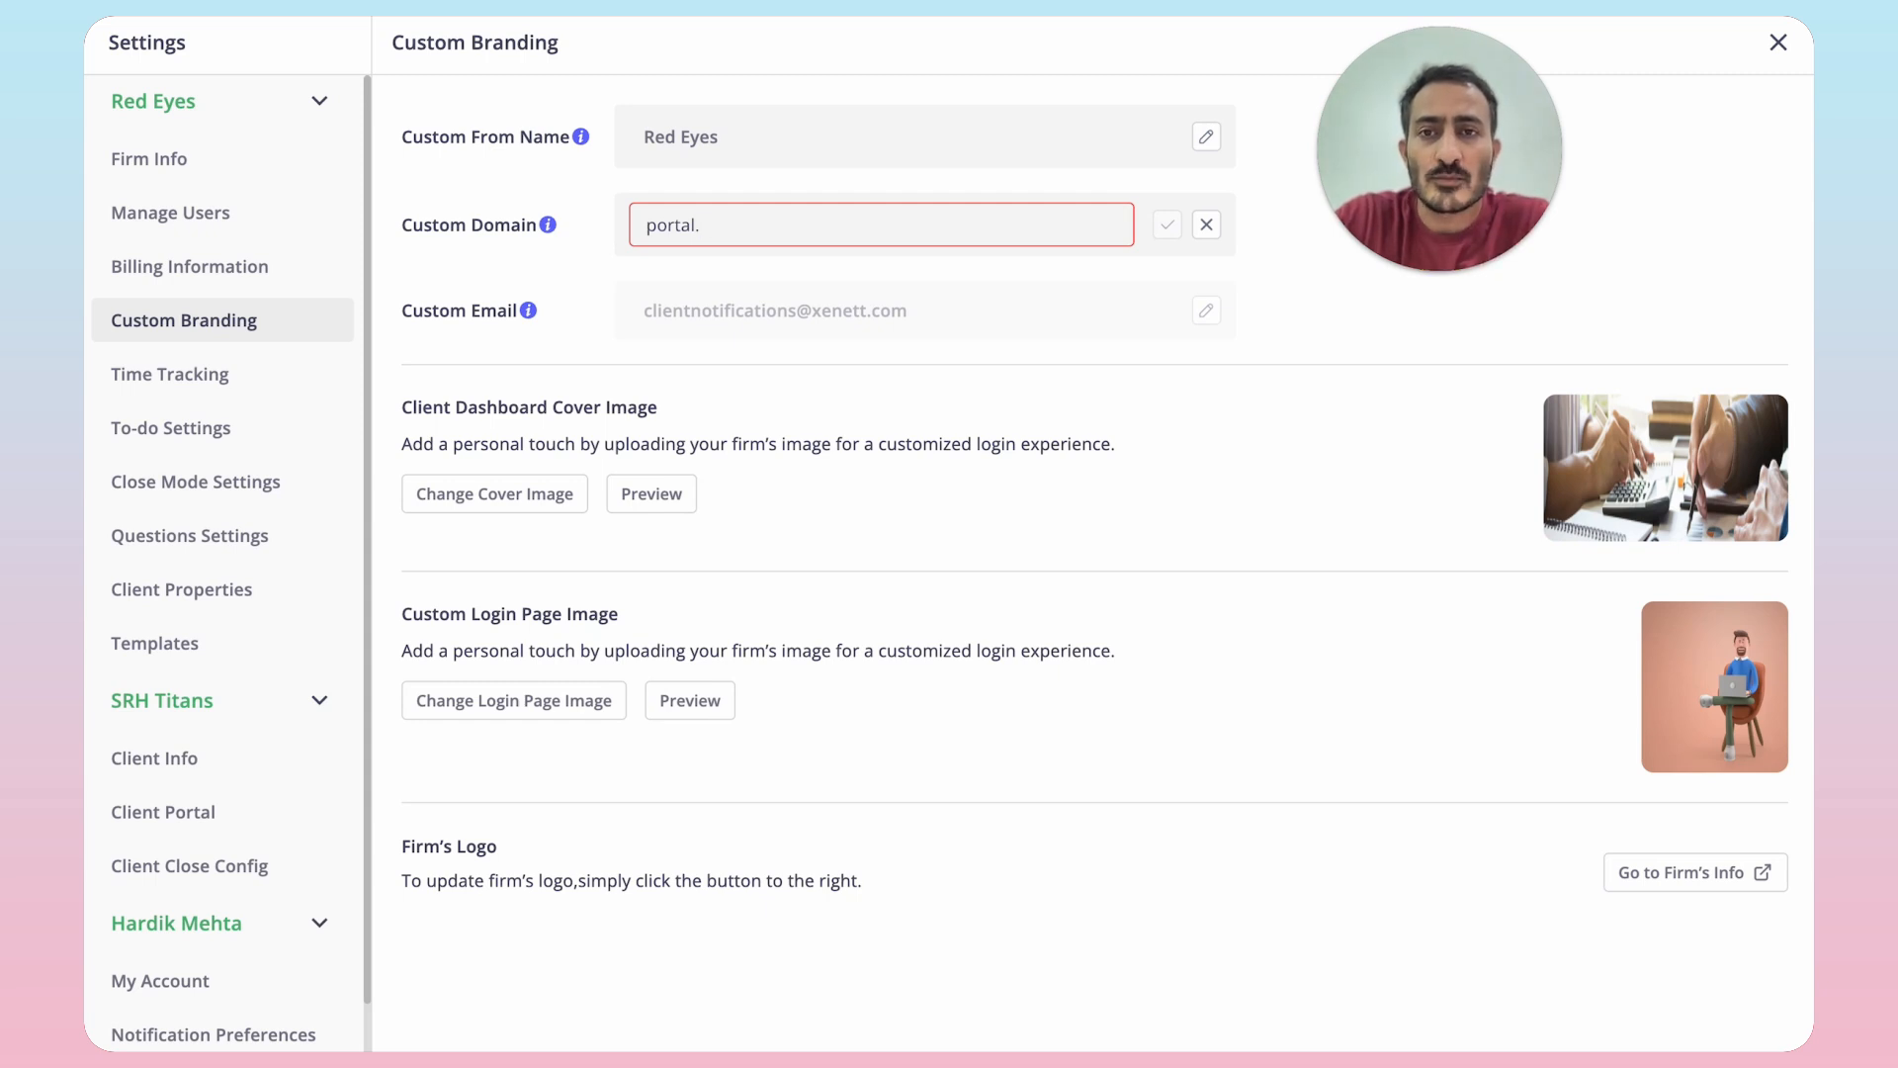
key("Left")
key("alt+shift+Left")
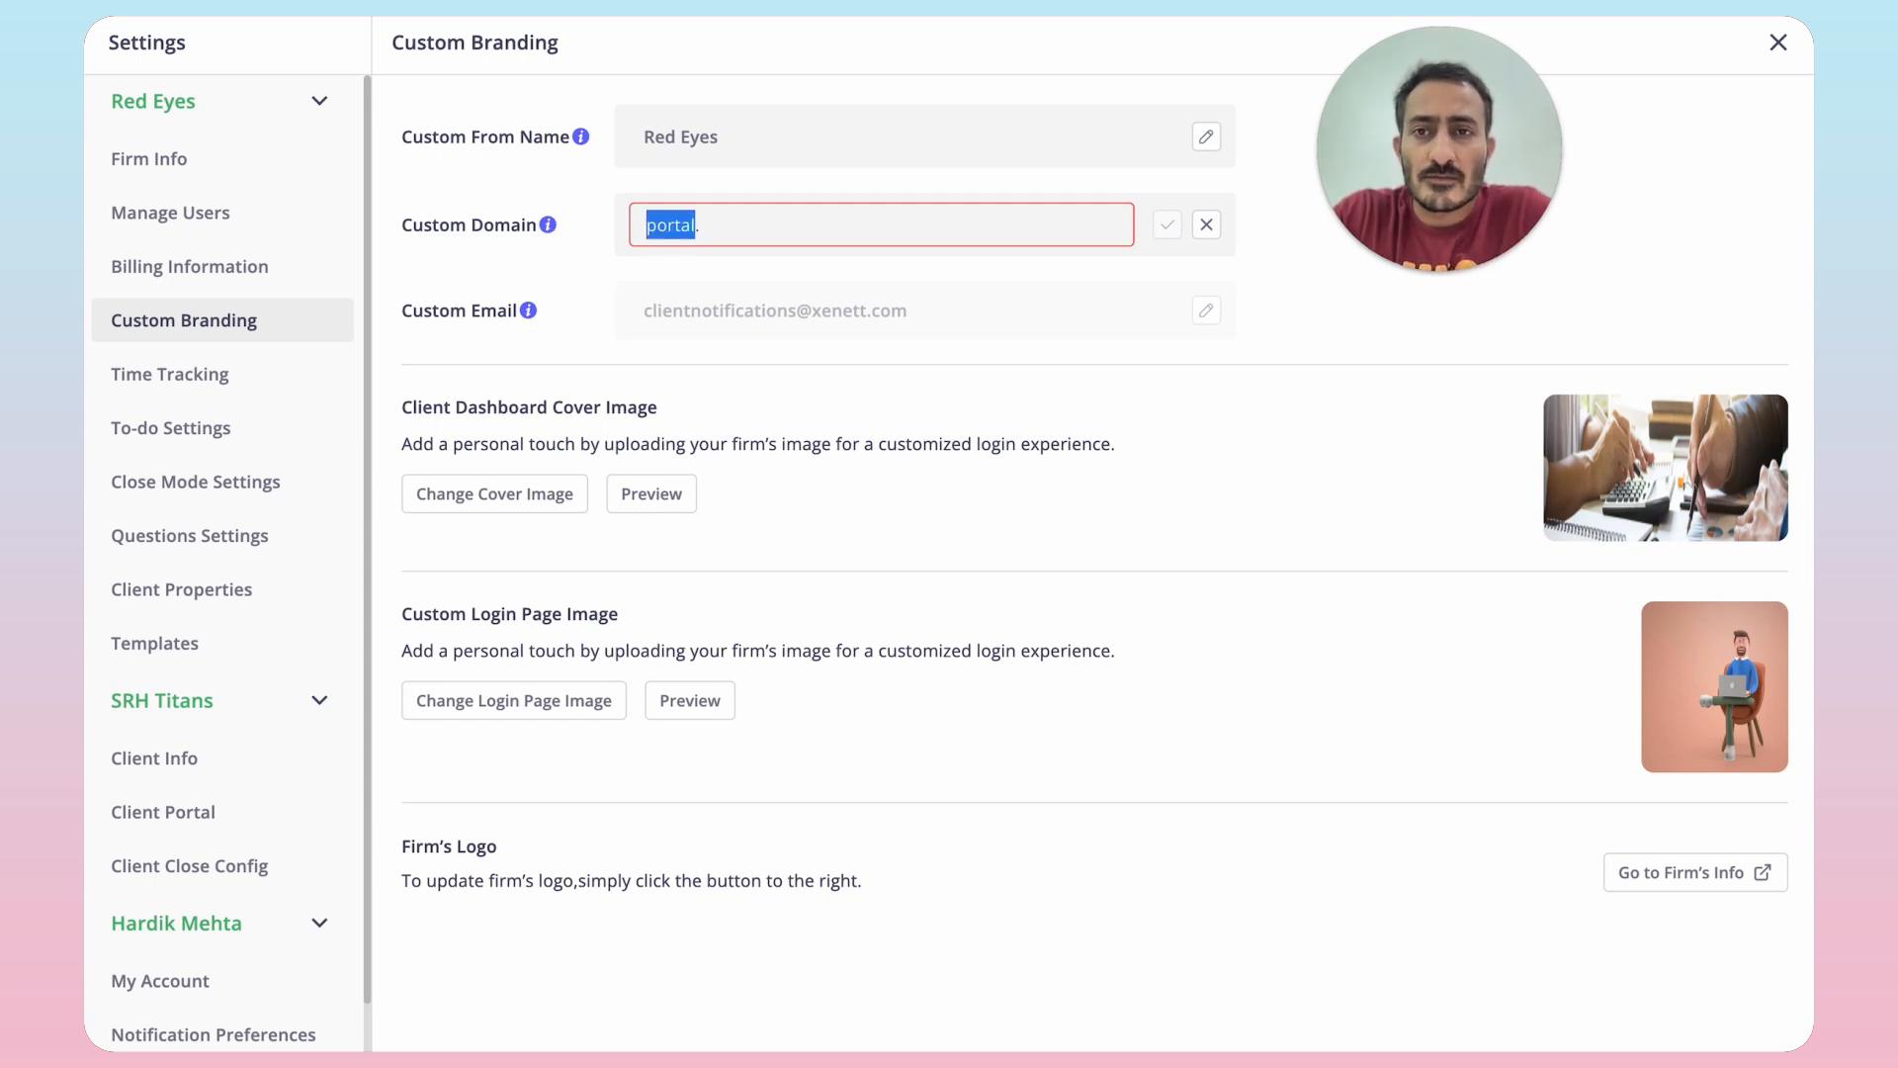
key("Right")
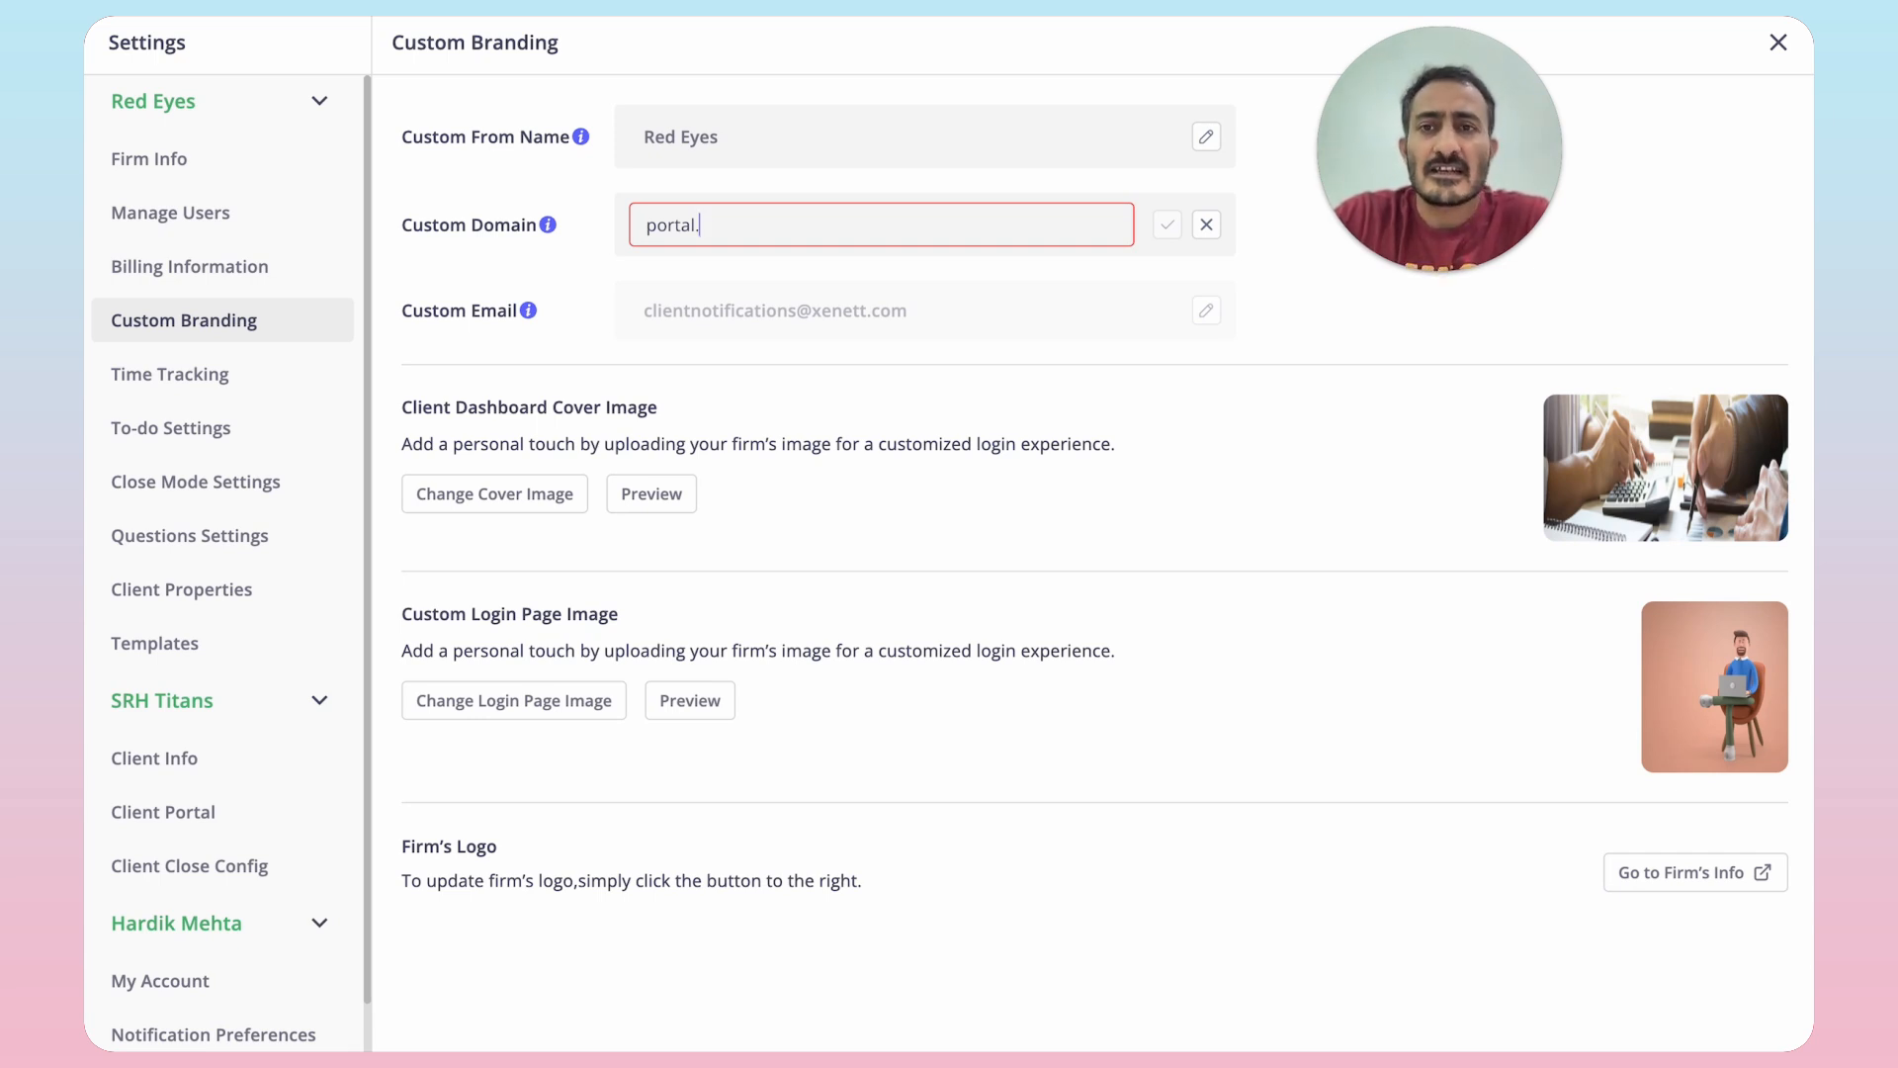
type("unicron")
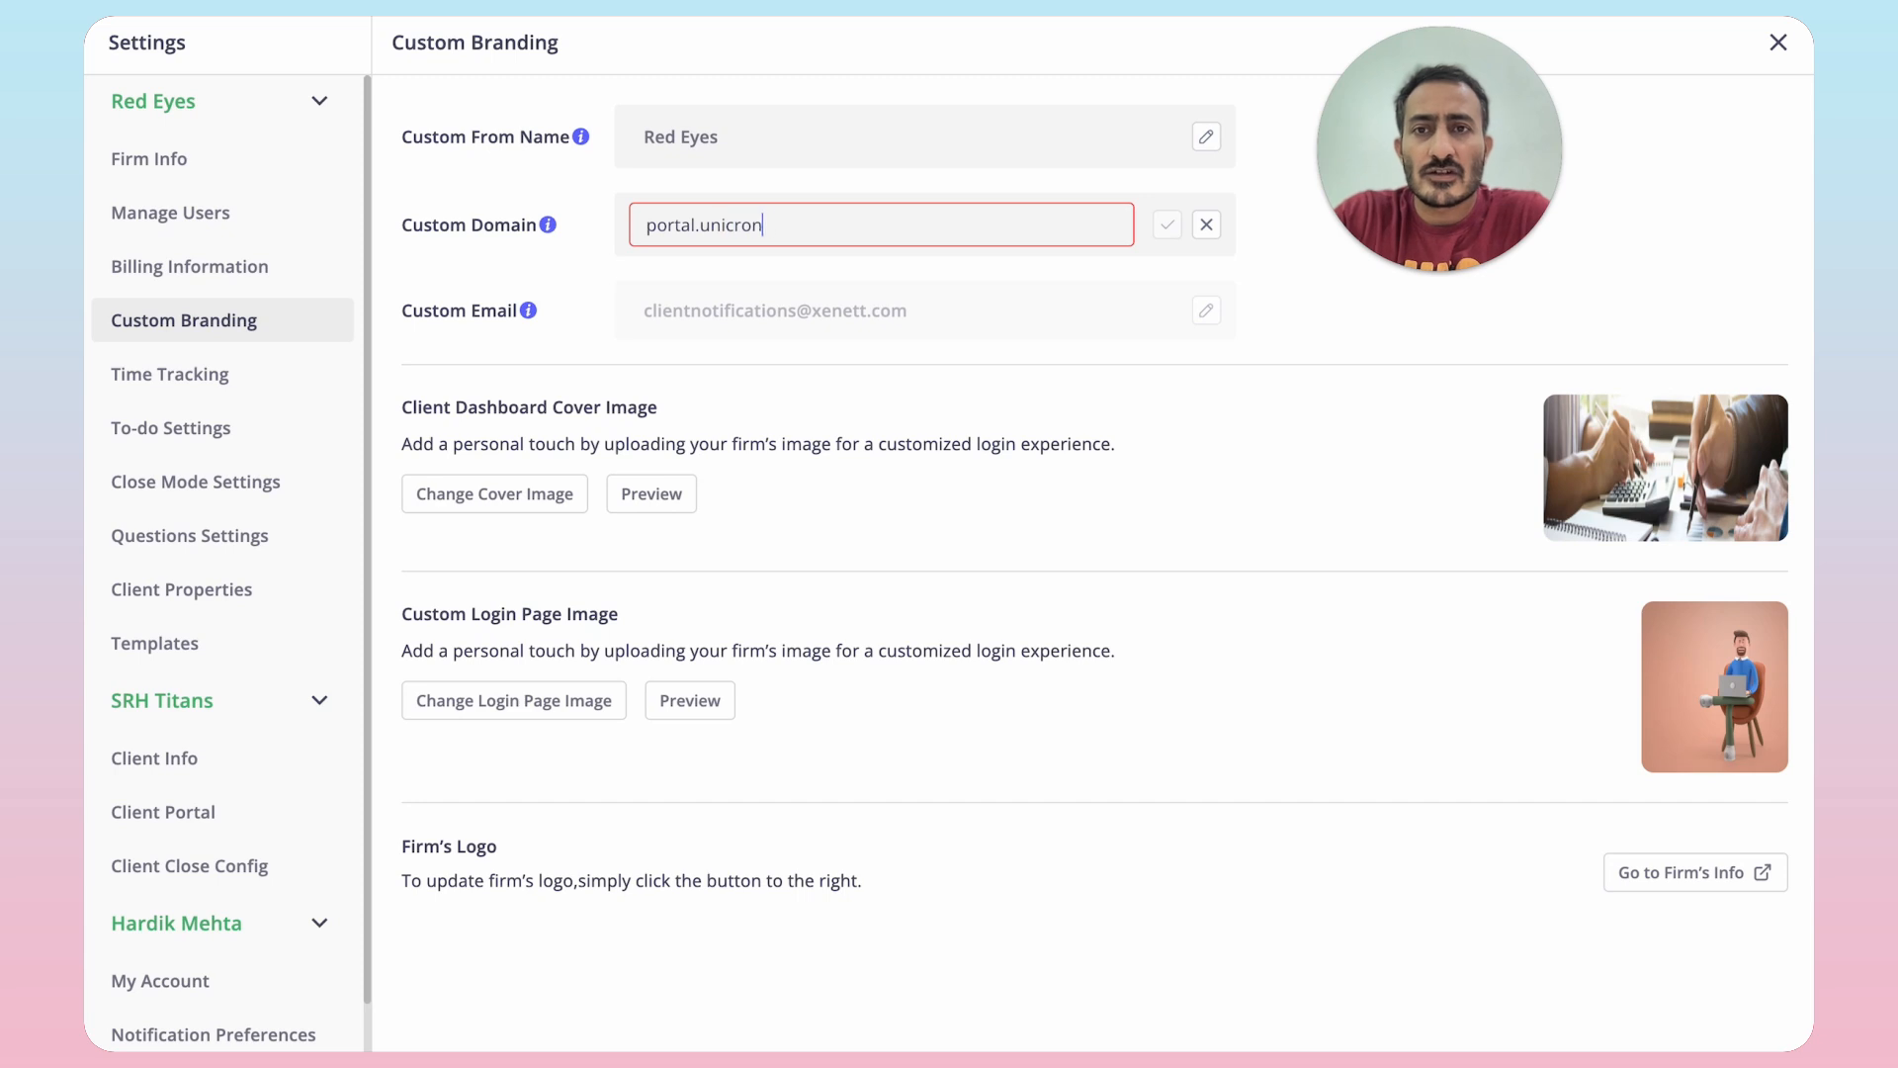
type("accounting.com")
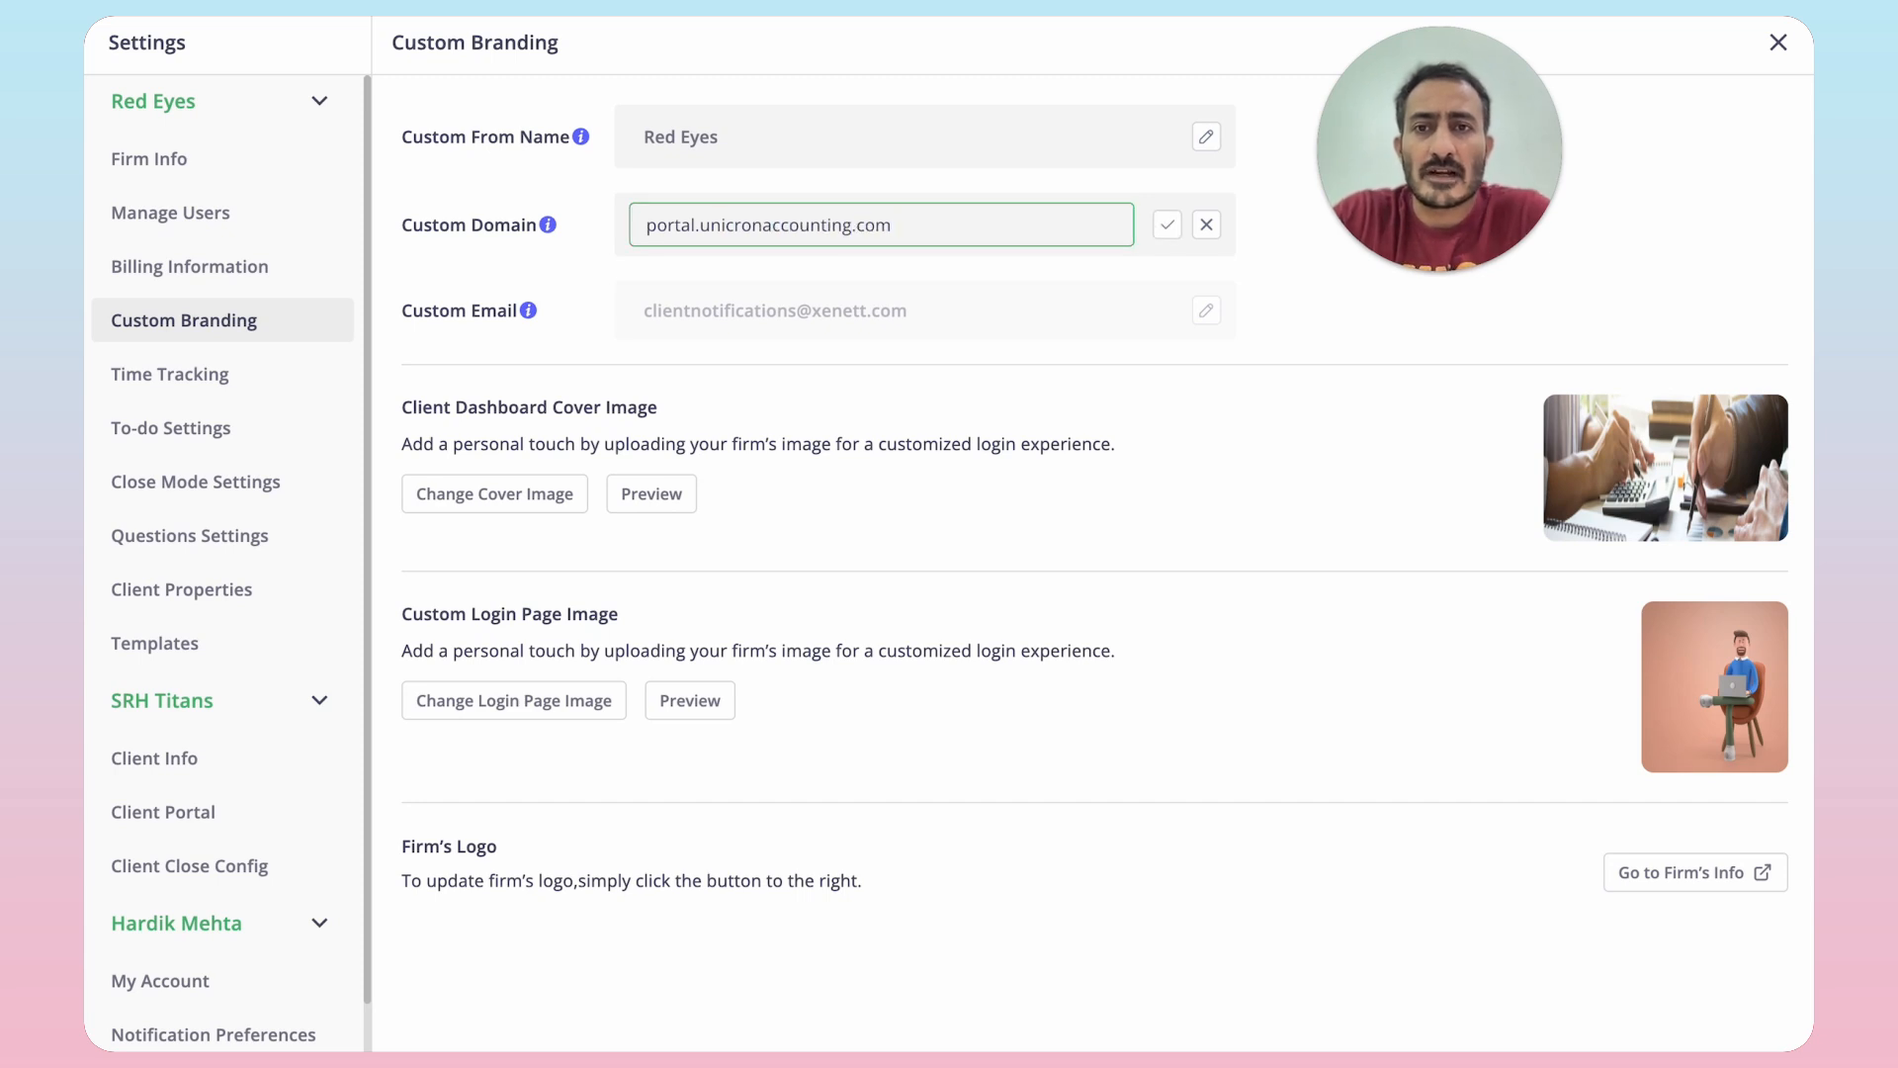
left_click(703, 229)
key("shift+End")
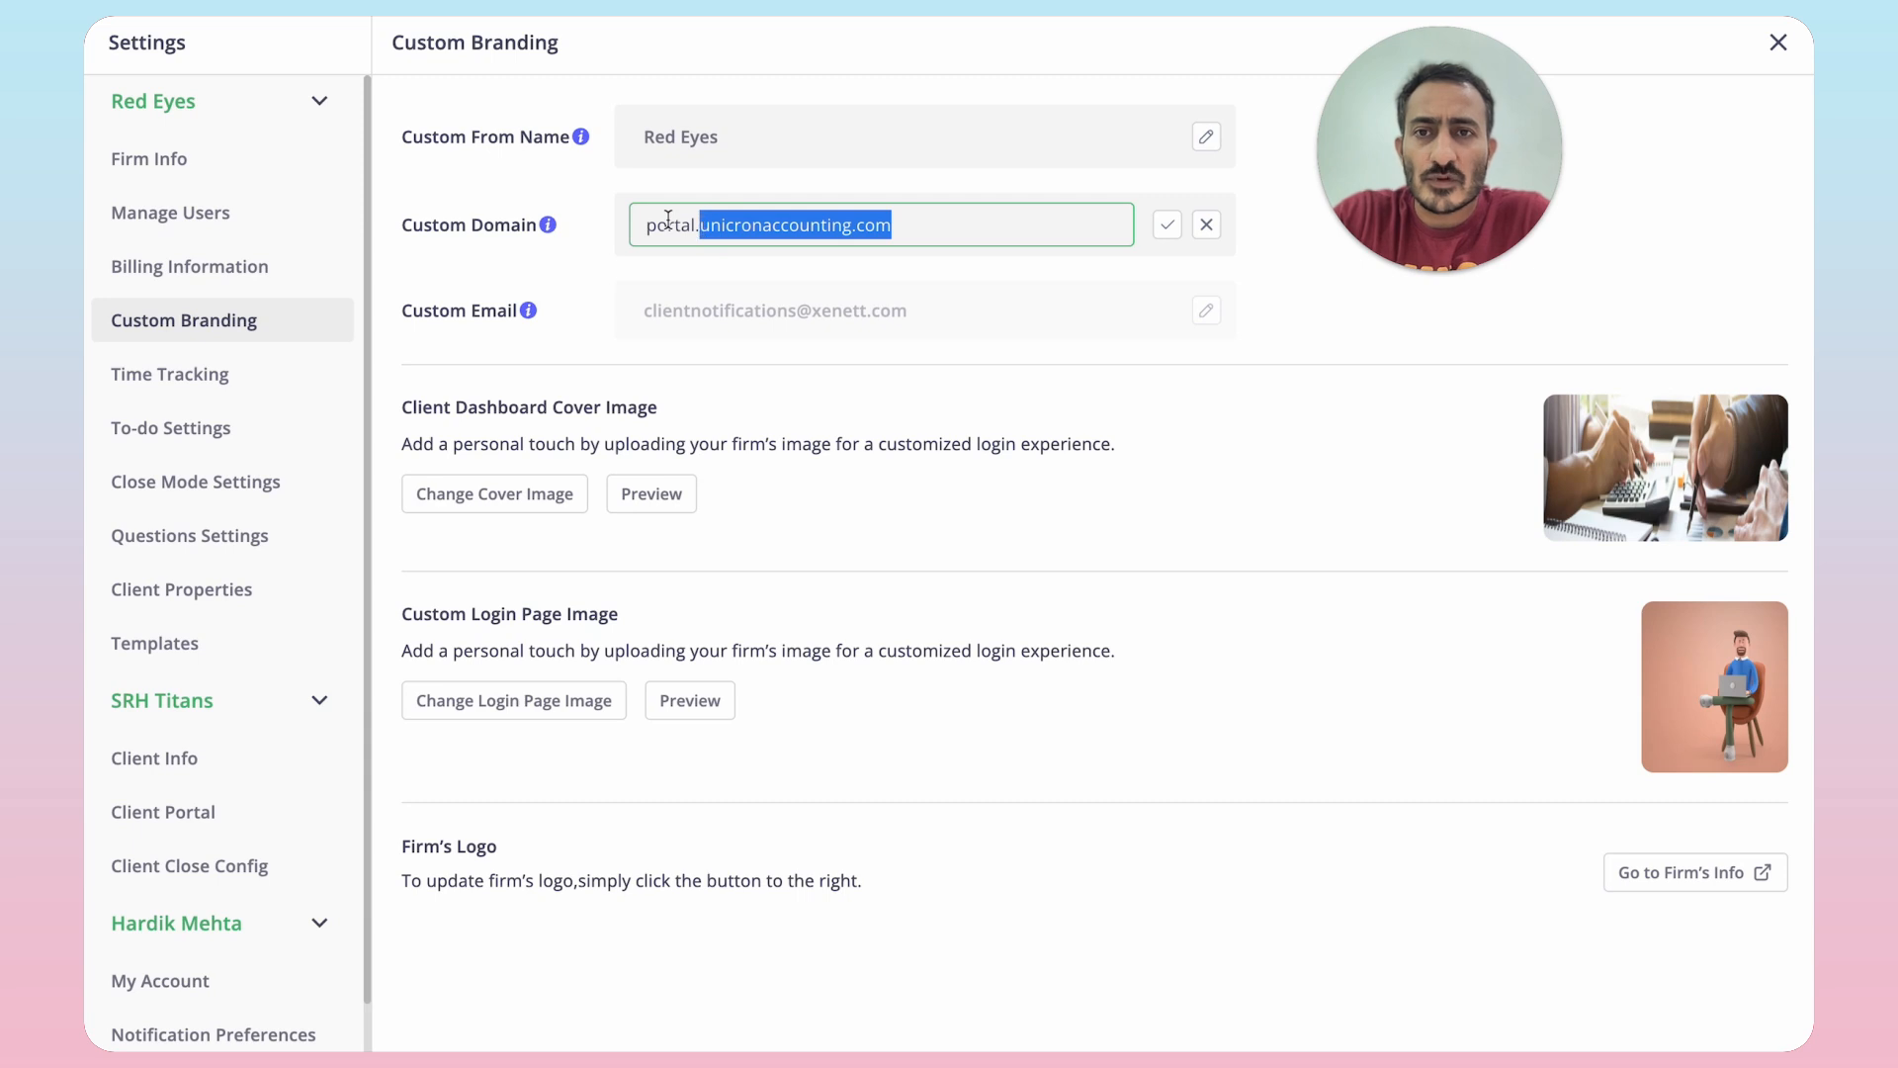
double_click(668, 224)
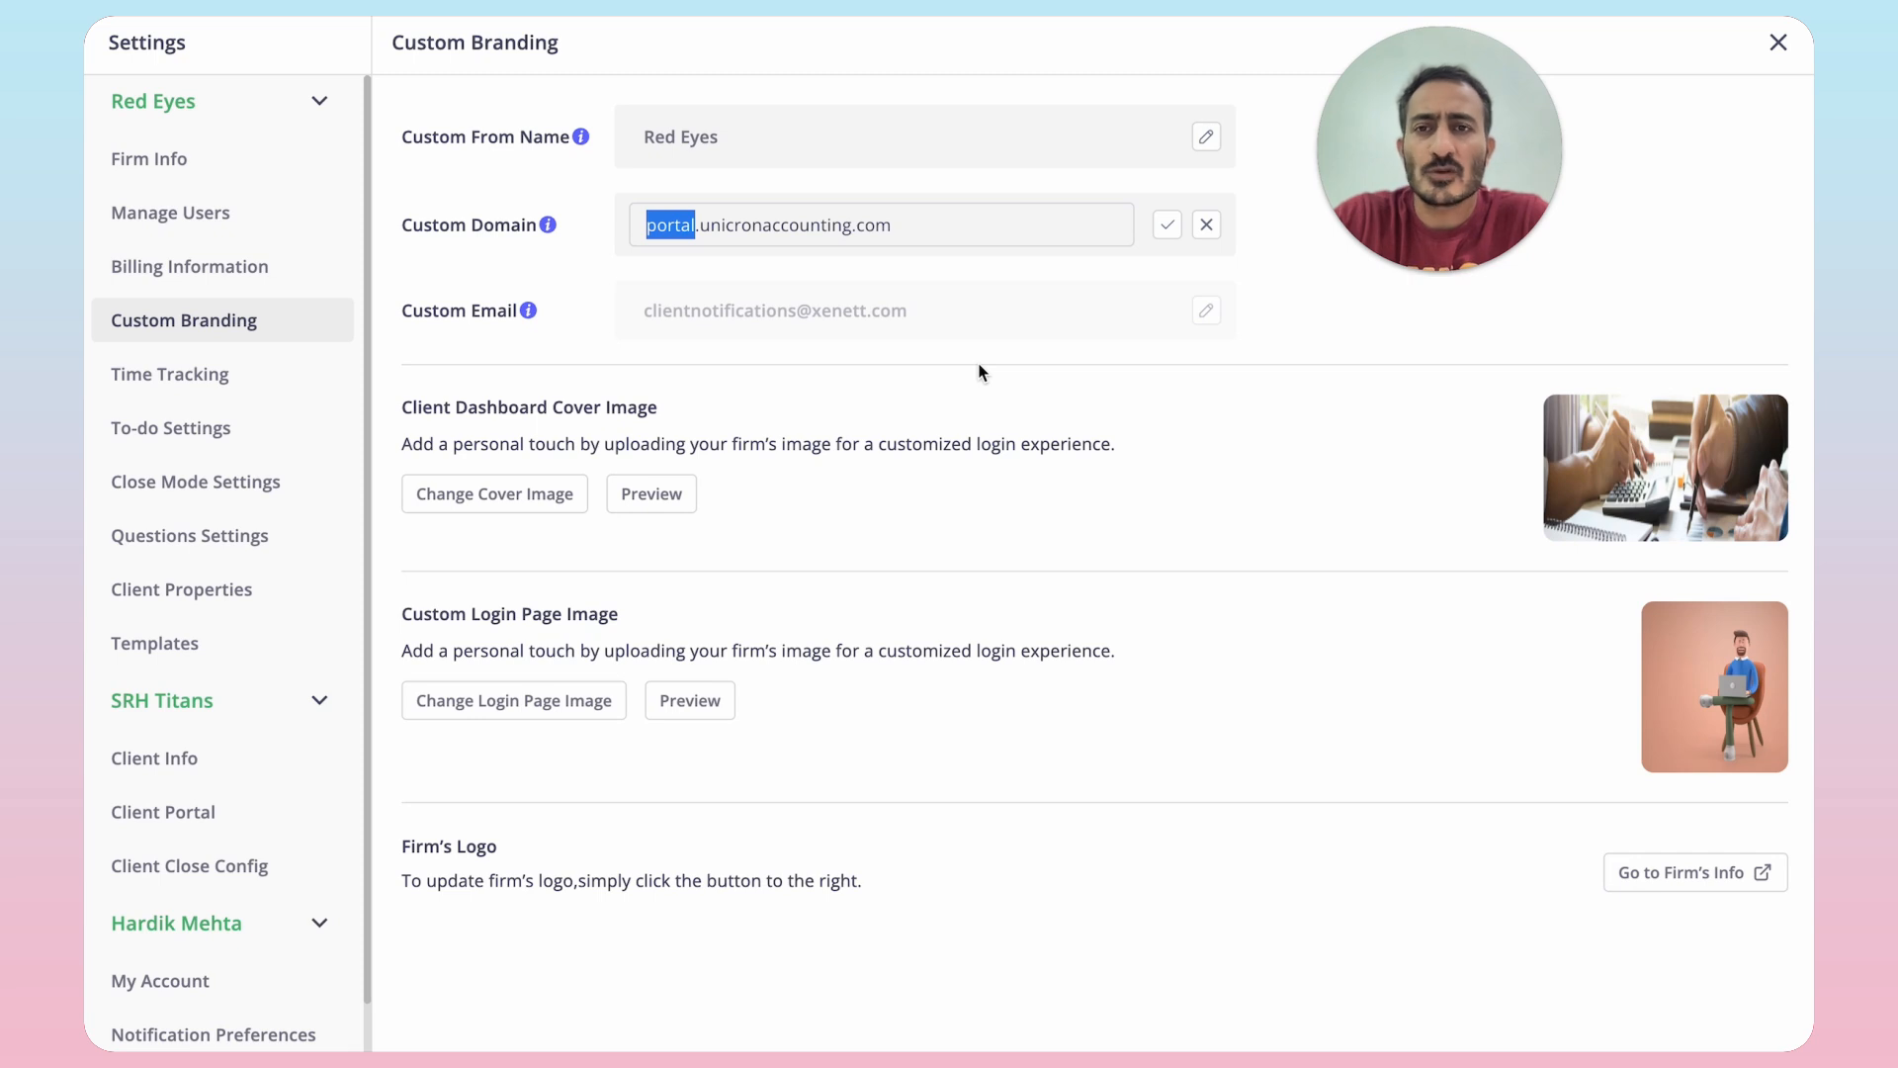
key("Right")
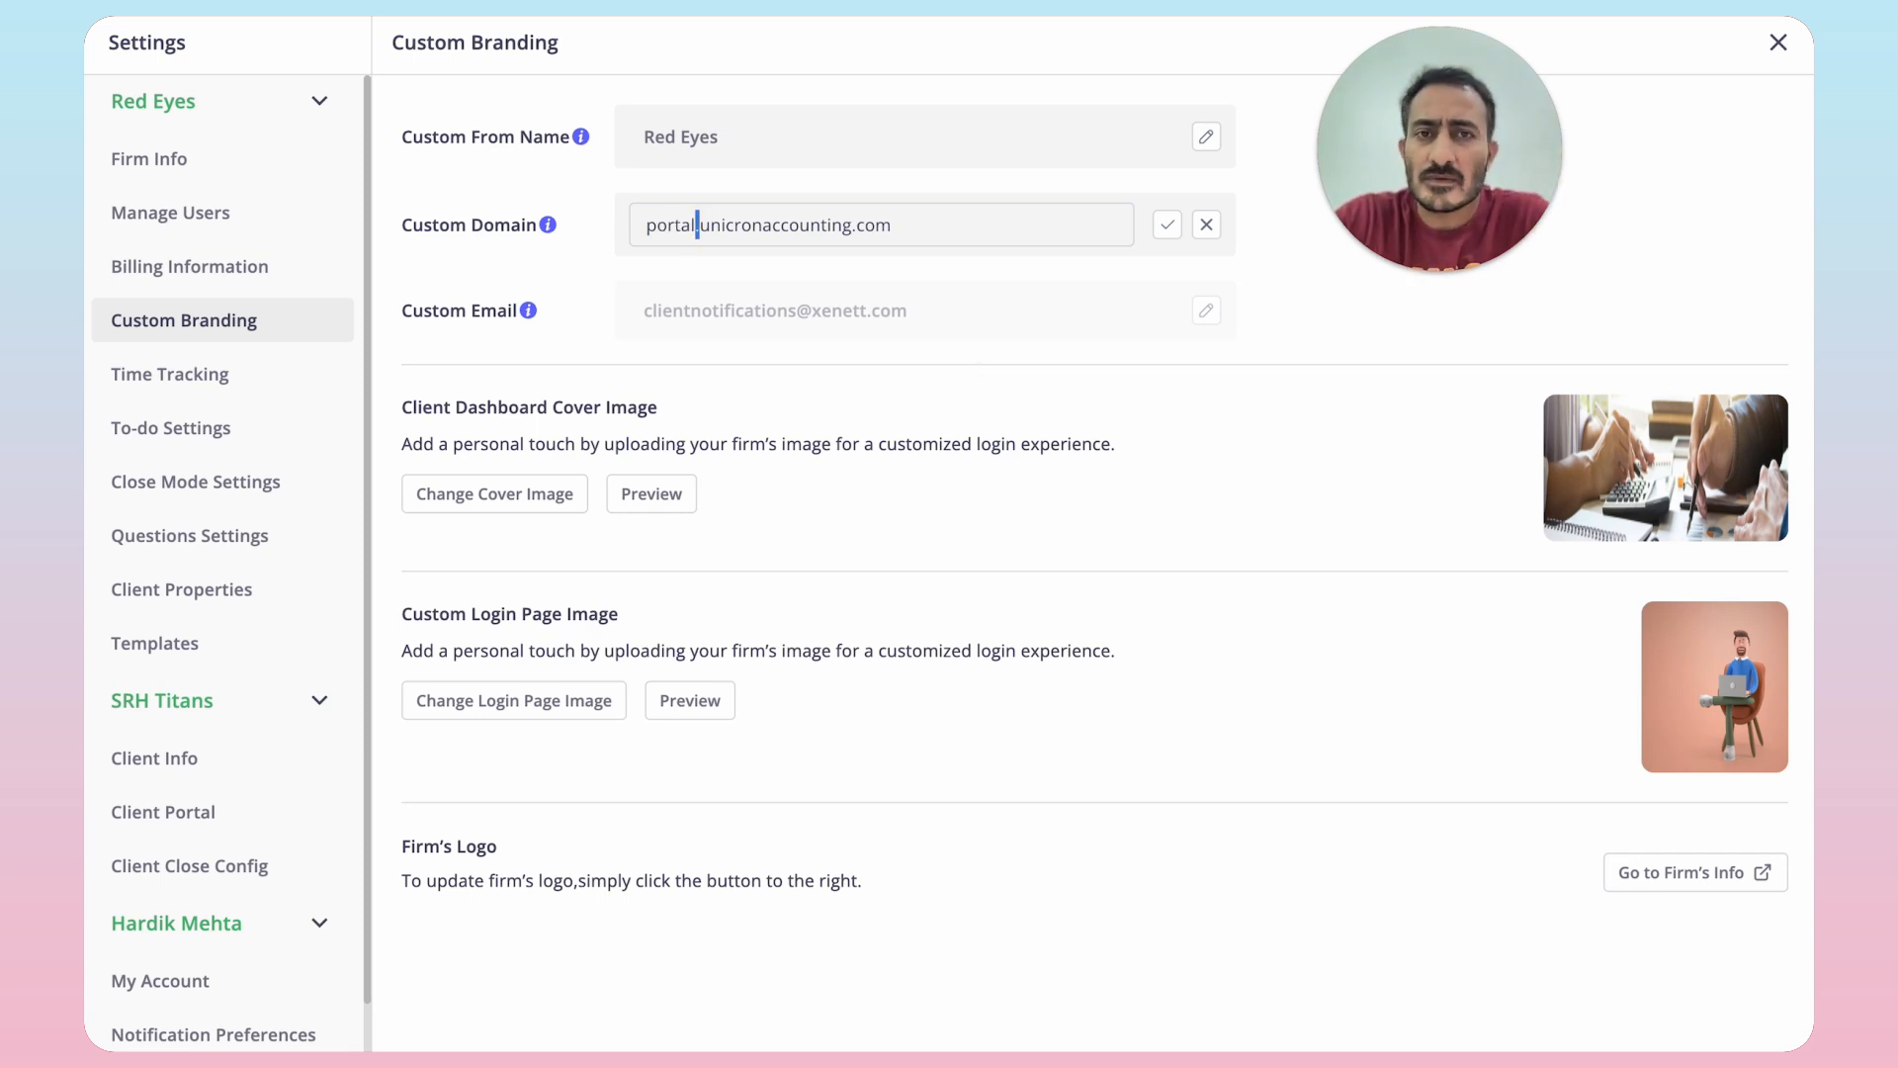
left_click(1170, 225)
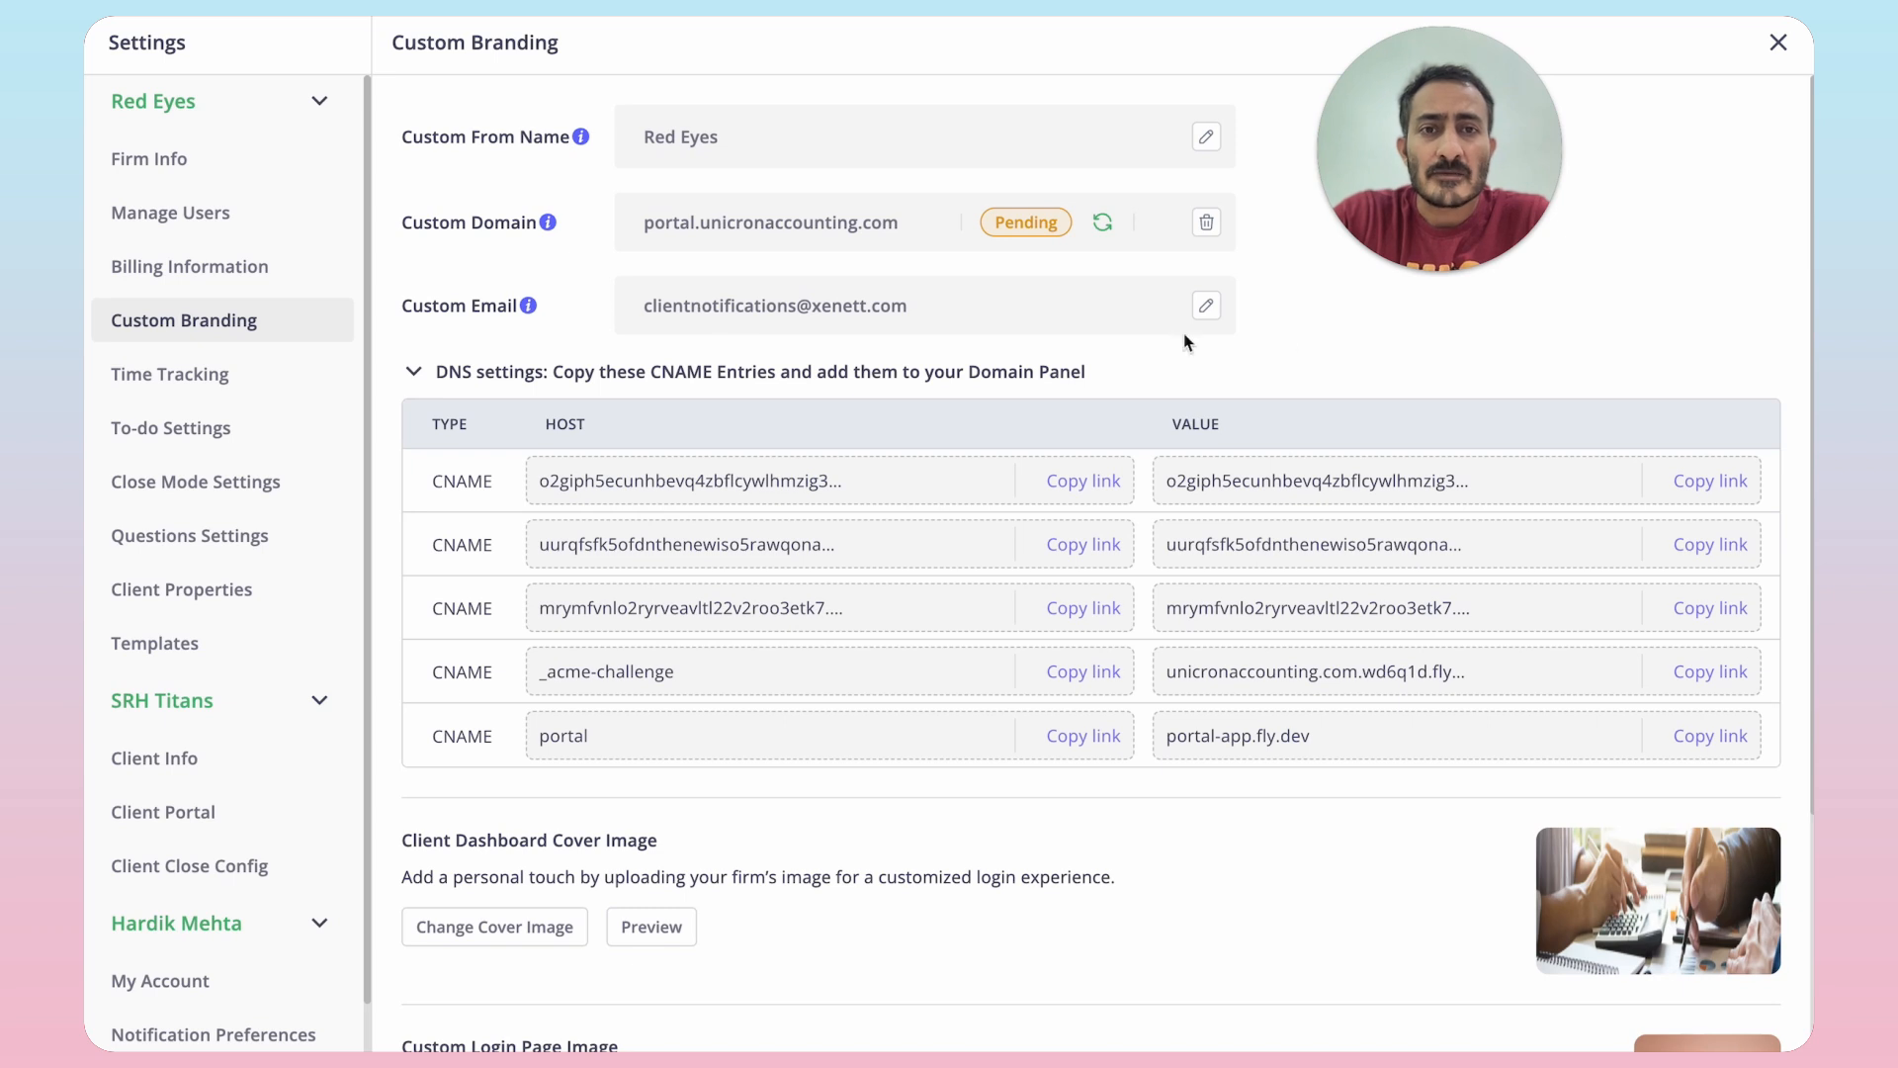
Open the custom email for editing and enter notifications as its prefix
left_click(1206, 305)
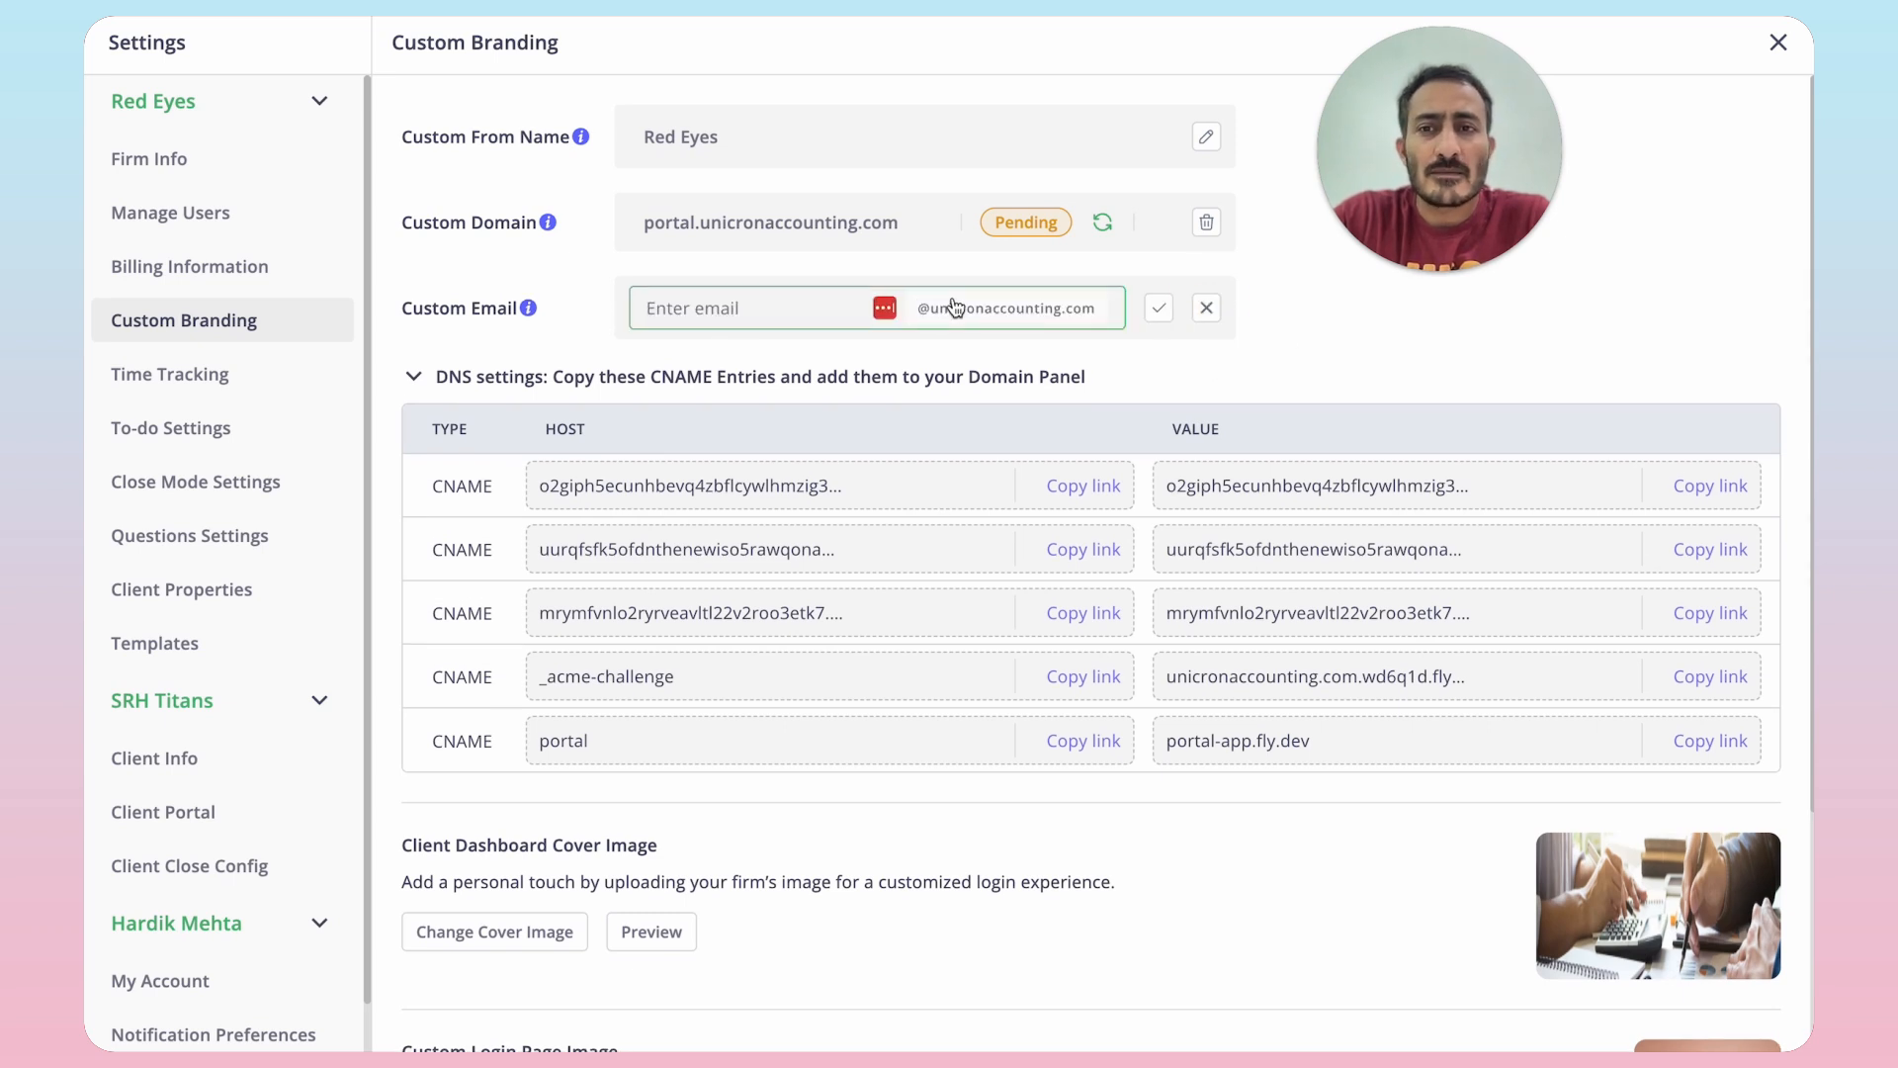
left_click(814, 296)
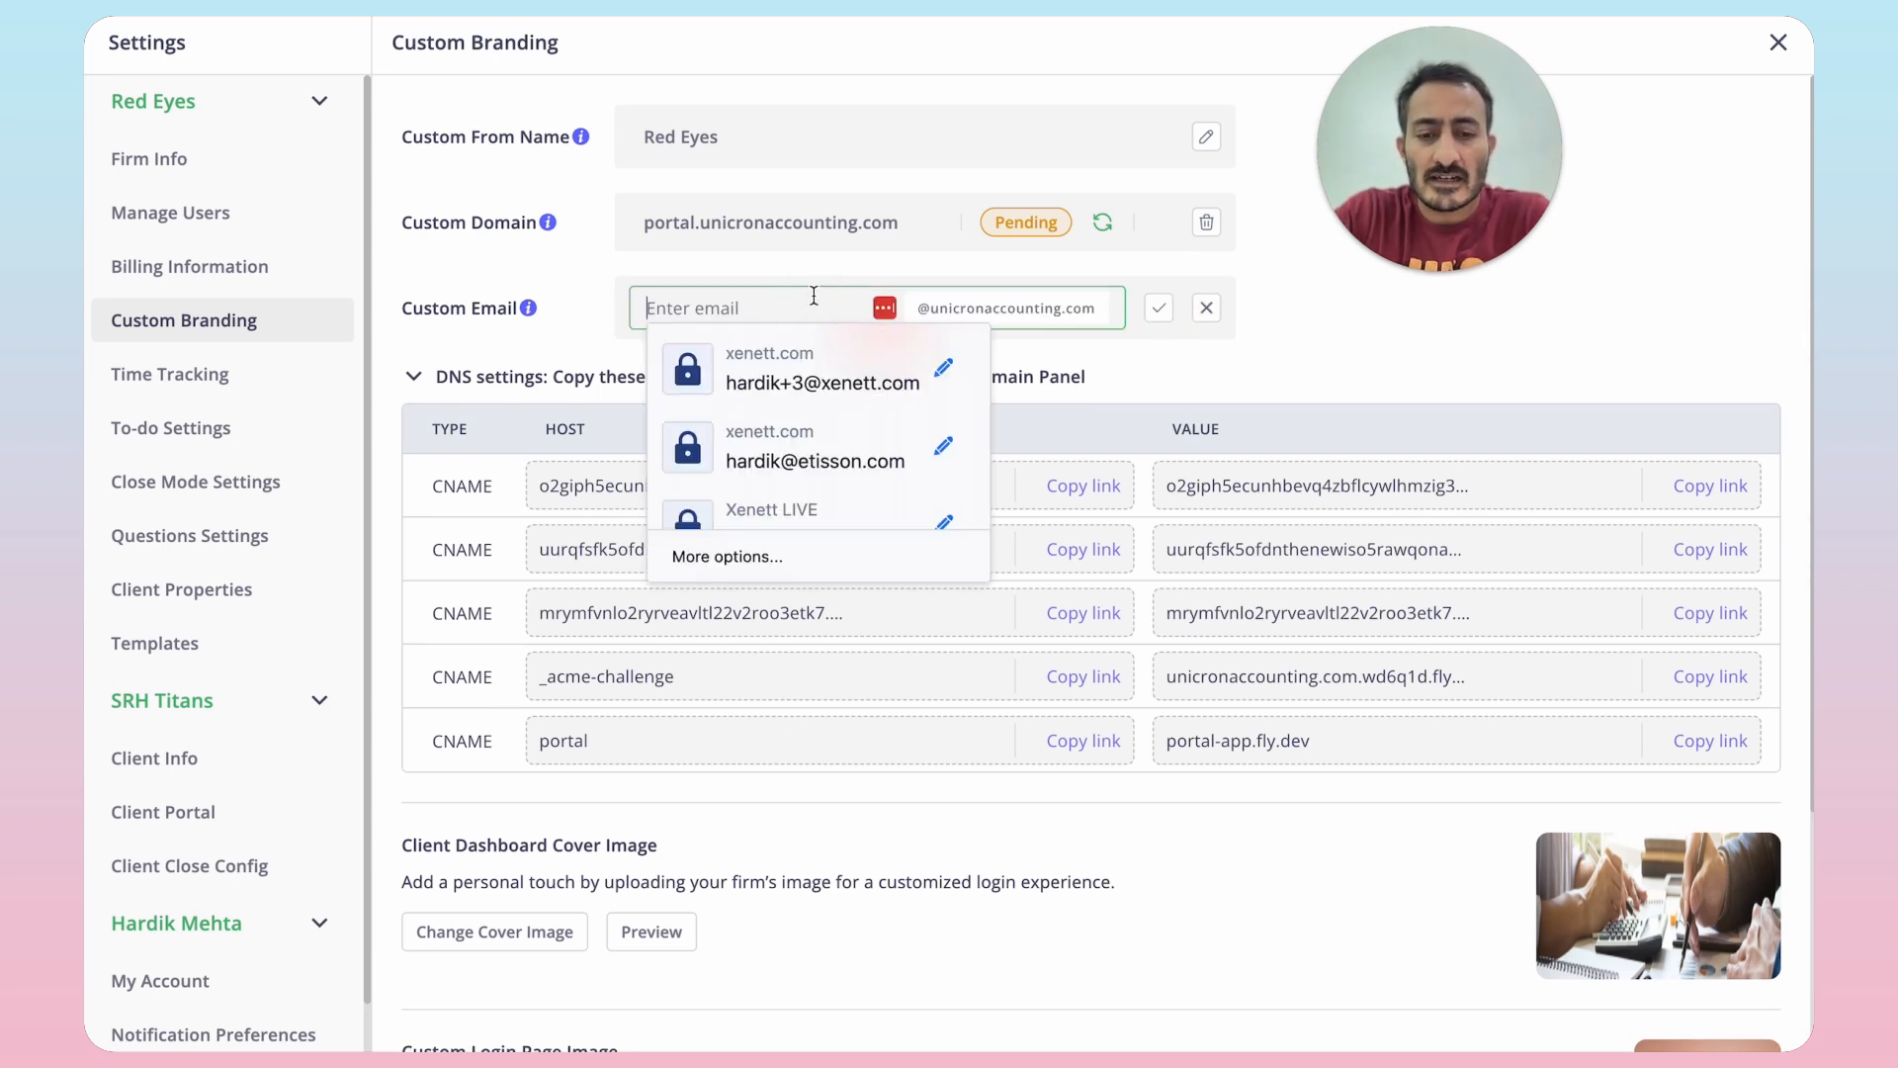
type("notification")
left_click(982, 329)
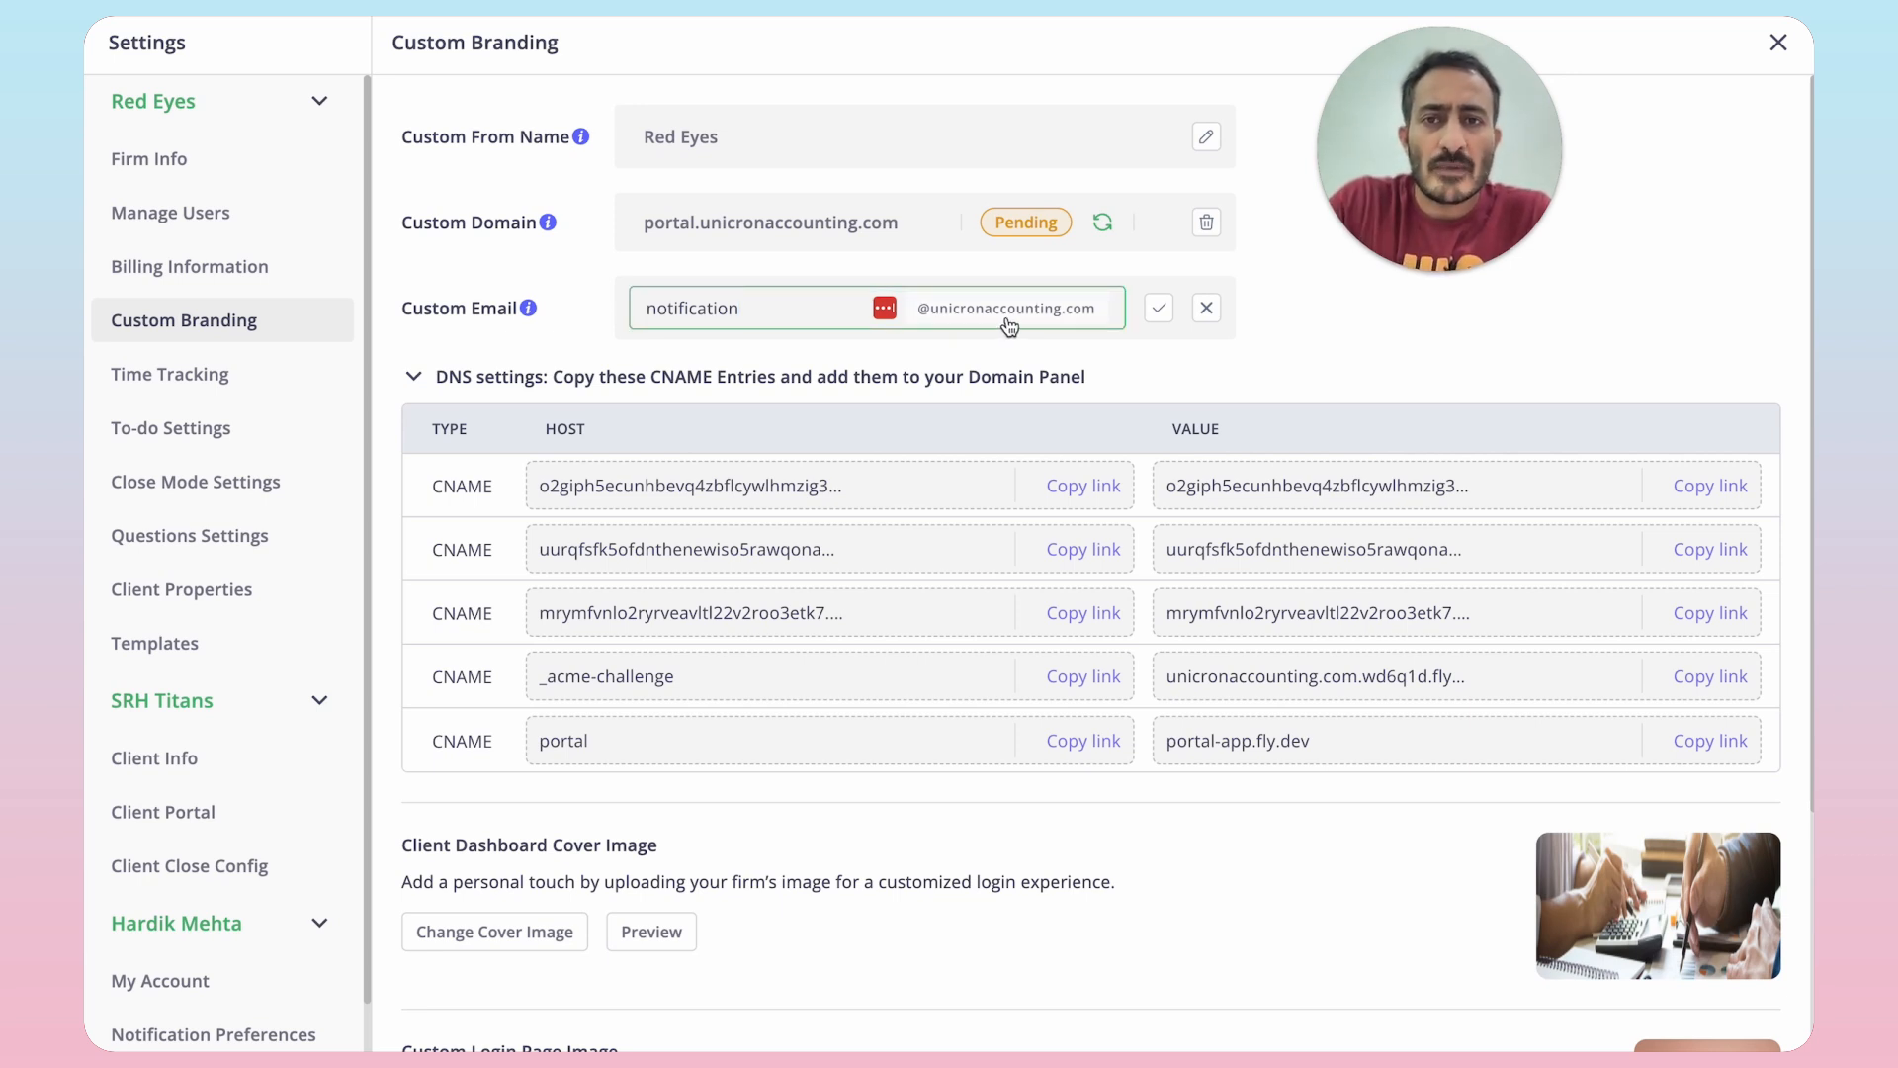
left_click_drag(716, 225, 951, 225)
left_click(751, 307)
type("s")
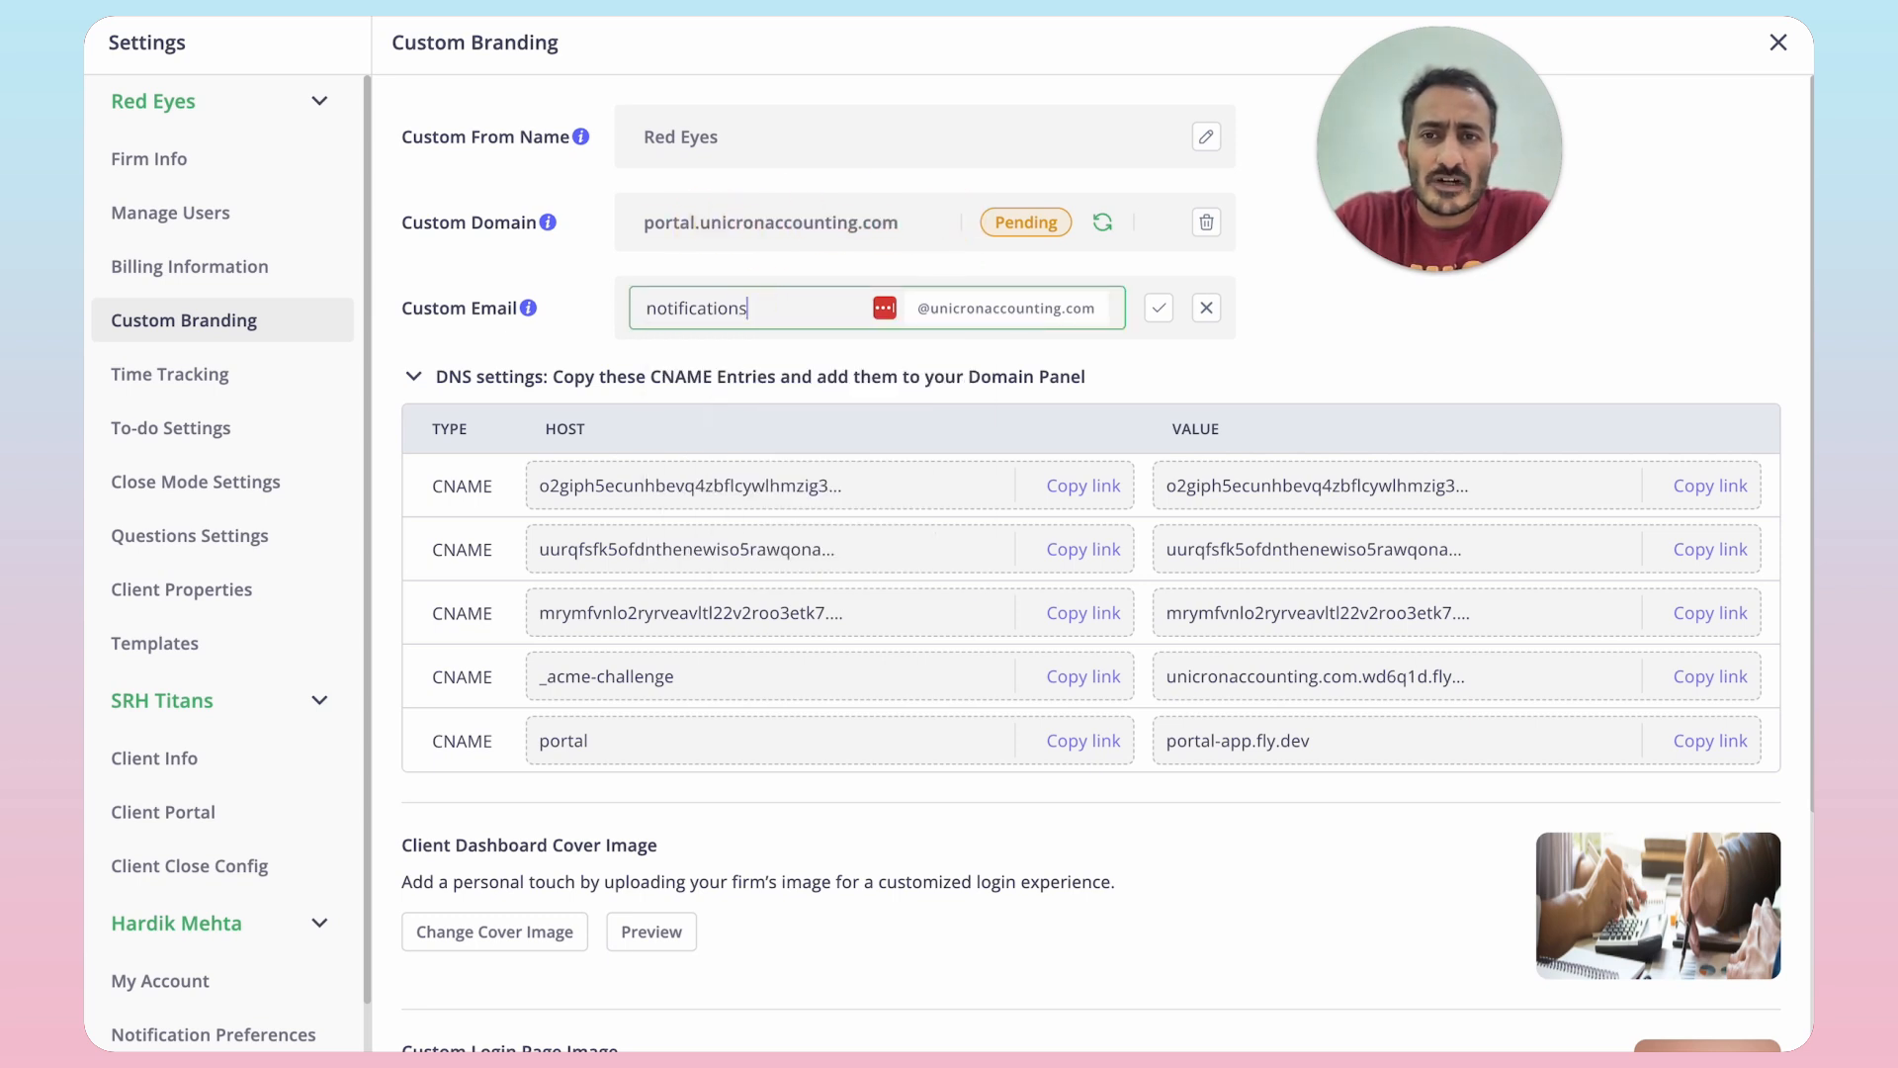
Replace the custom email's prefix with donotreply and save the email
key("ctrl+a")
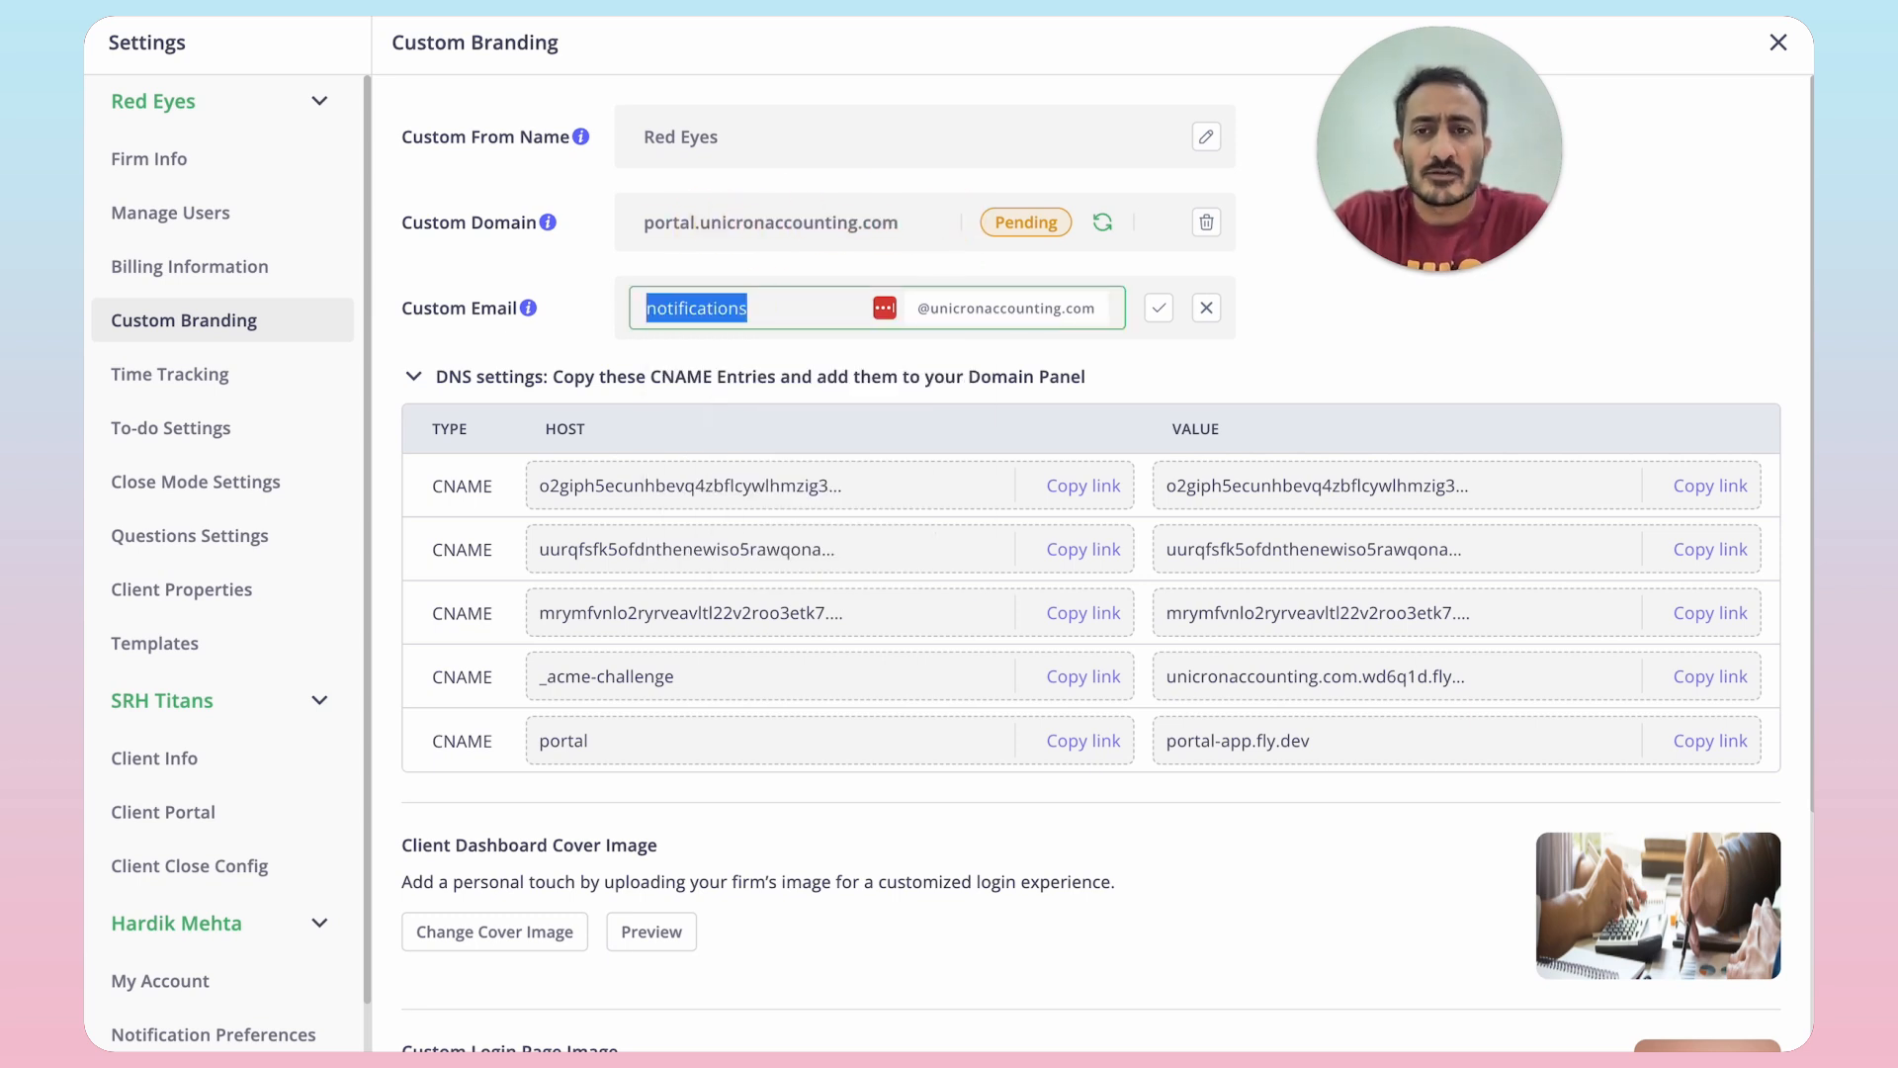
type("donotrepluy")
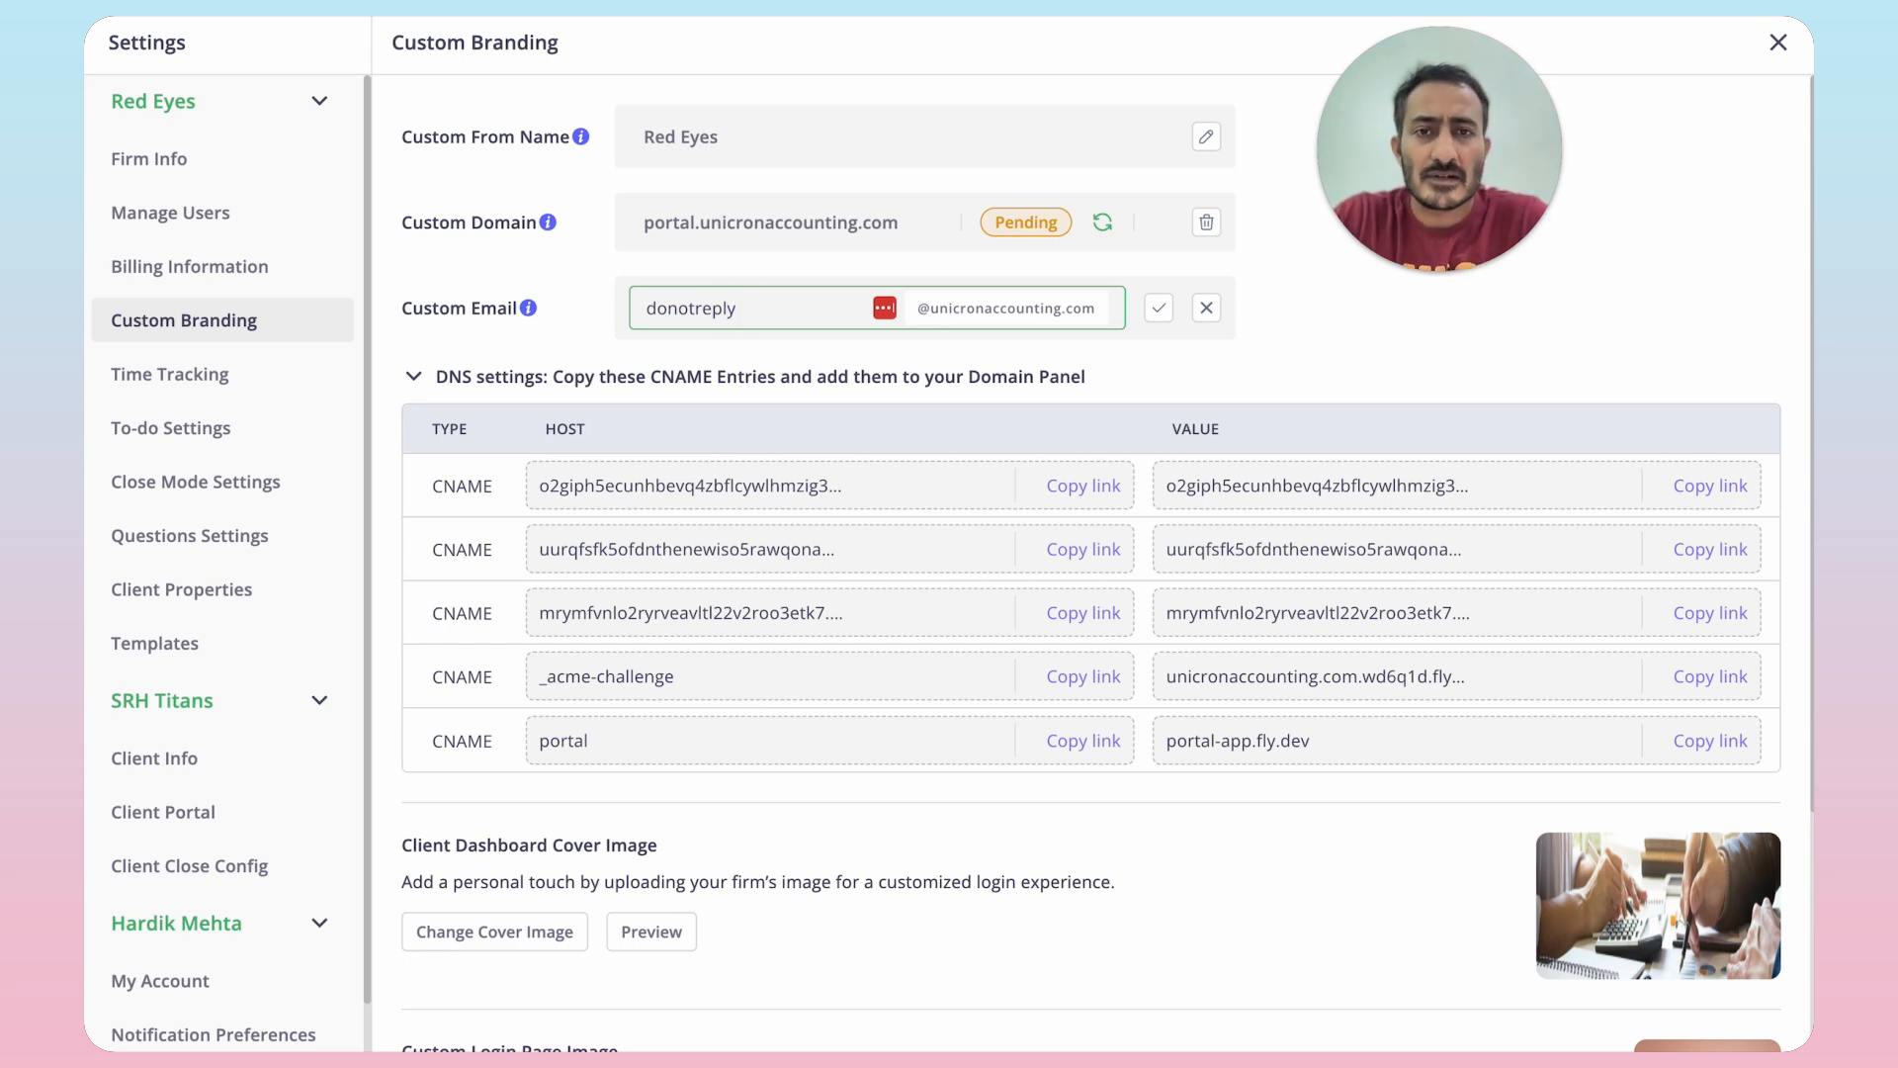
left_click(1159, 308)
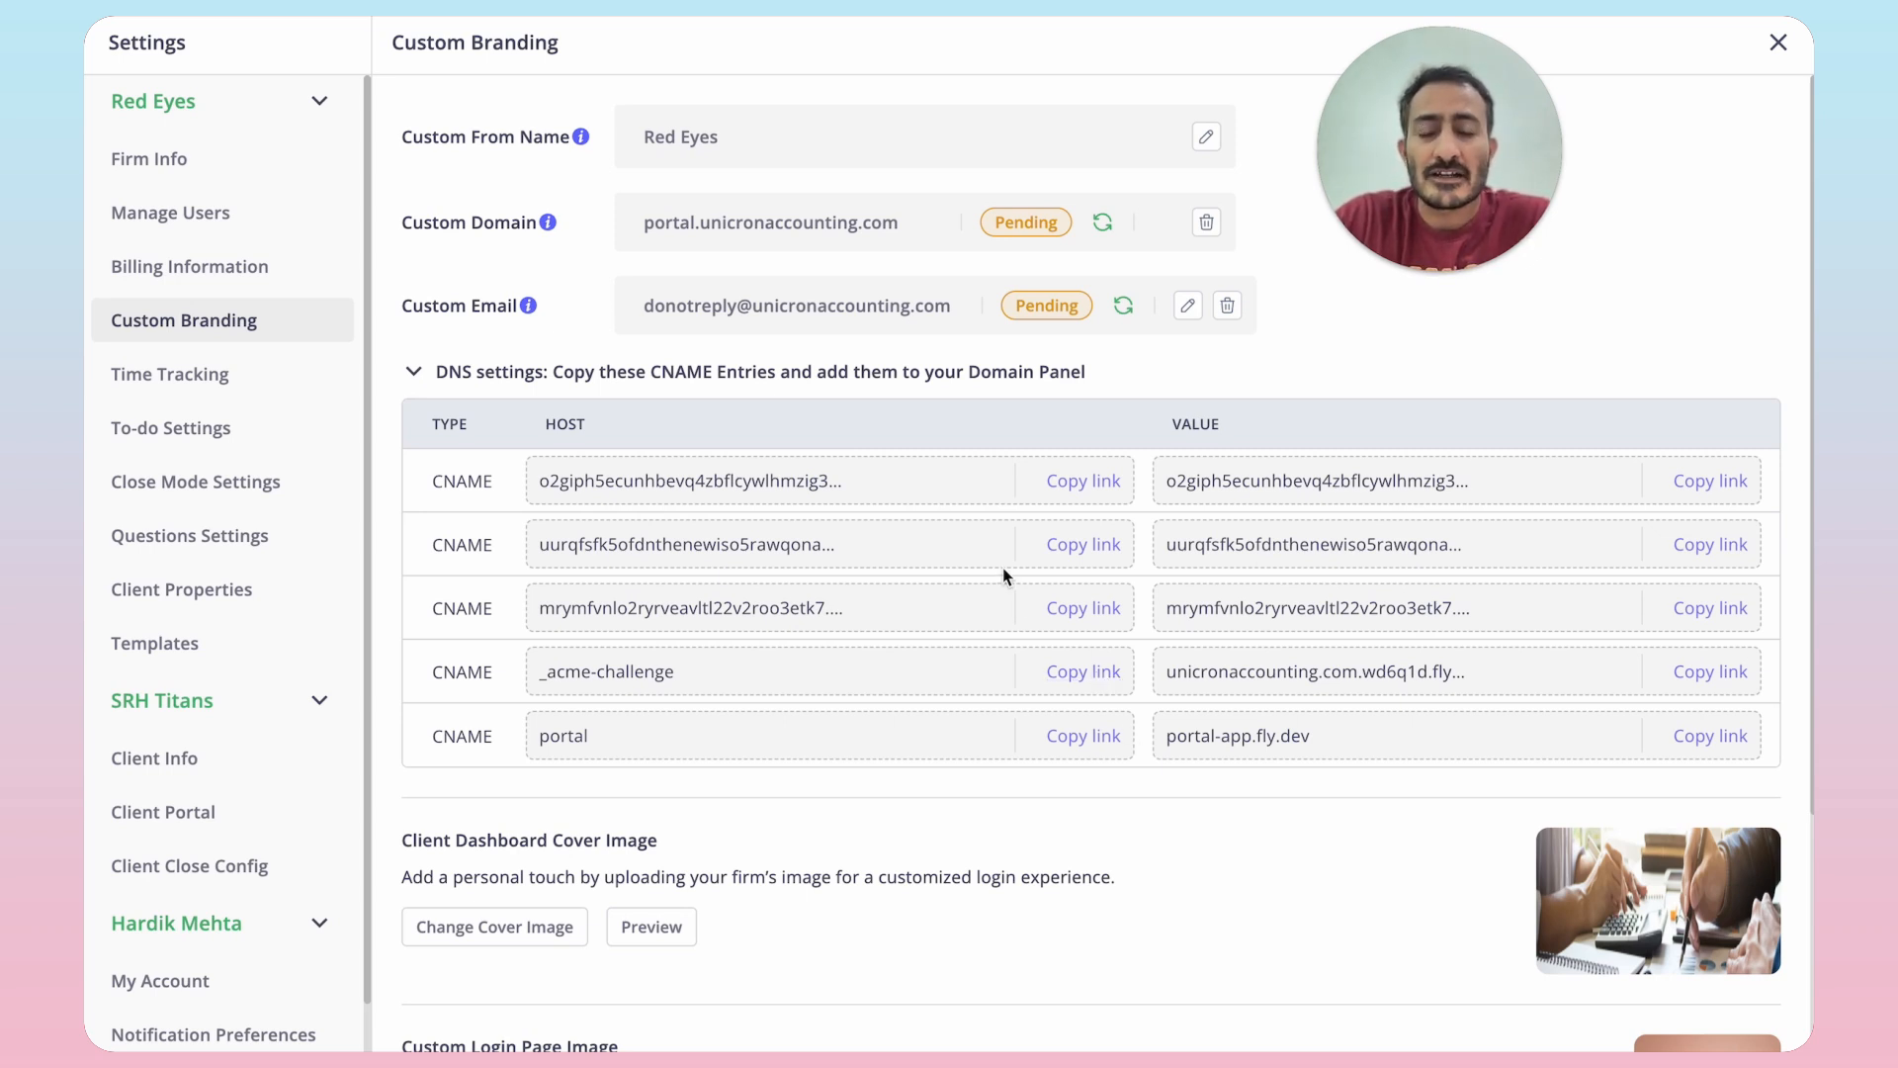
Switch to the GoDaddy DNS records of elevarhq.com and start a new record of type CNAME
left_click(1295, 340)
mouse_move(87, 554)
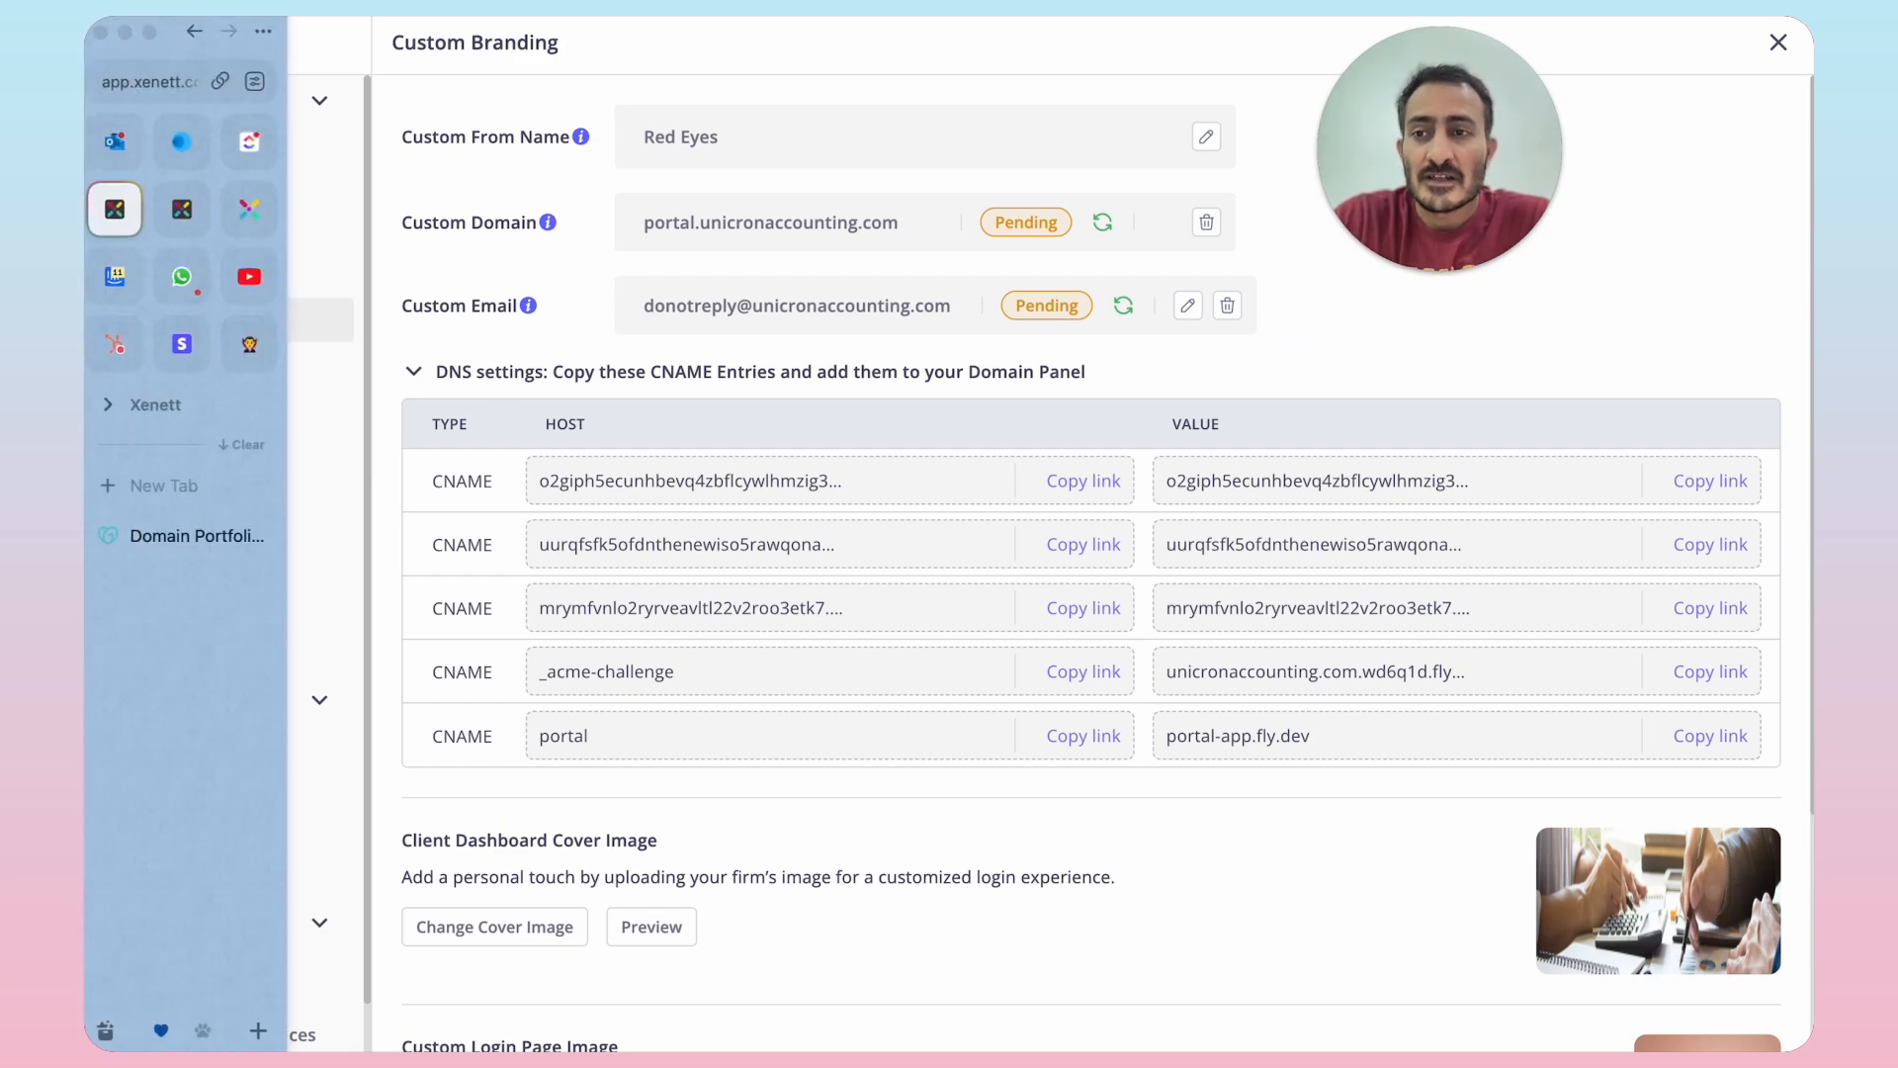
left_click(176, 542)
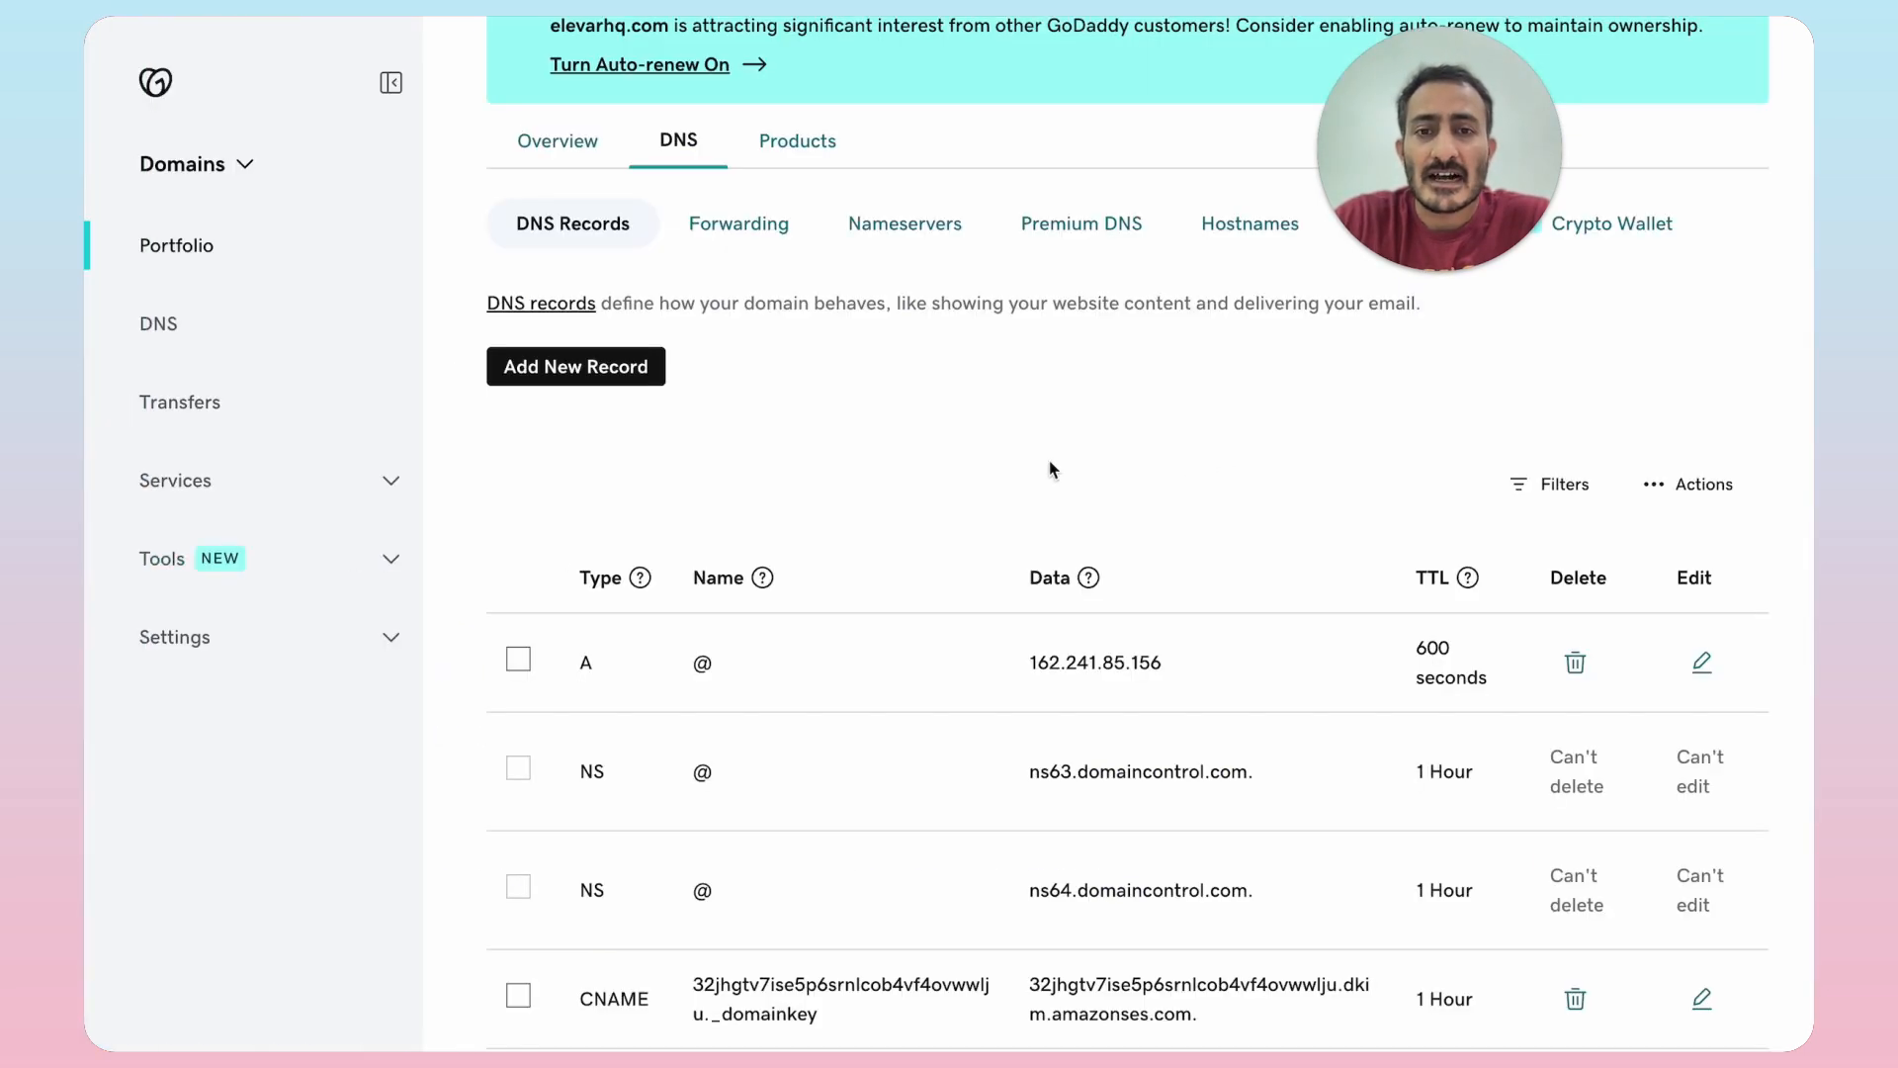
scroll(1068, 583, "up", 1)
scroll(1068, 583, "up", 3)
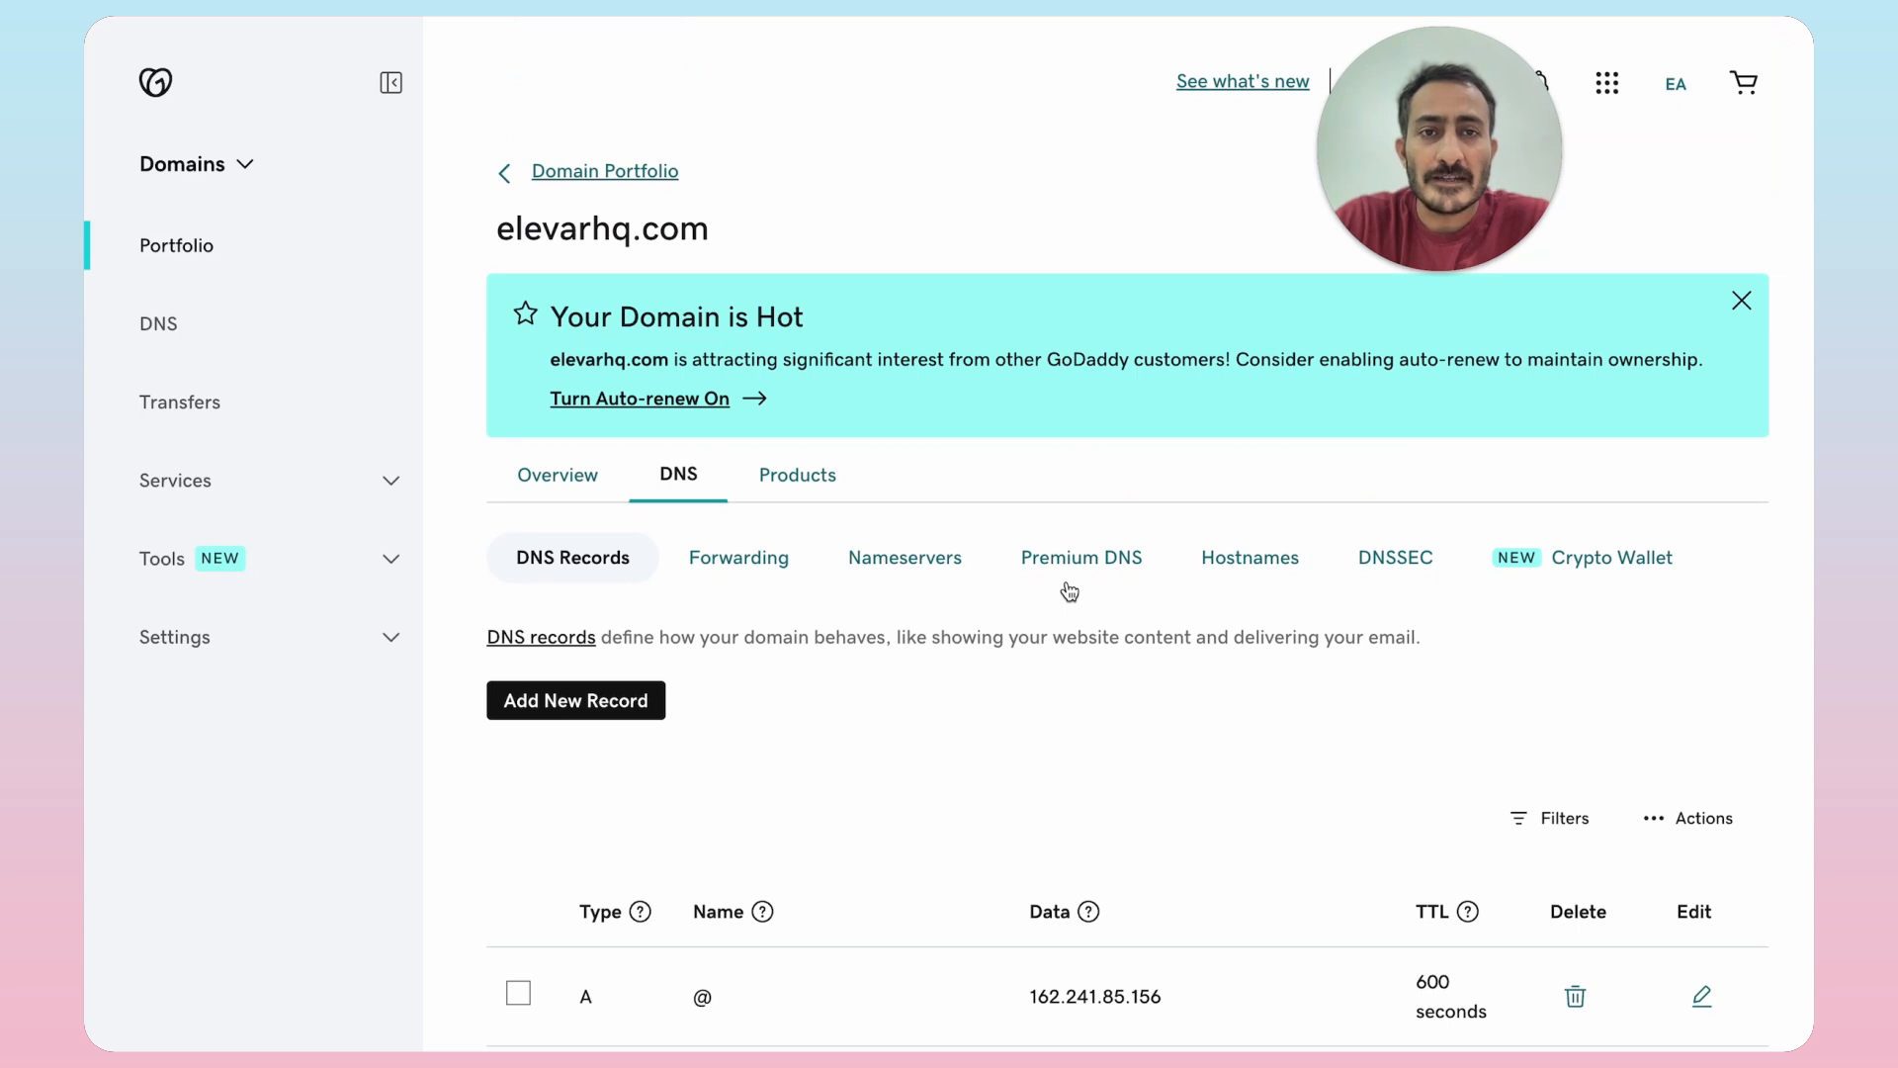
scroll(1156, 708, "down", 3)
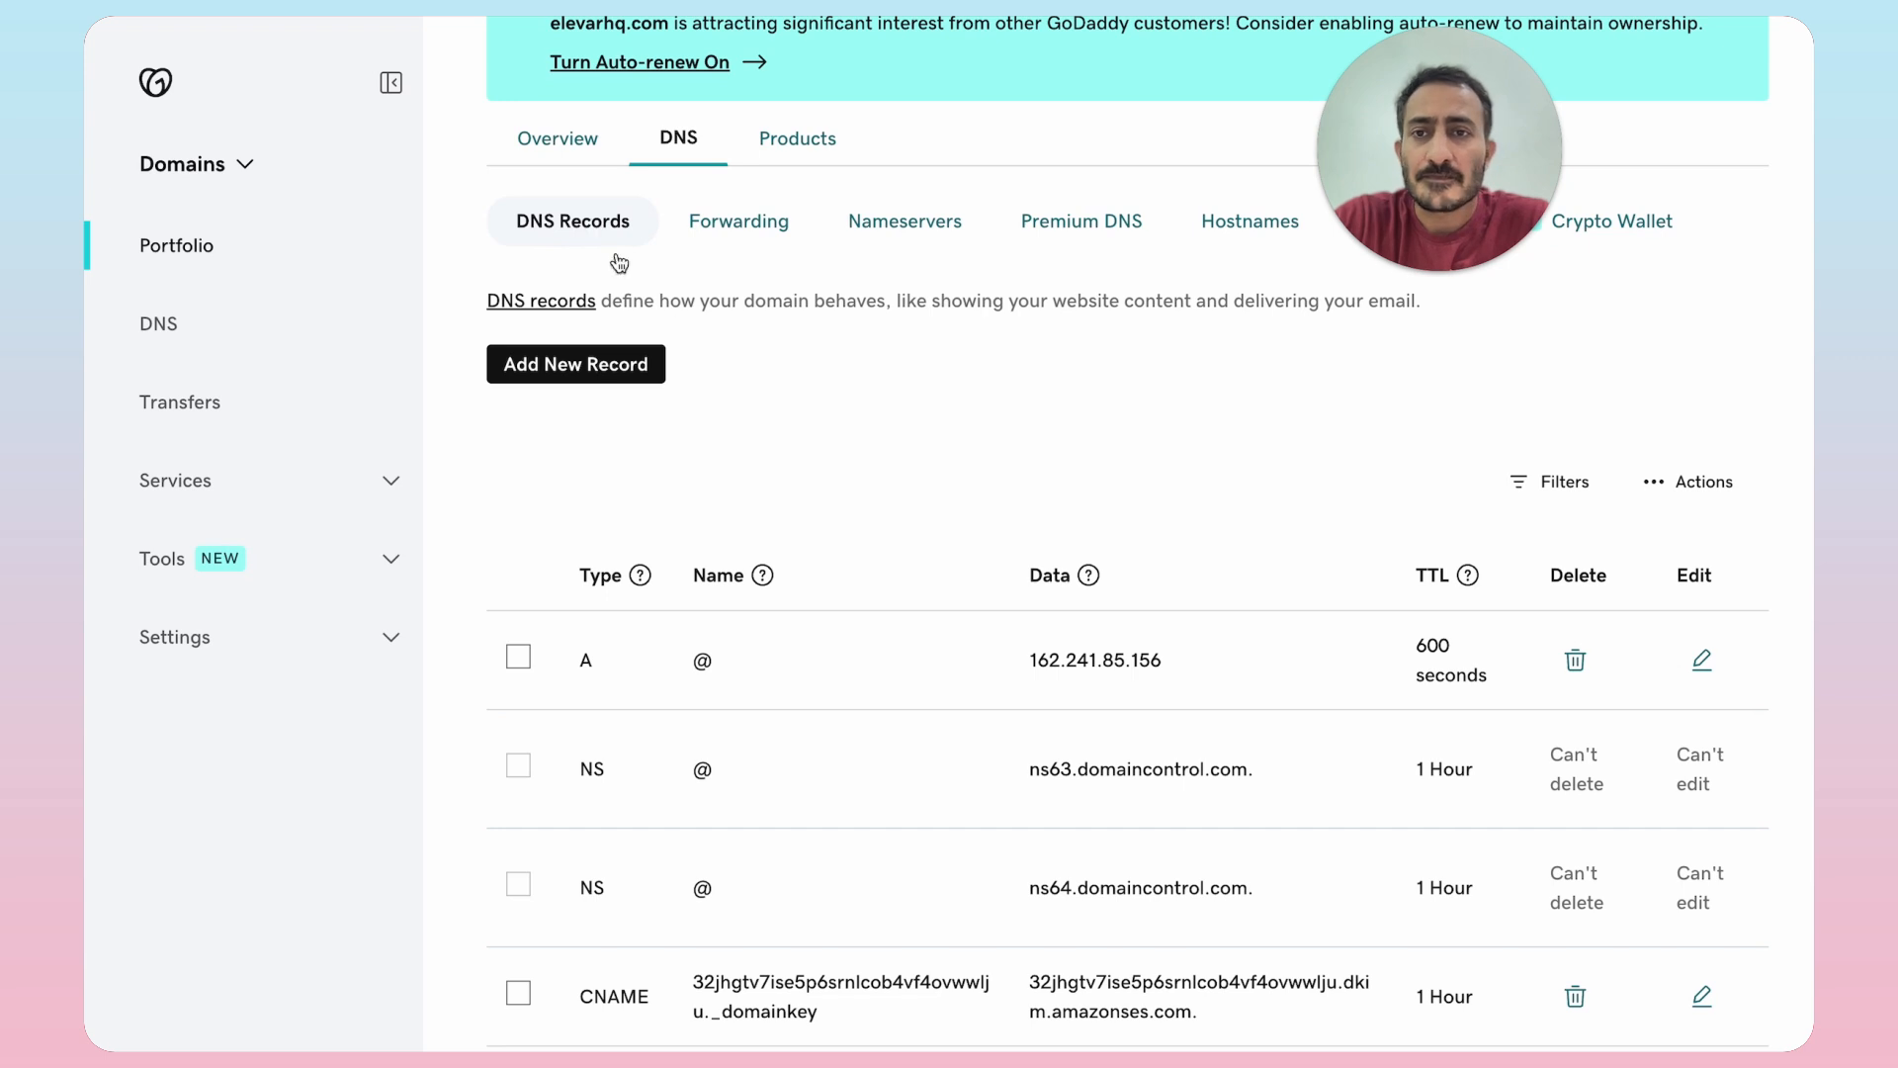
left_click(602, 368)
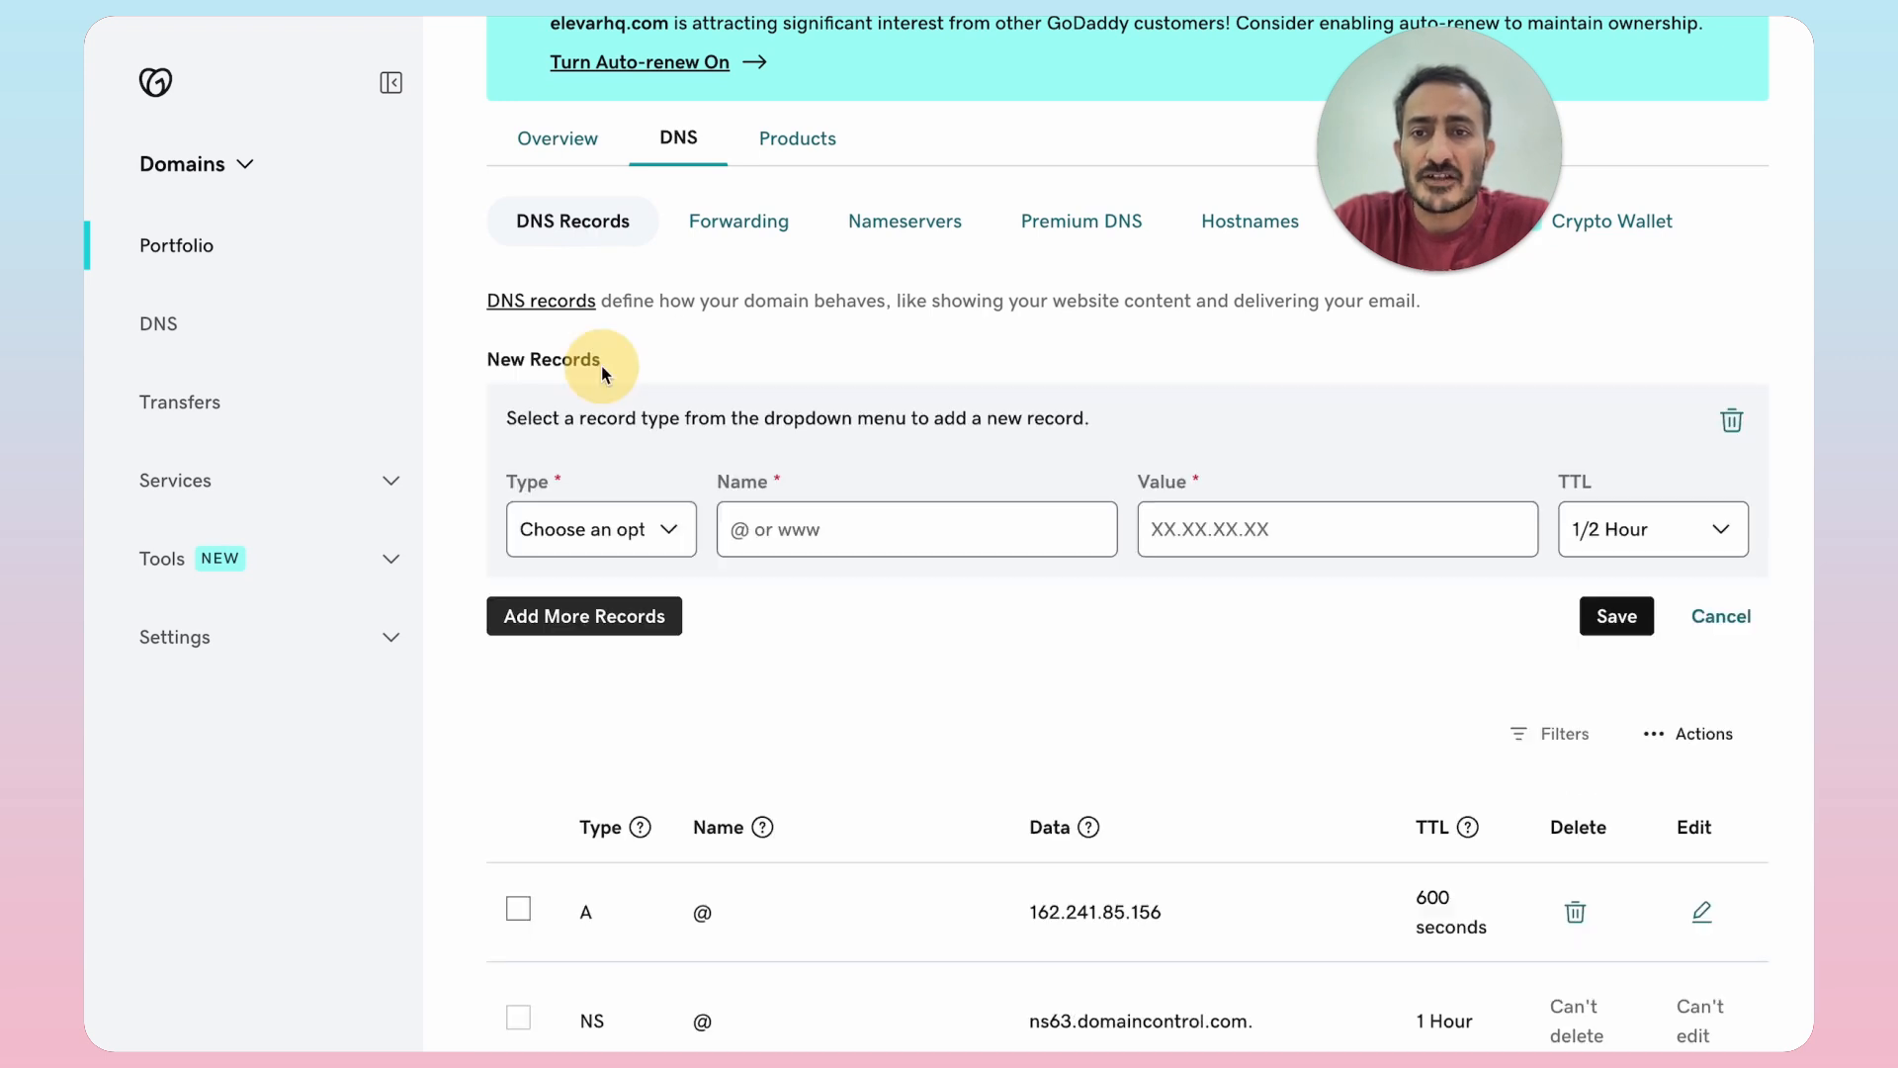
left_click(676, 536)
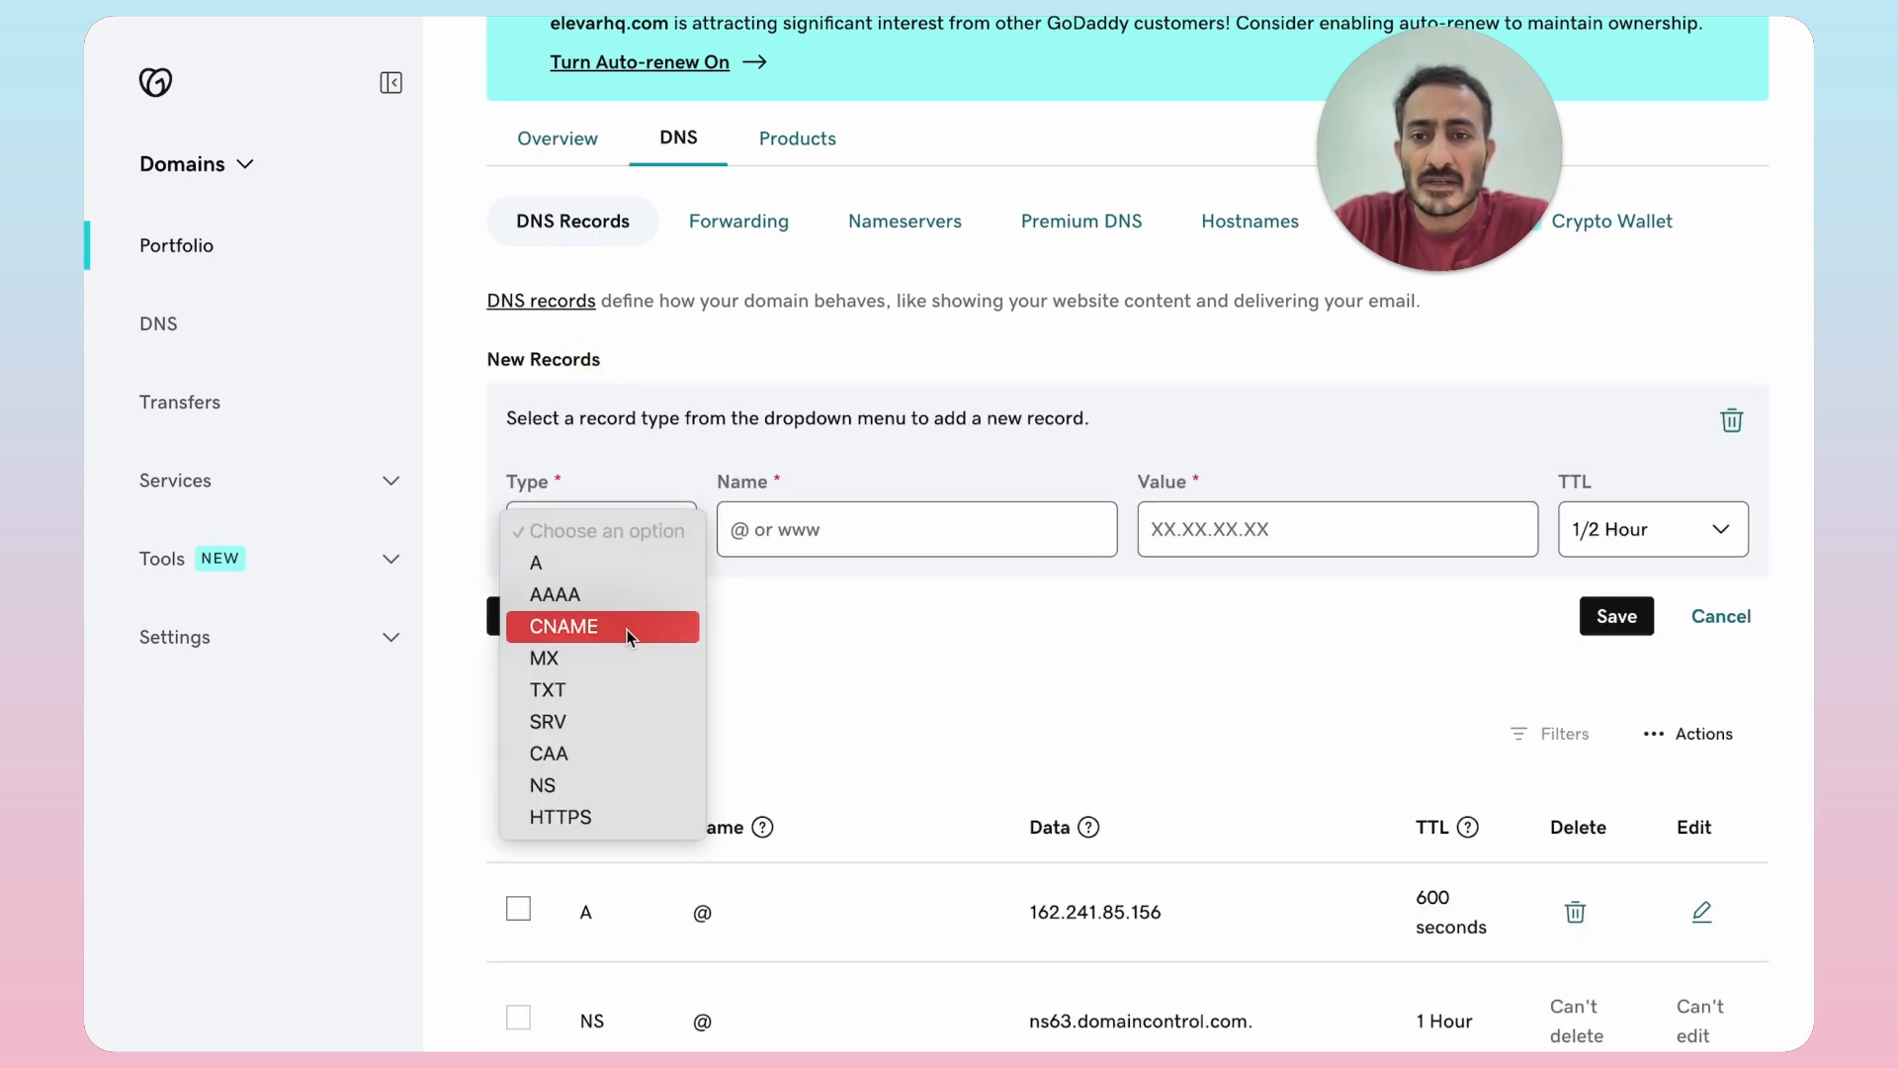
left_click(625, 627)
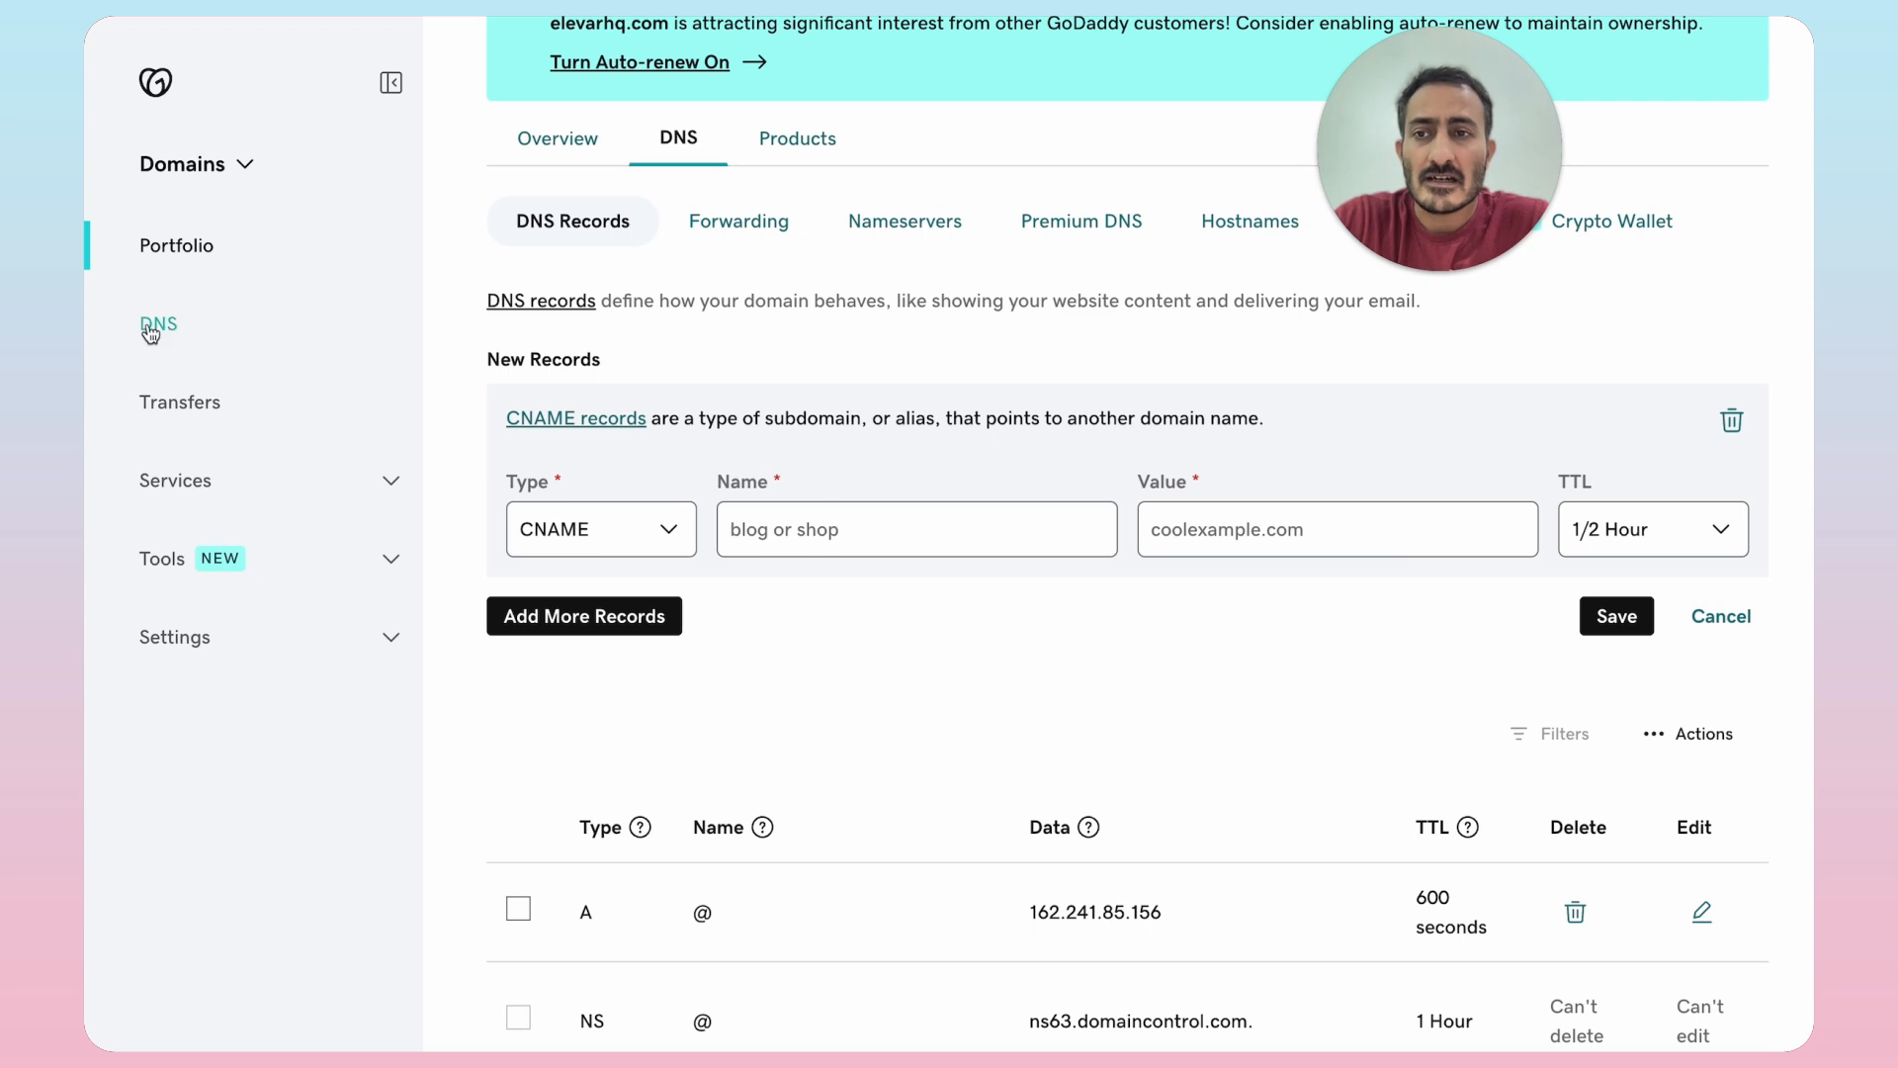
Copy the host of the first CNAME entry in Xenett and paste it as the new GoDaddy record's name
mouse_move(94, 535)
left_click(116, 208)
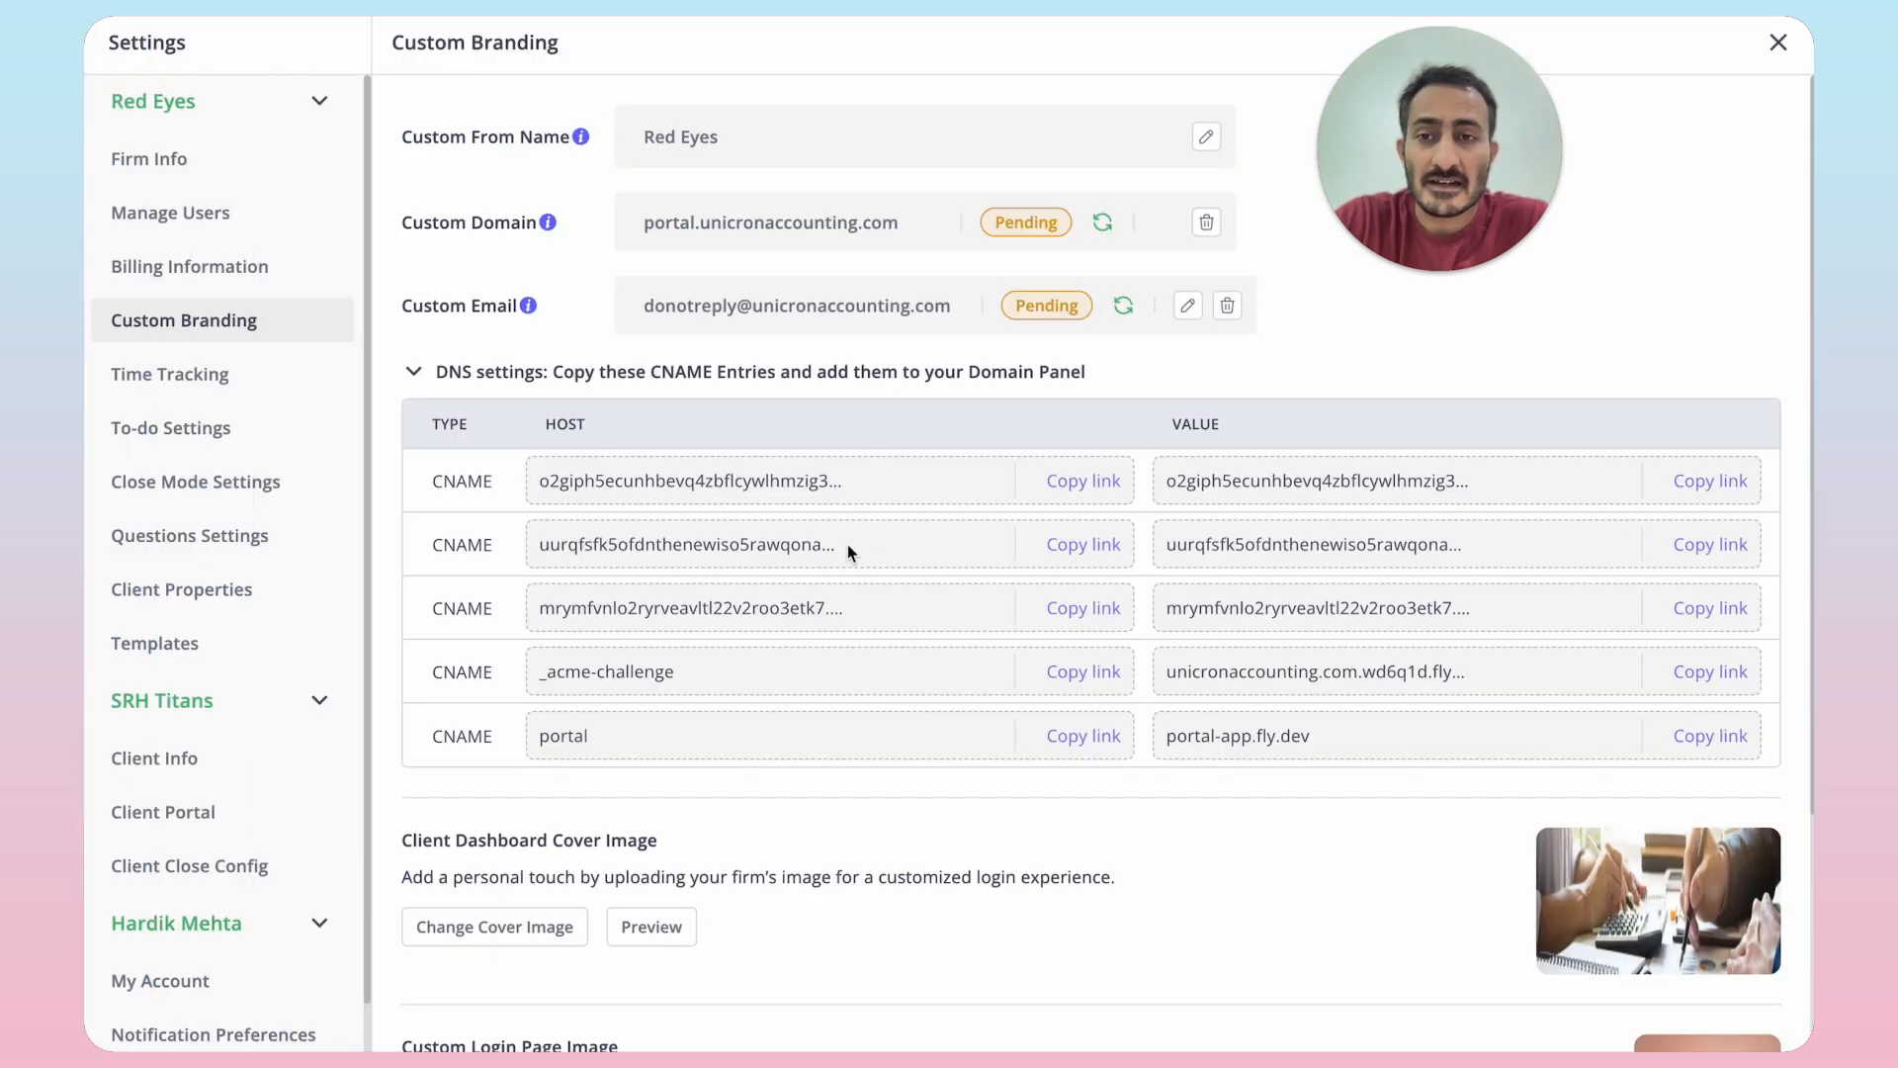
left_click(1083, 481)
mouse_move(89, 494)
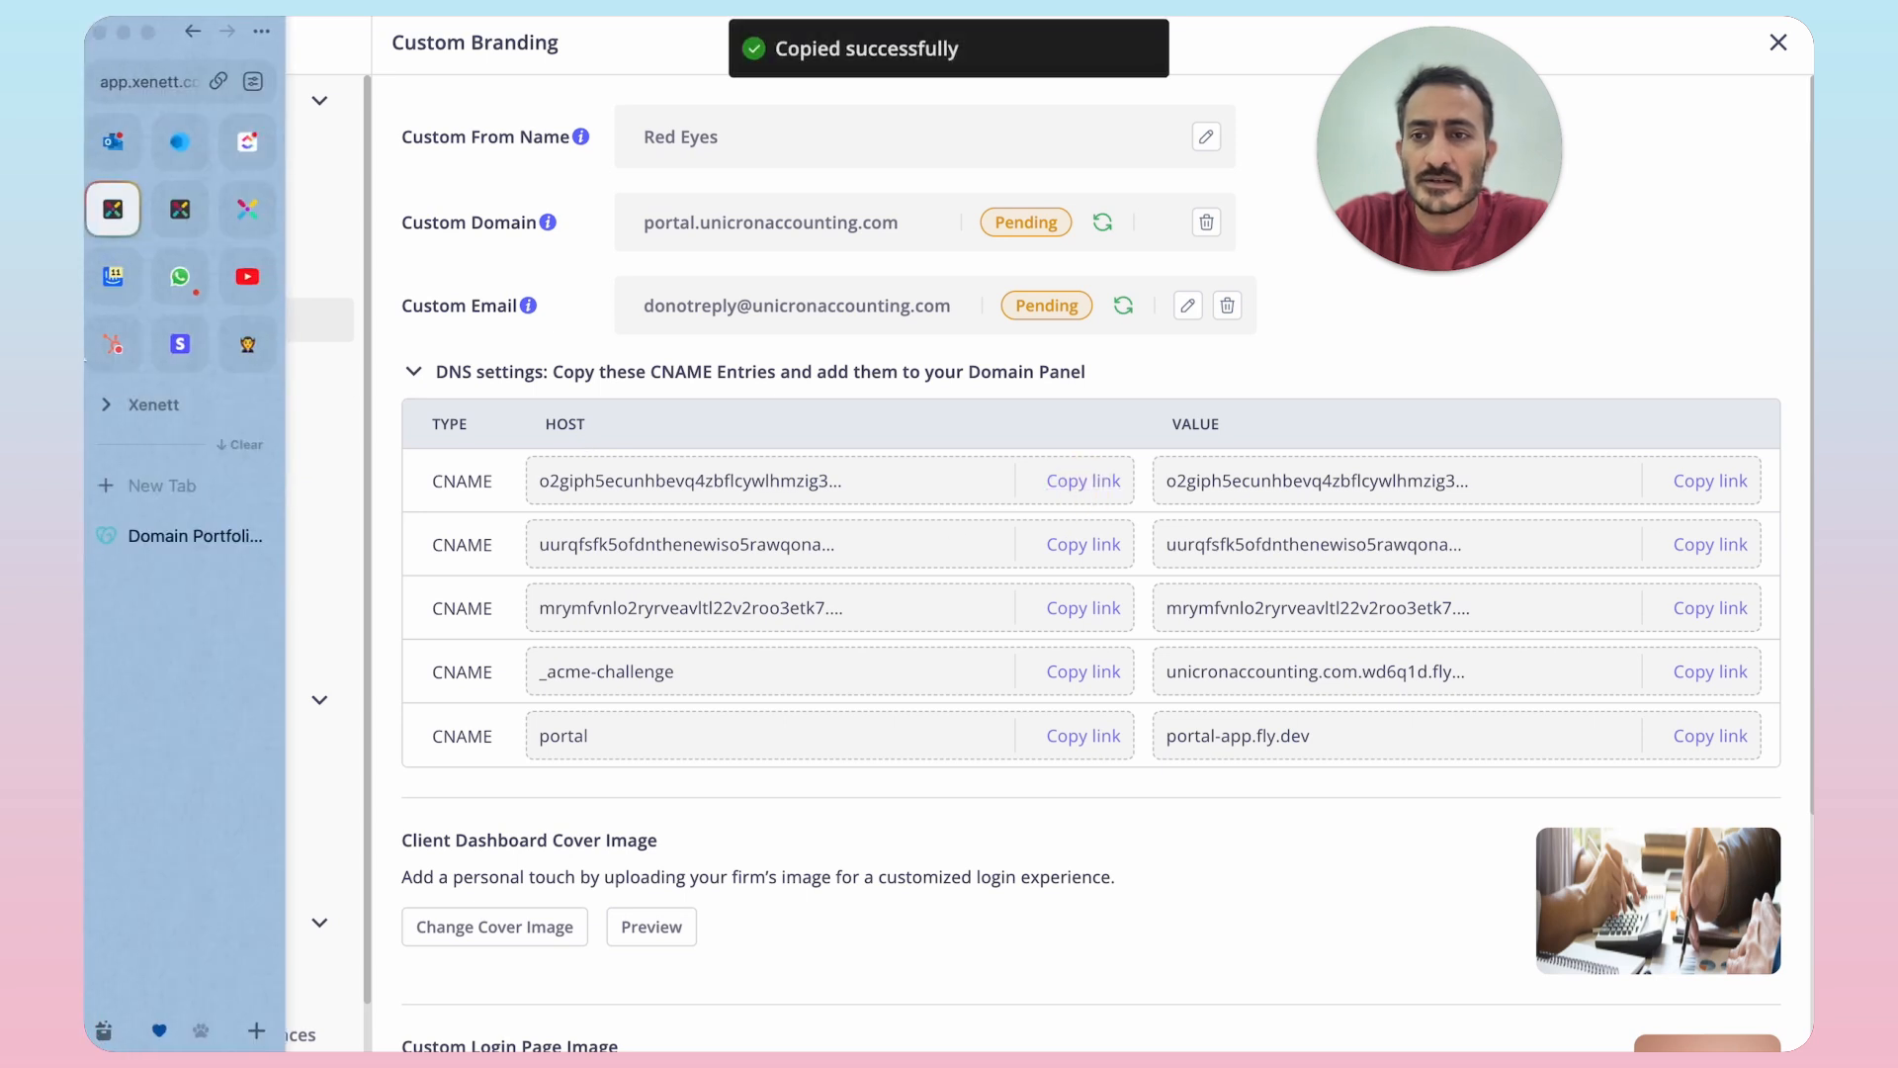
left_click(181, 534)
left_click(805, 521)
key("ctrl+v")
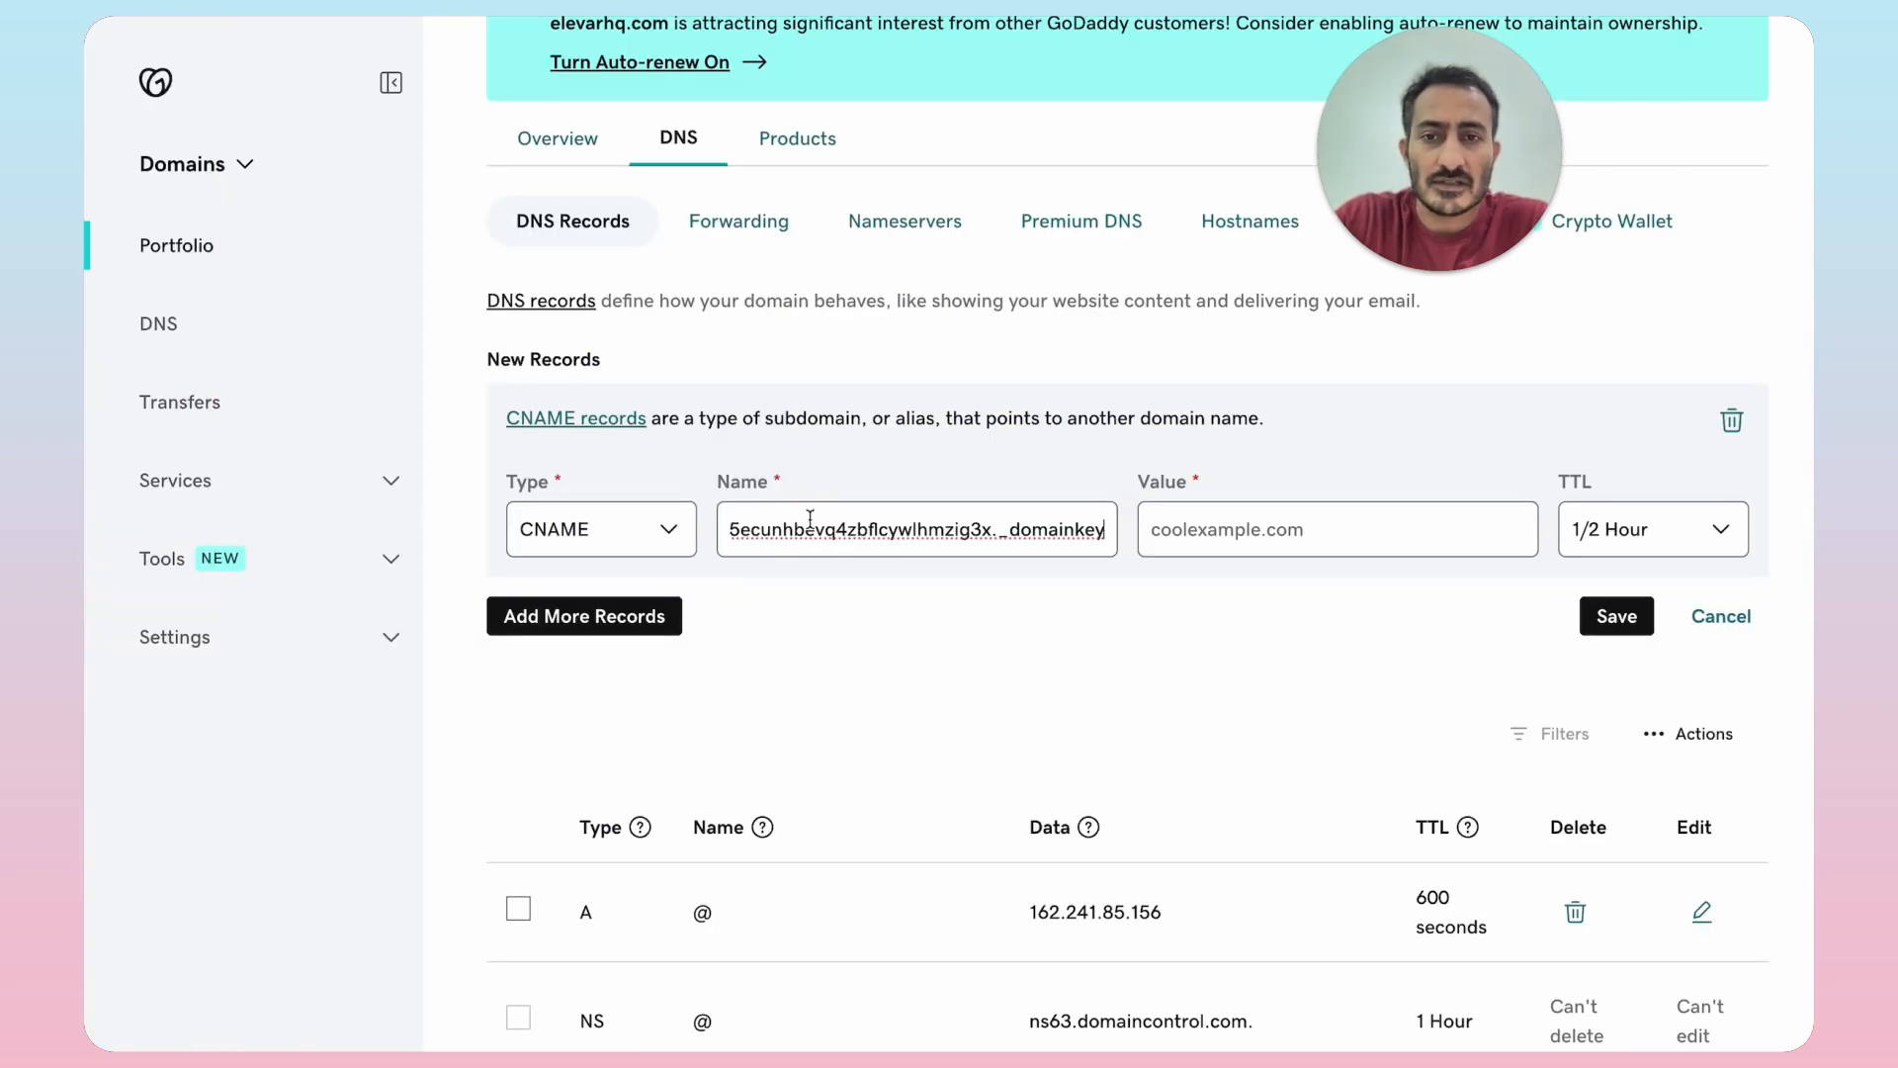
Copy the value of the first CNAME entry in Xenett and paste it as the new GoDaddy record's value
mouse_move(91, 396)
left_click(115, 203)
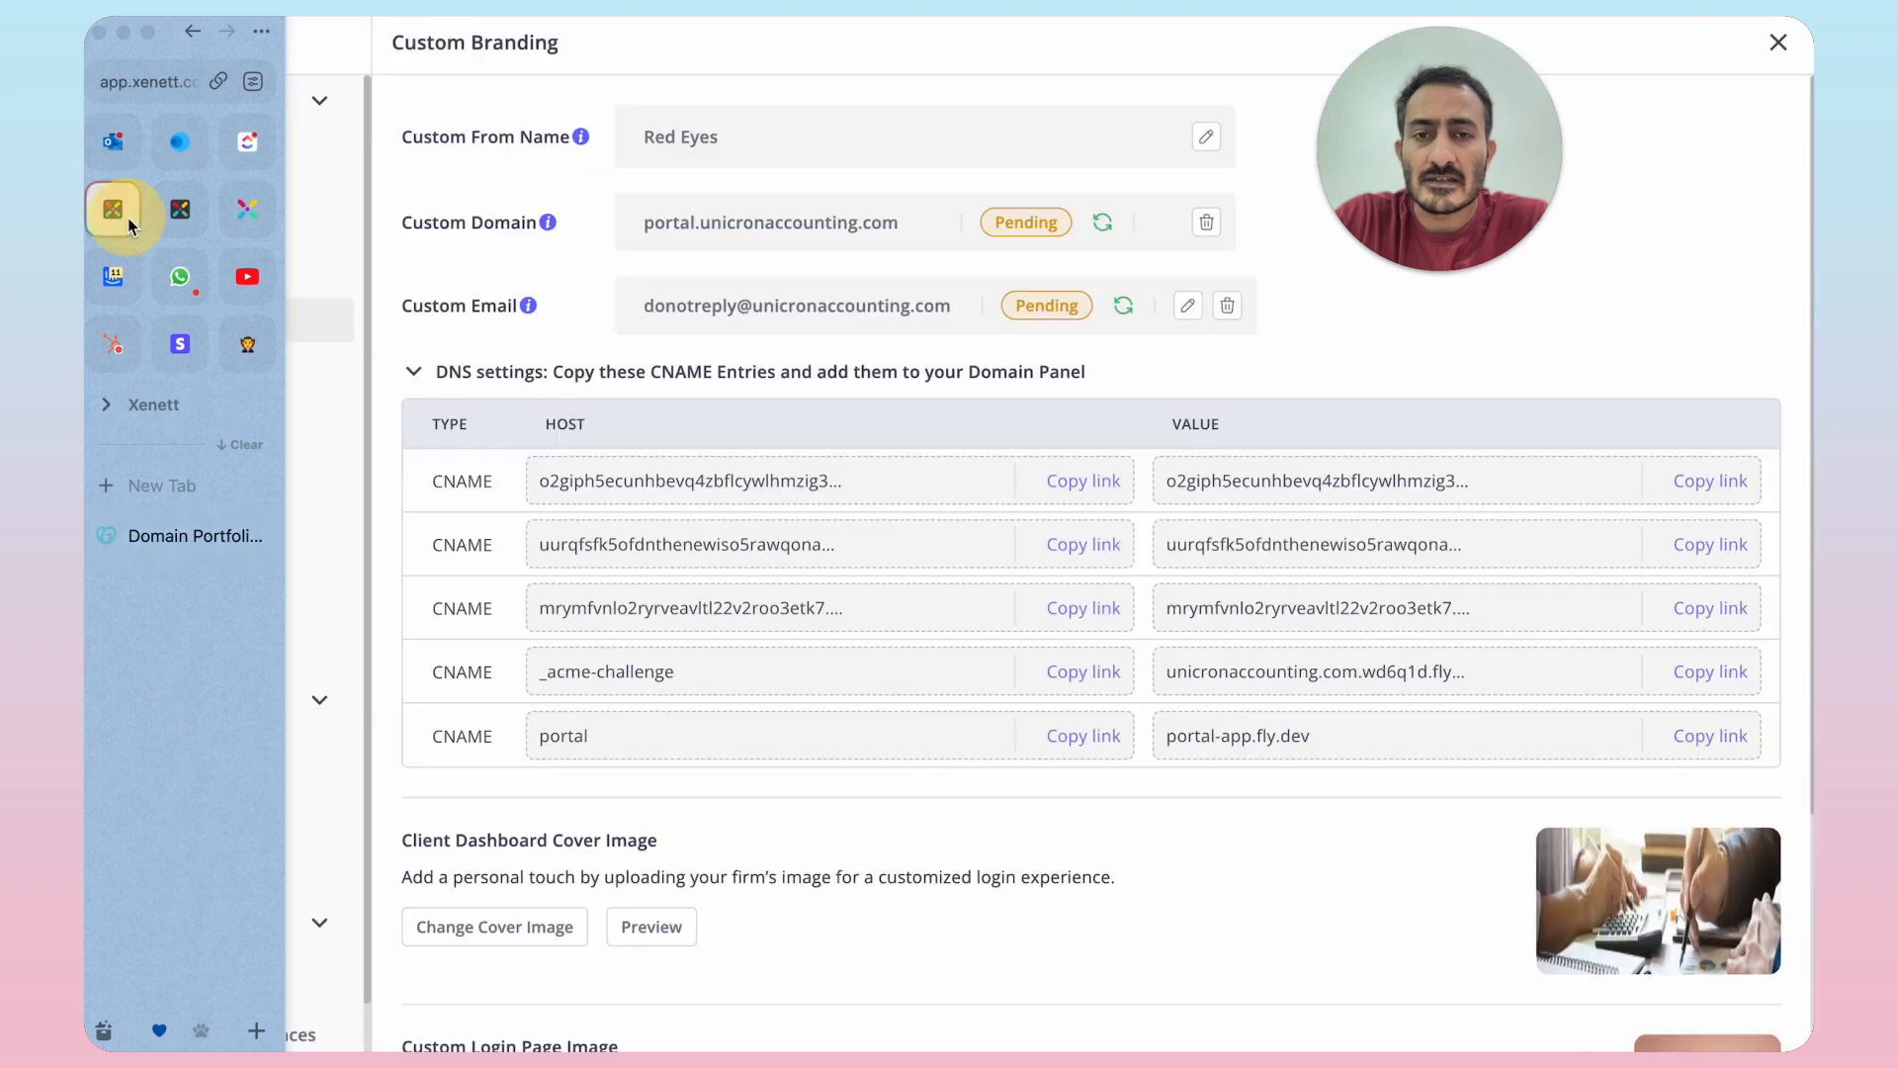
left_click(1710, 481)
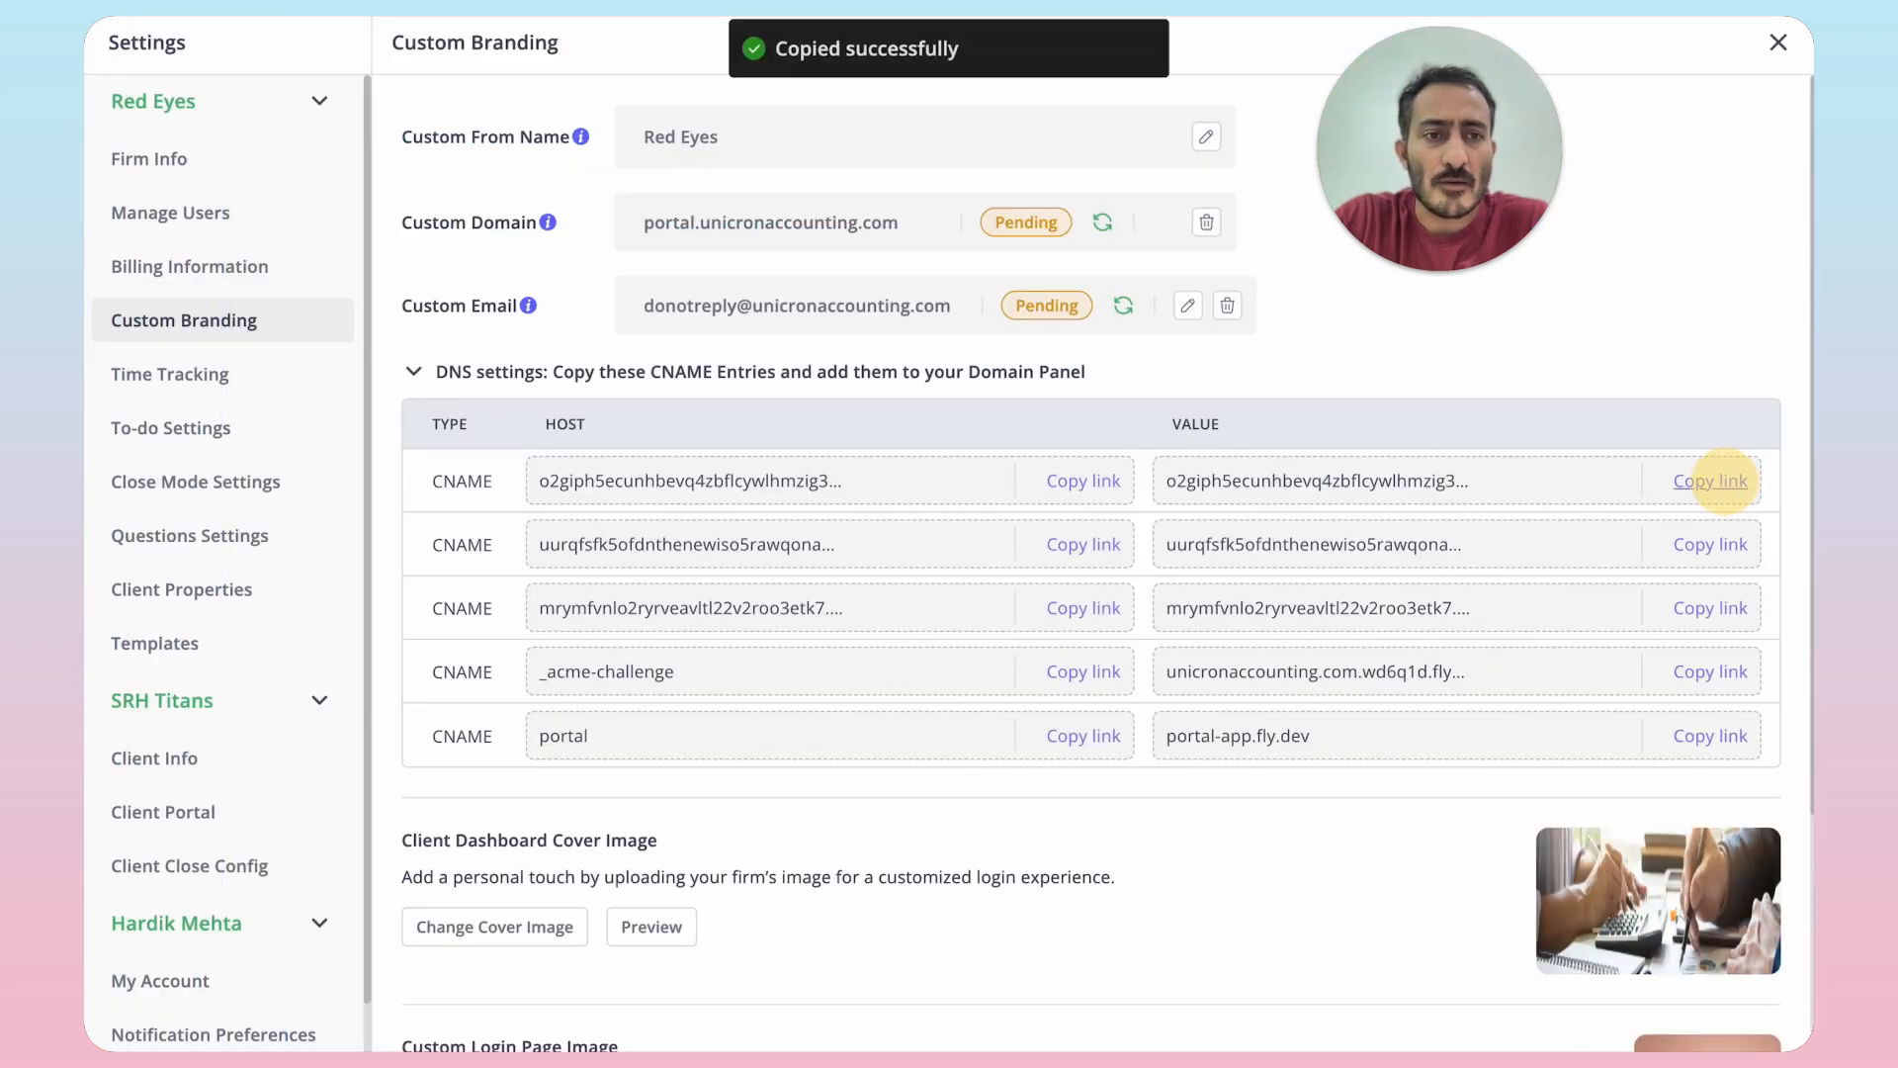
mouse_move(94, 534)
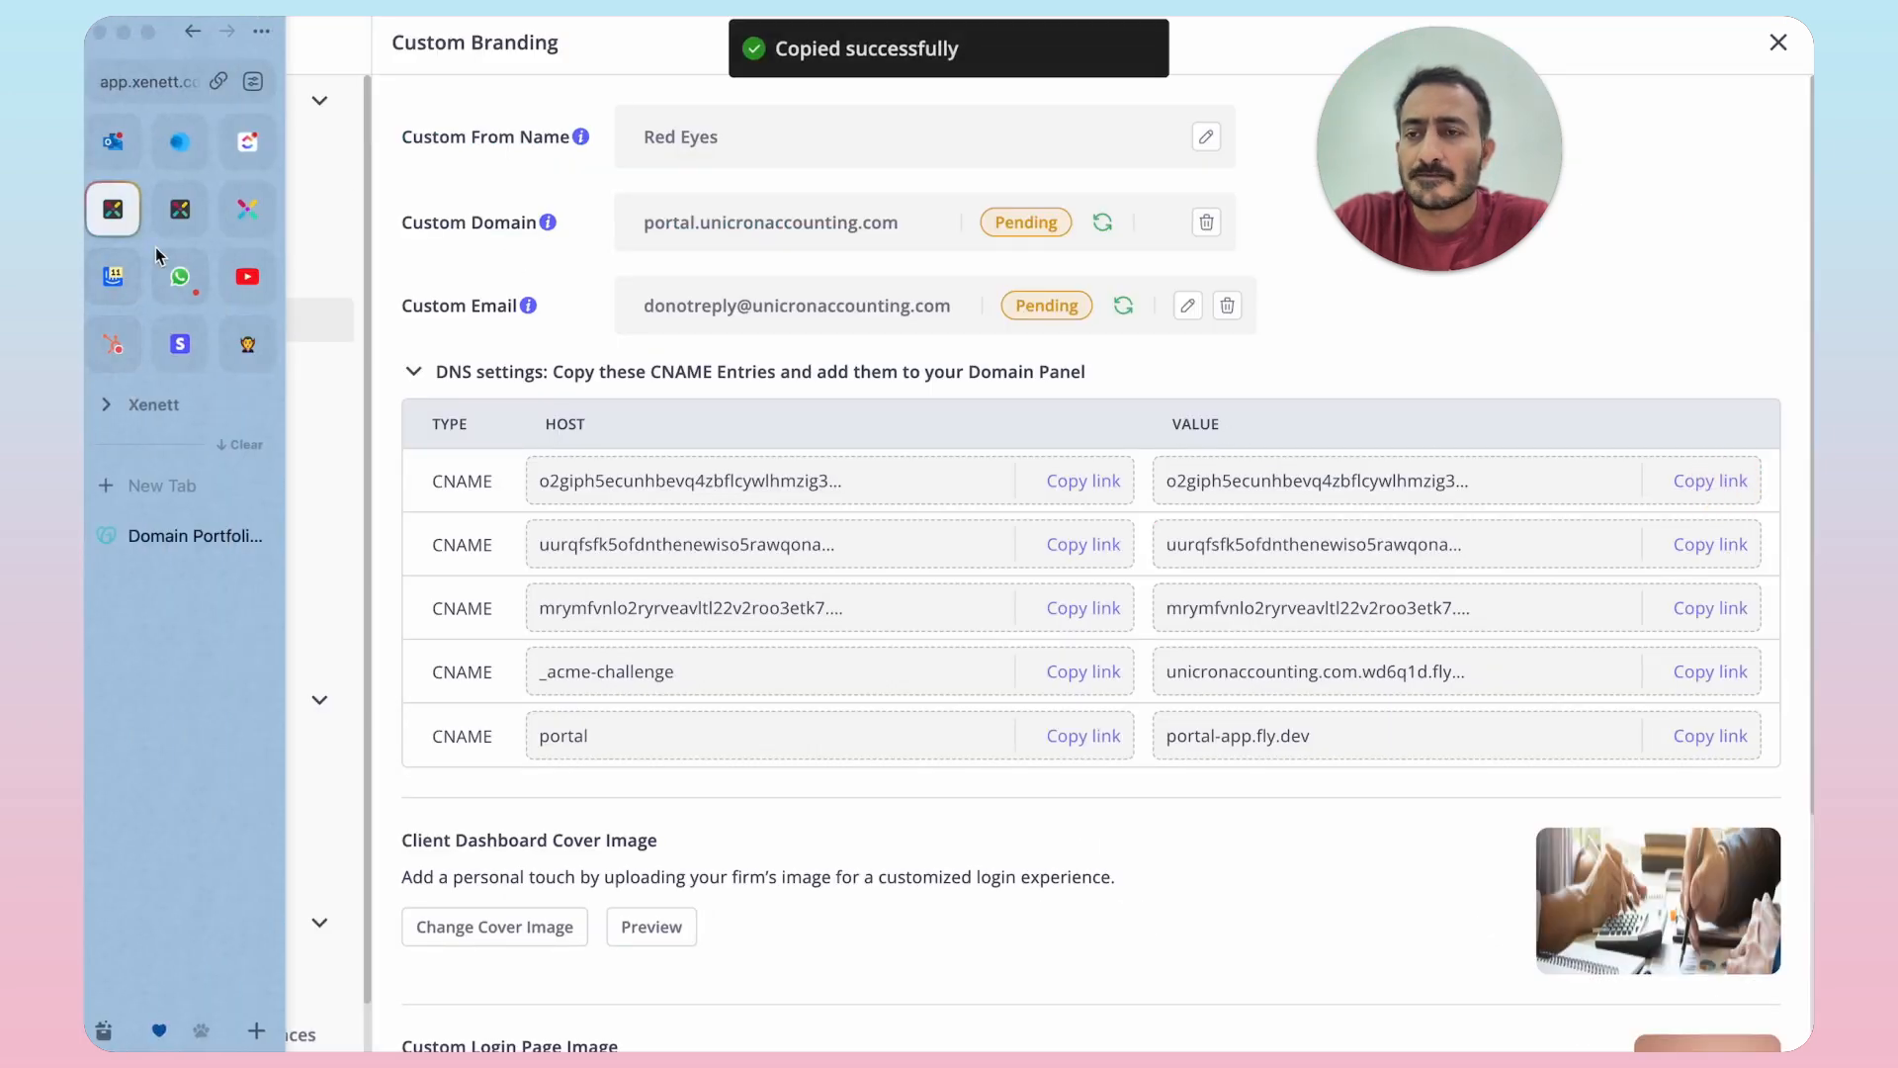
left_click(190, 521)
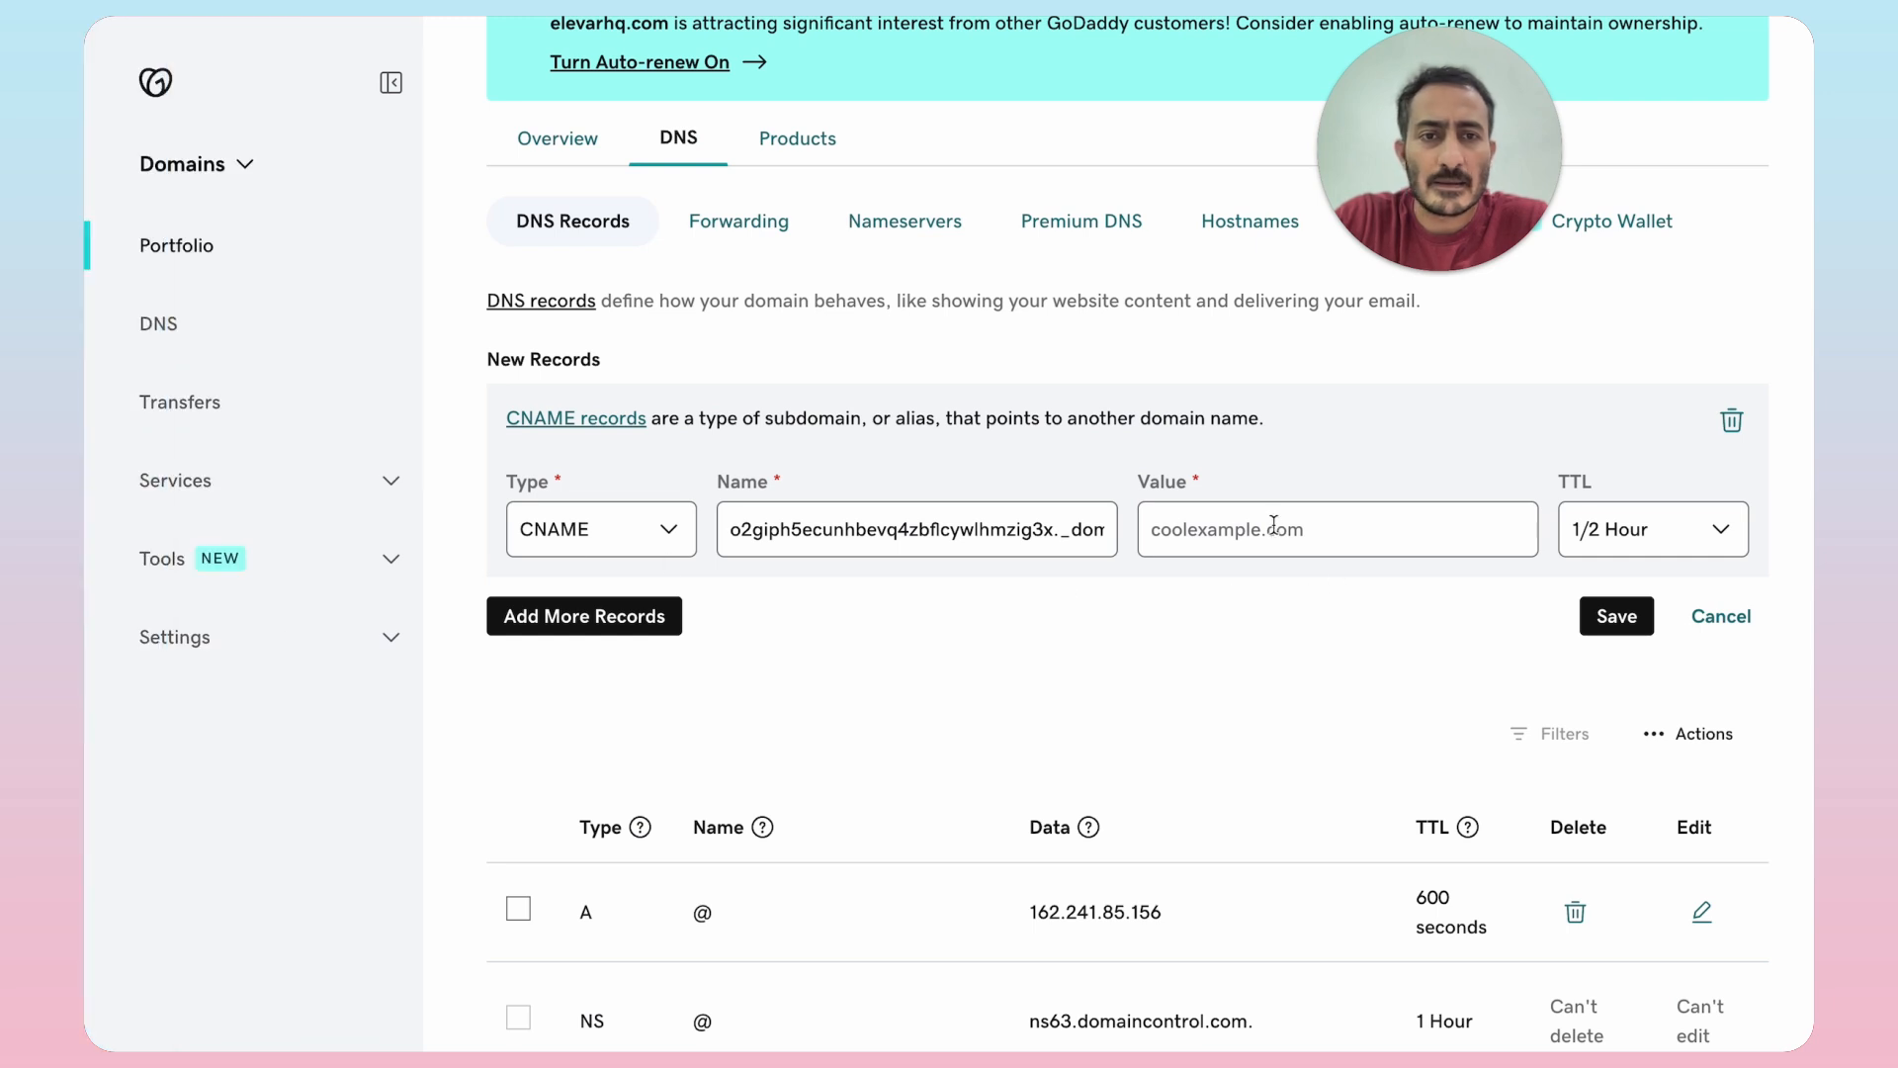
key("ctrl+v")
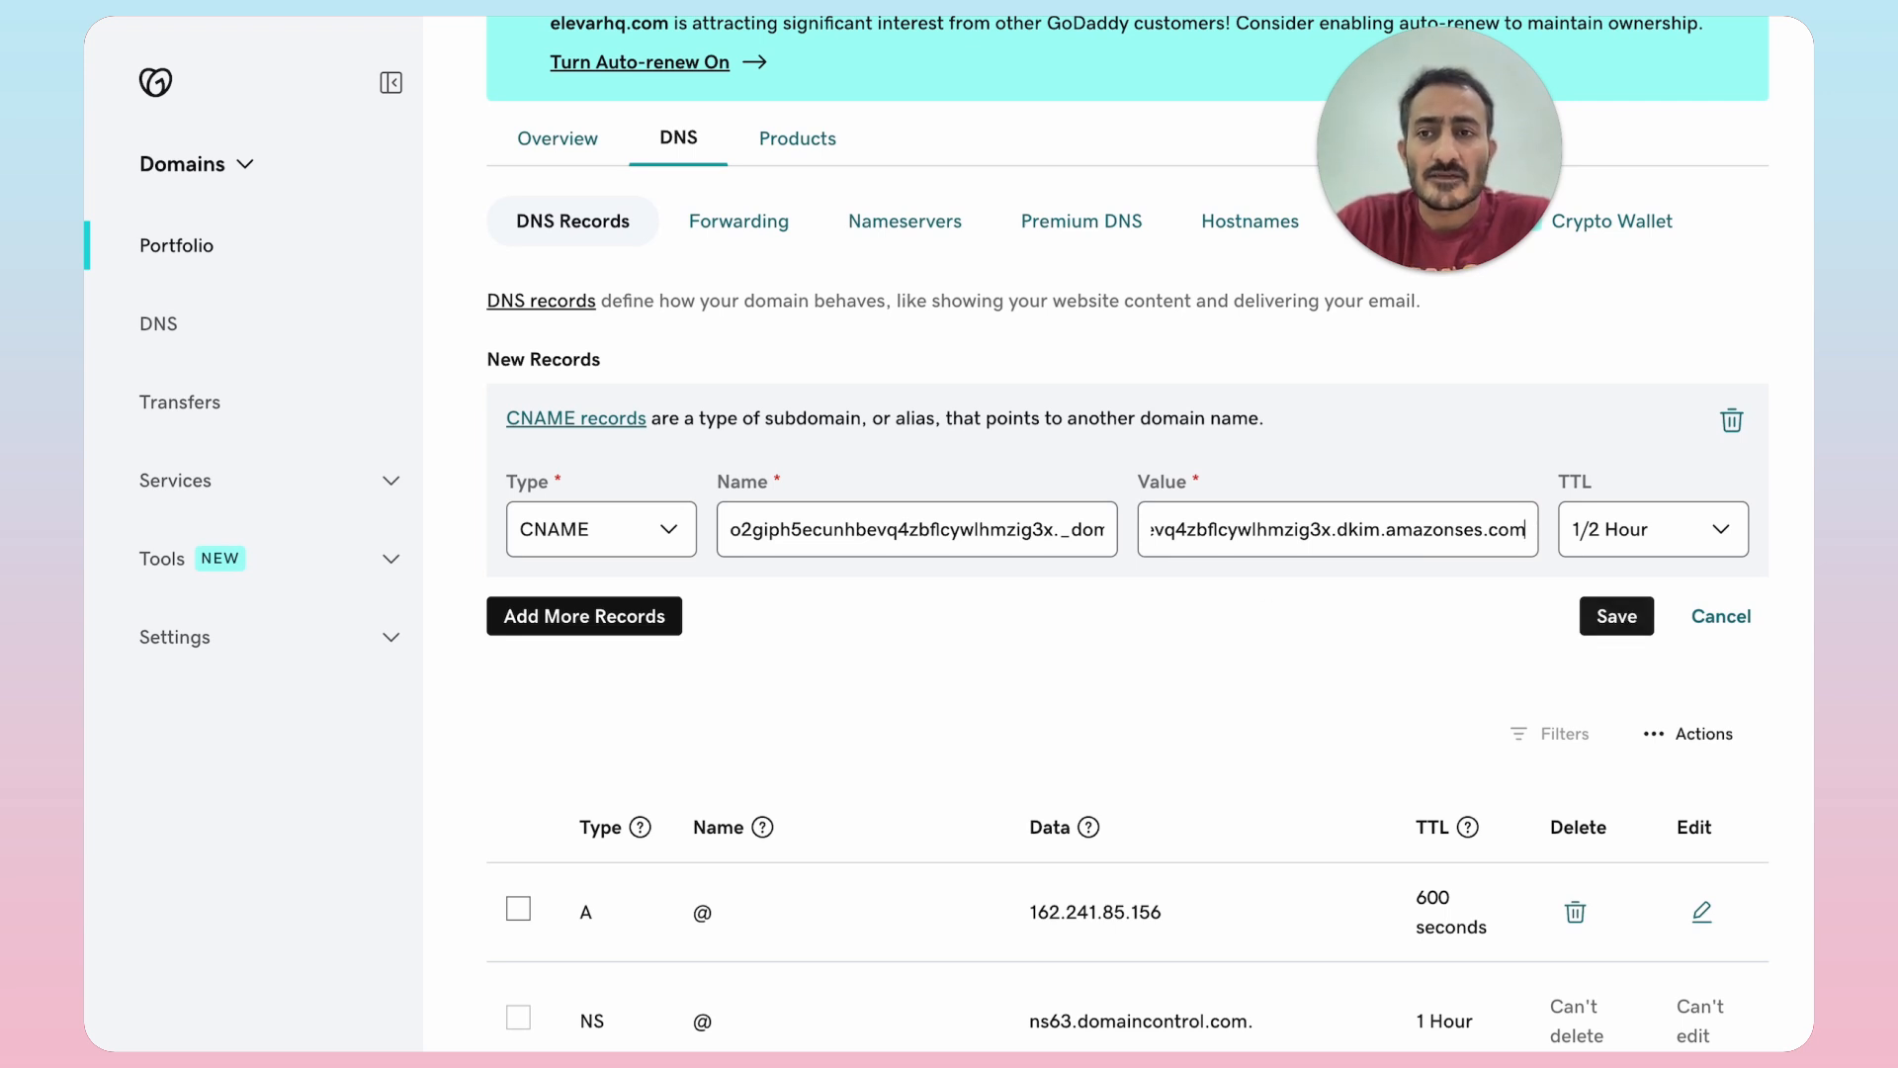
Switch back to Xenett's custom branding settings and review the custom domain and custom email, including the email's prefix
mouse_move(96, 430)
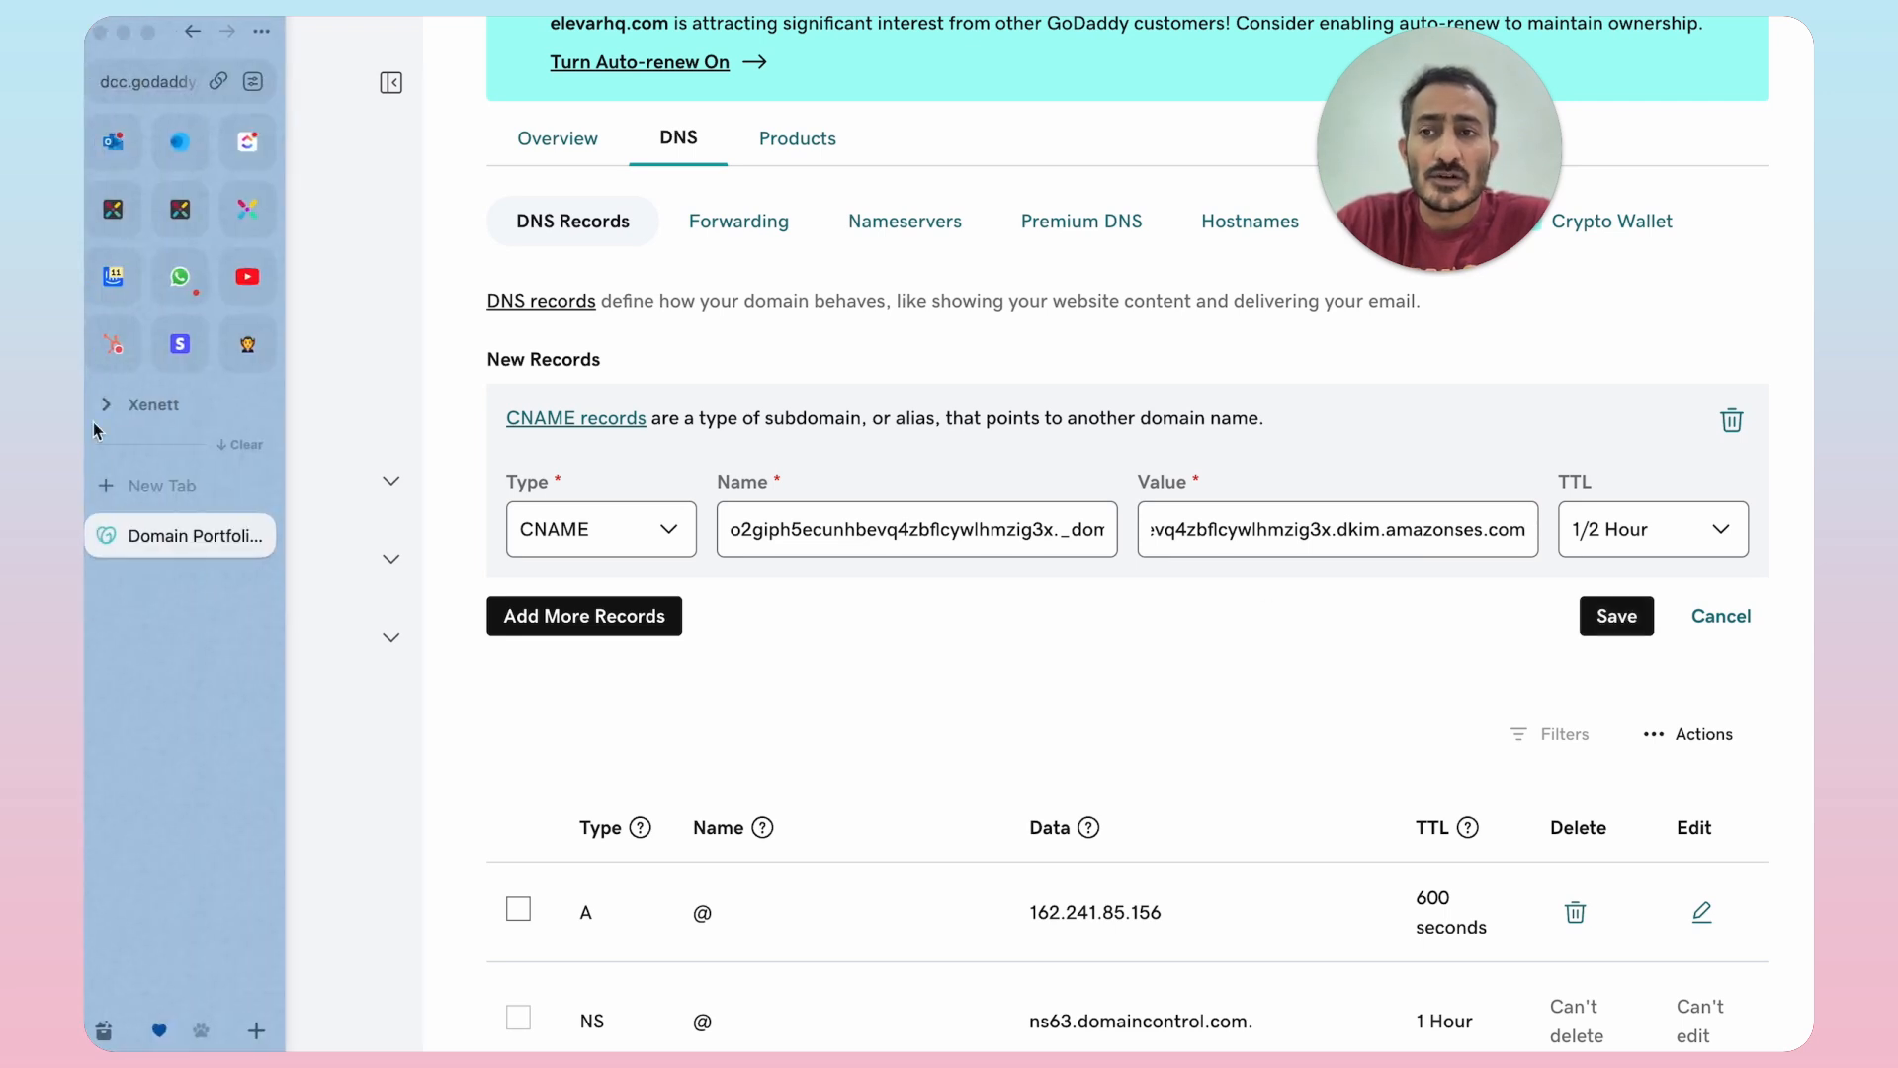
left_click(133, 224)
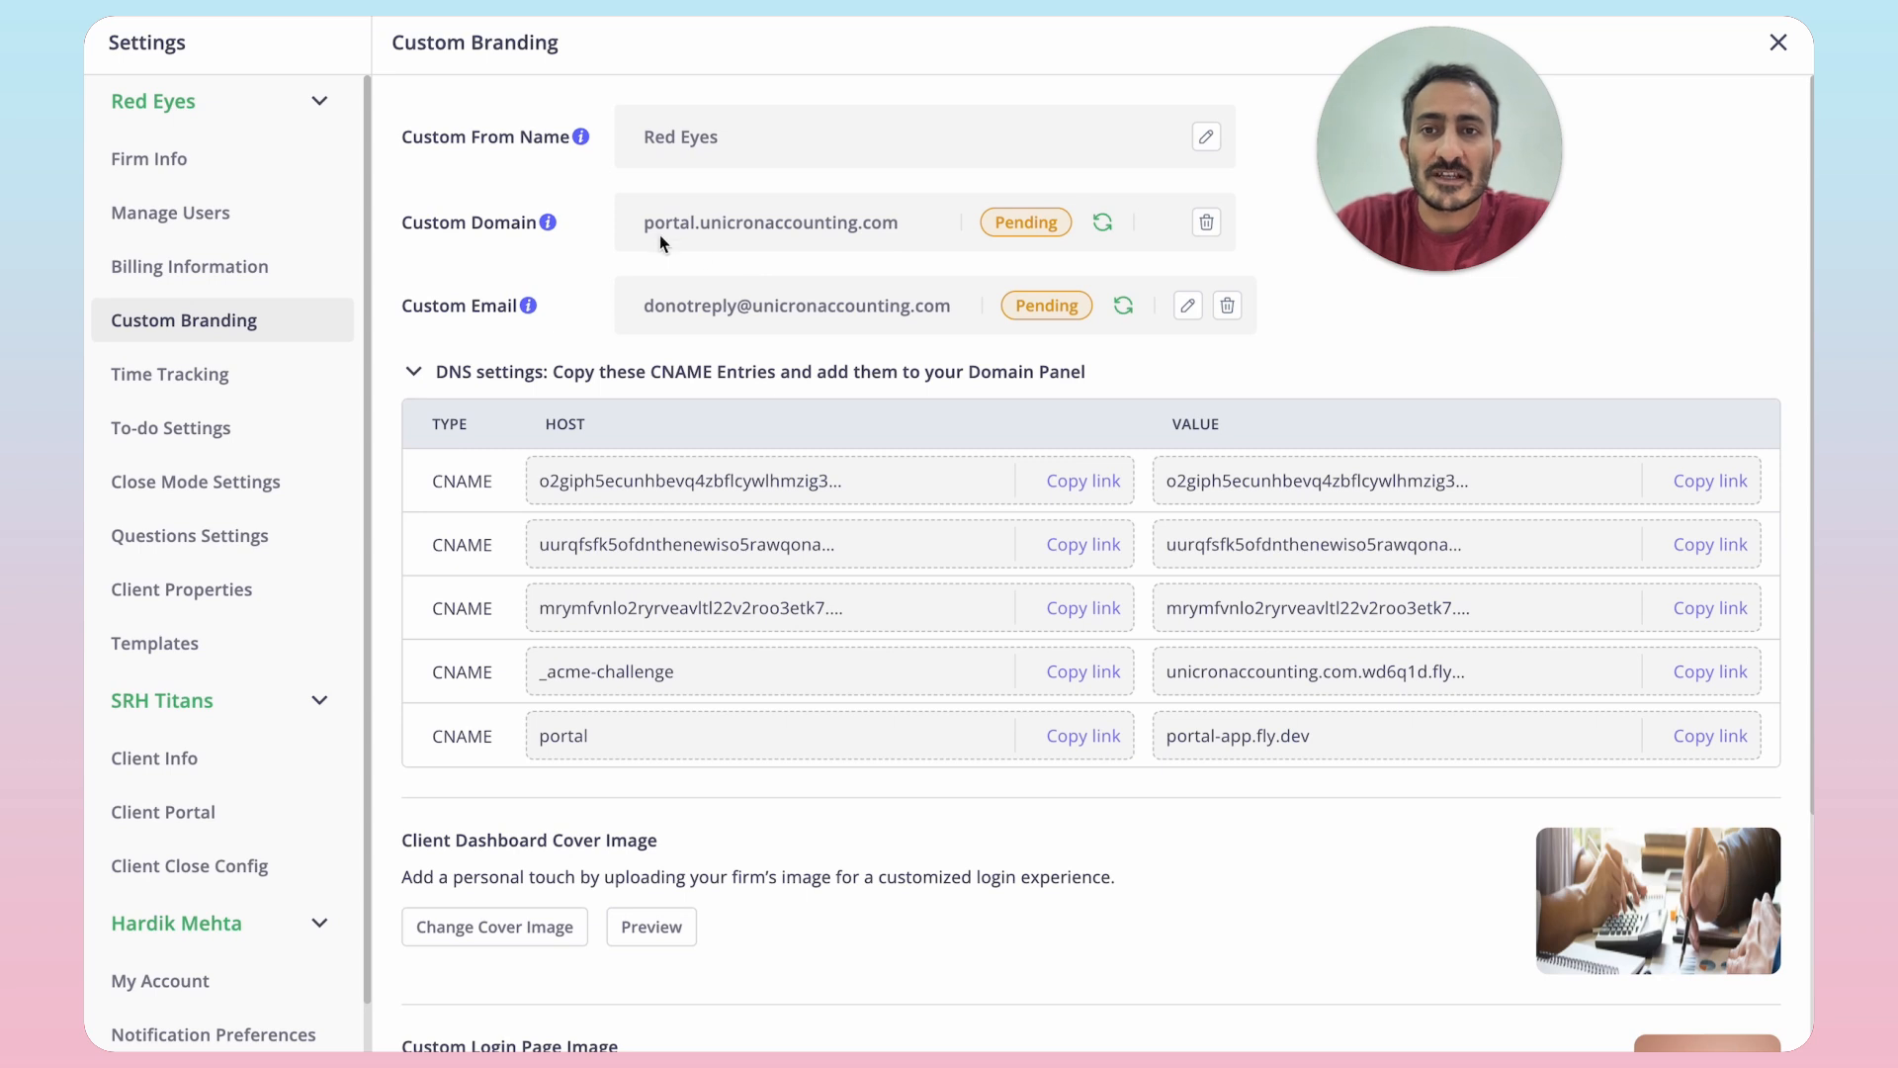
mouse_move(643, 233)
left_mouse_down()
mouse_move(709, 259)
mouse_move(860, 249)
left_mouse_up()
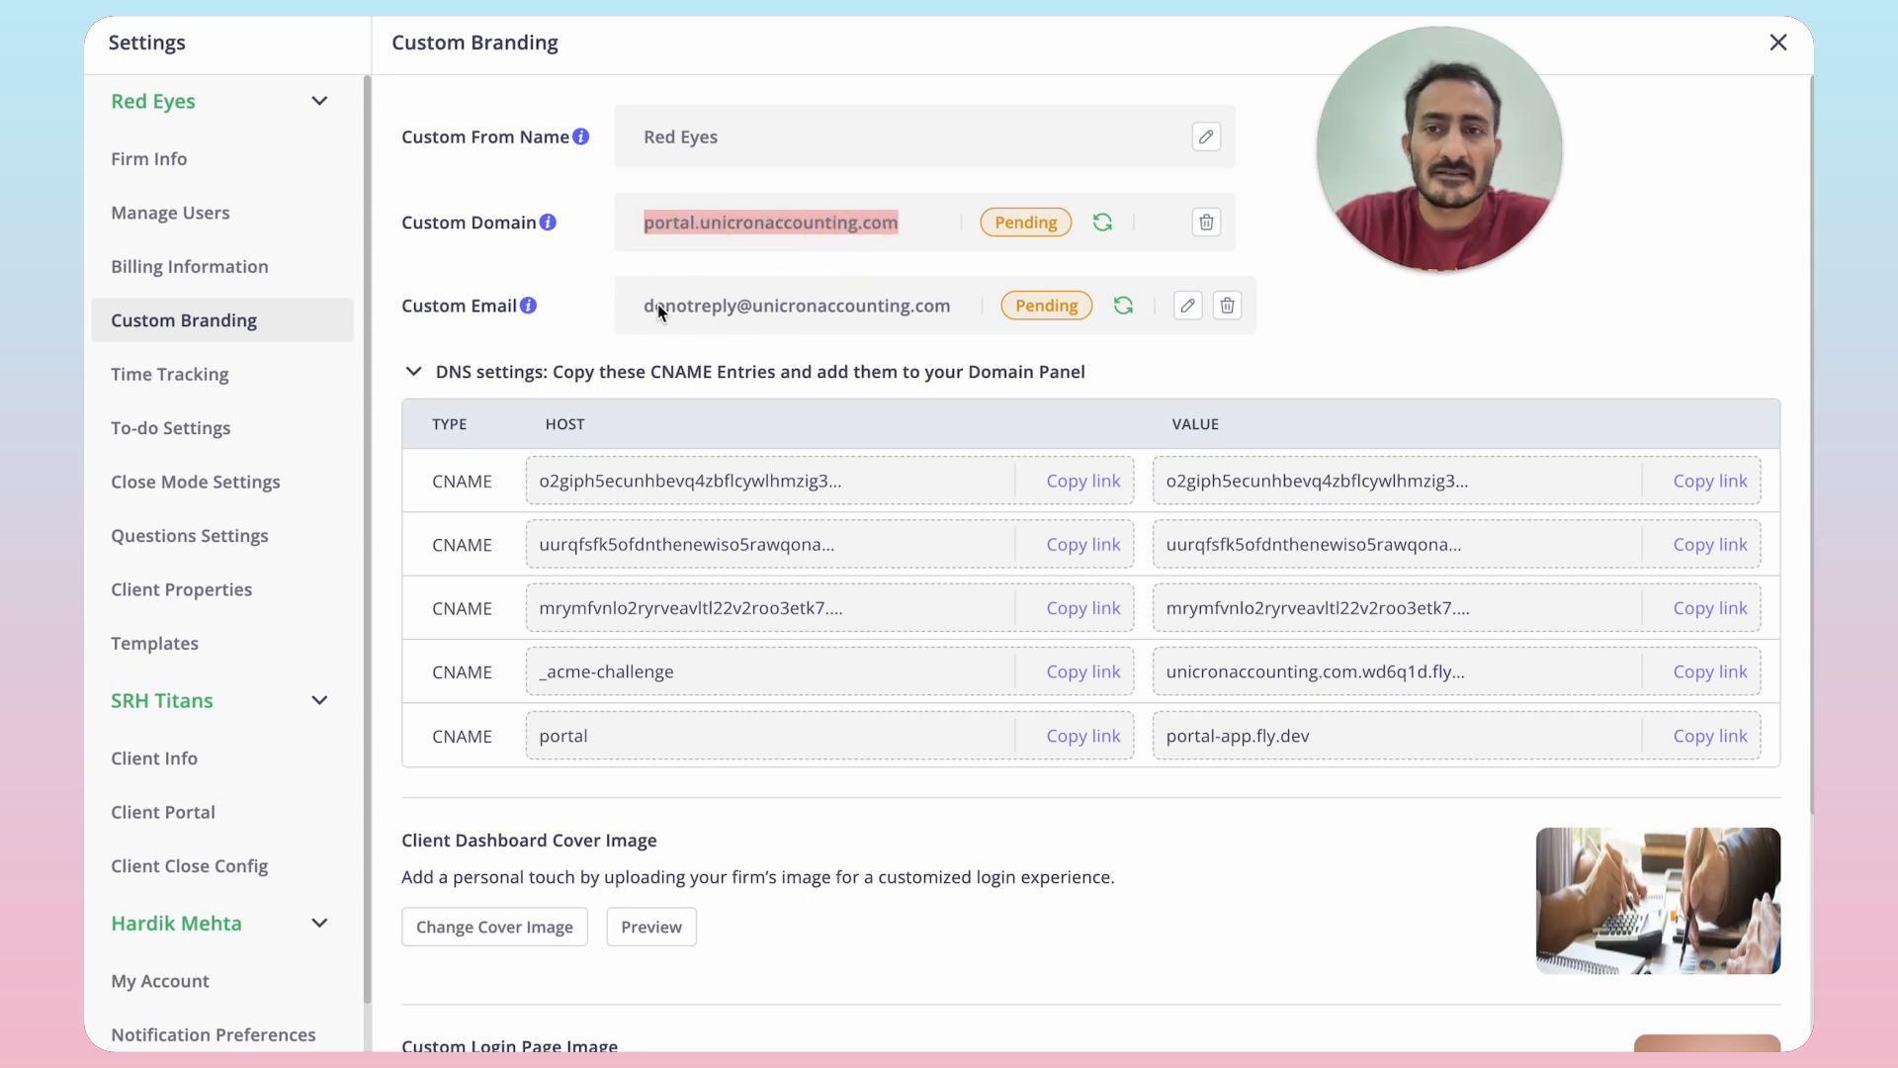
left_click_drag(651, 311, 934, 321)
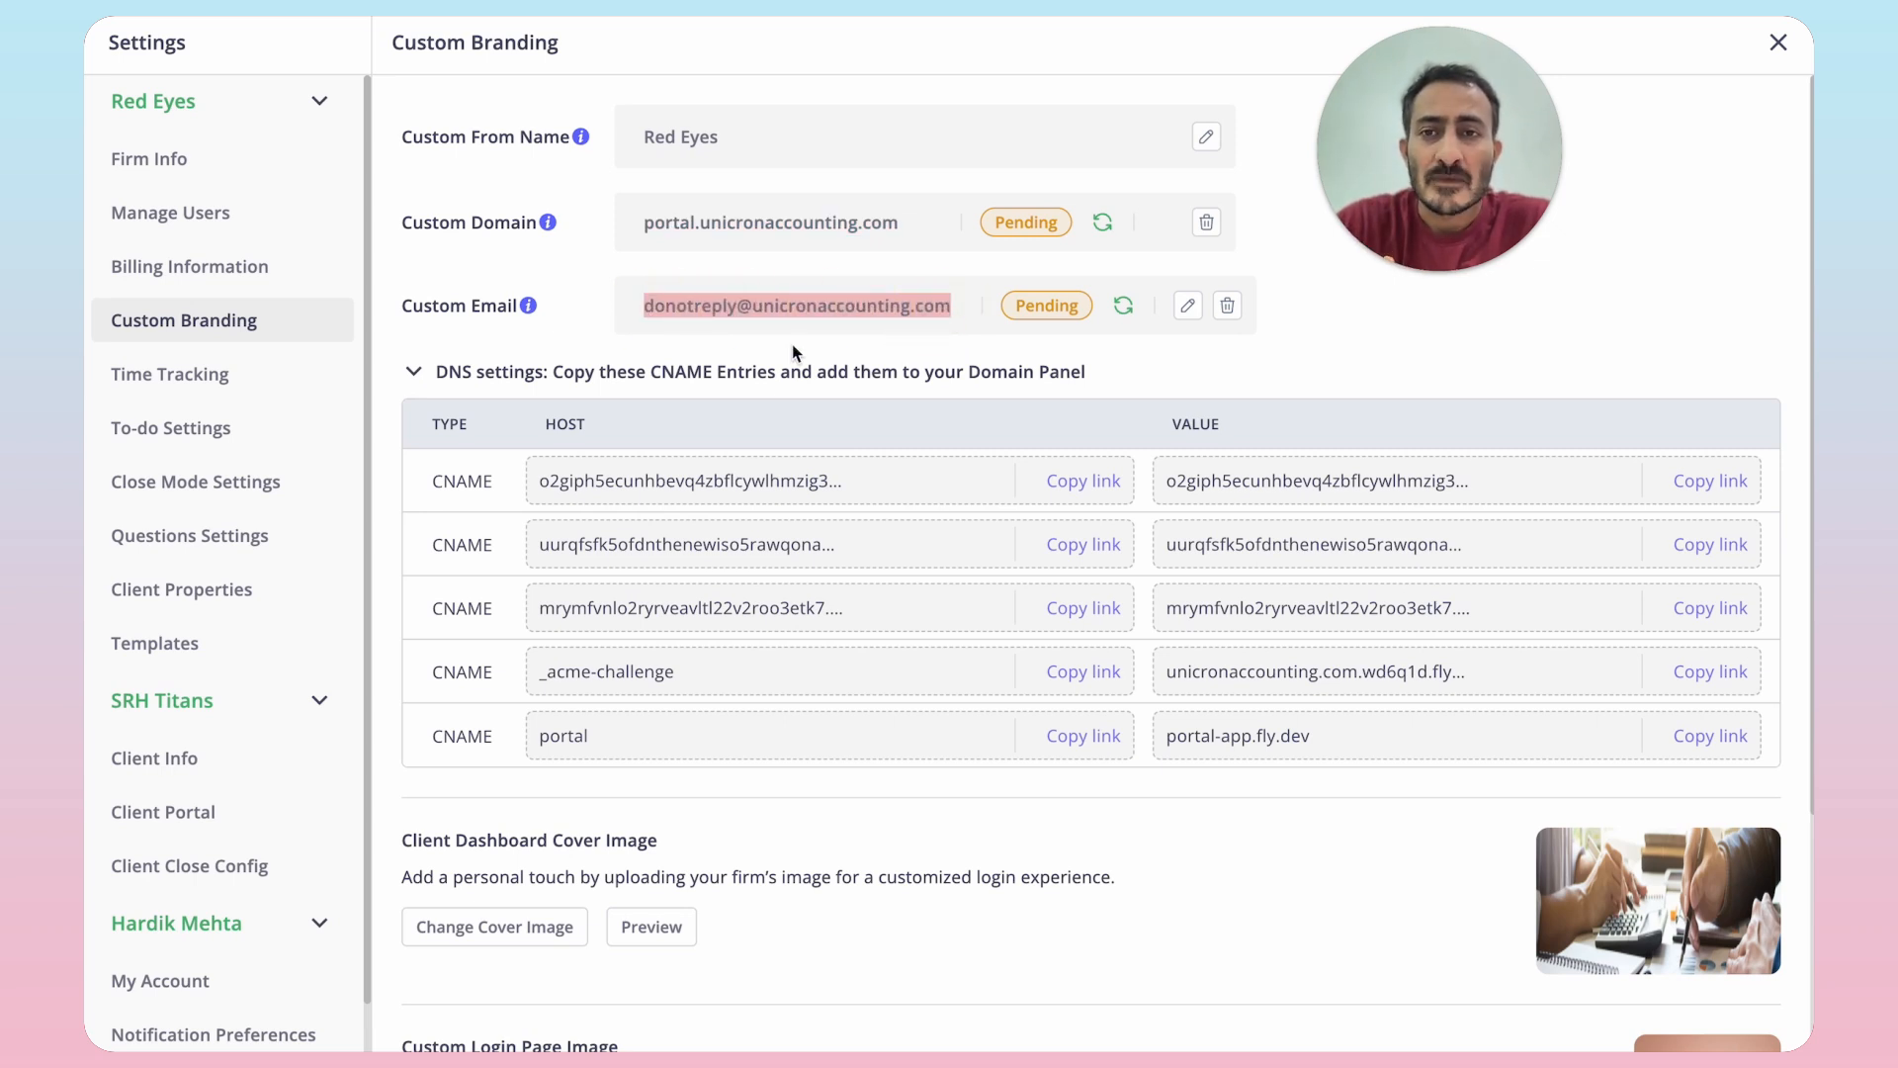
double_click(707, 310)
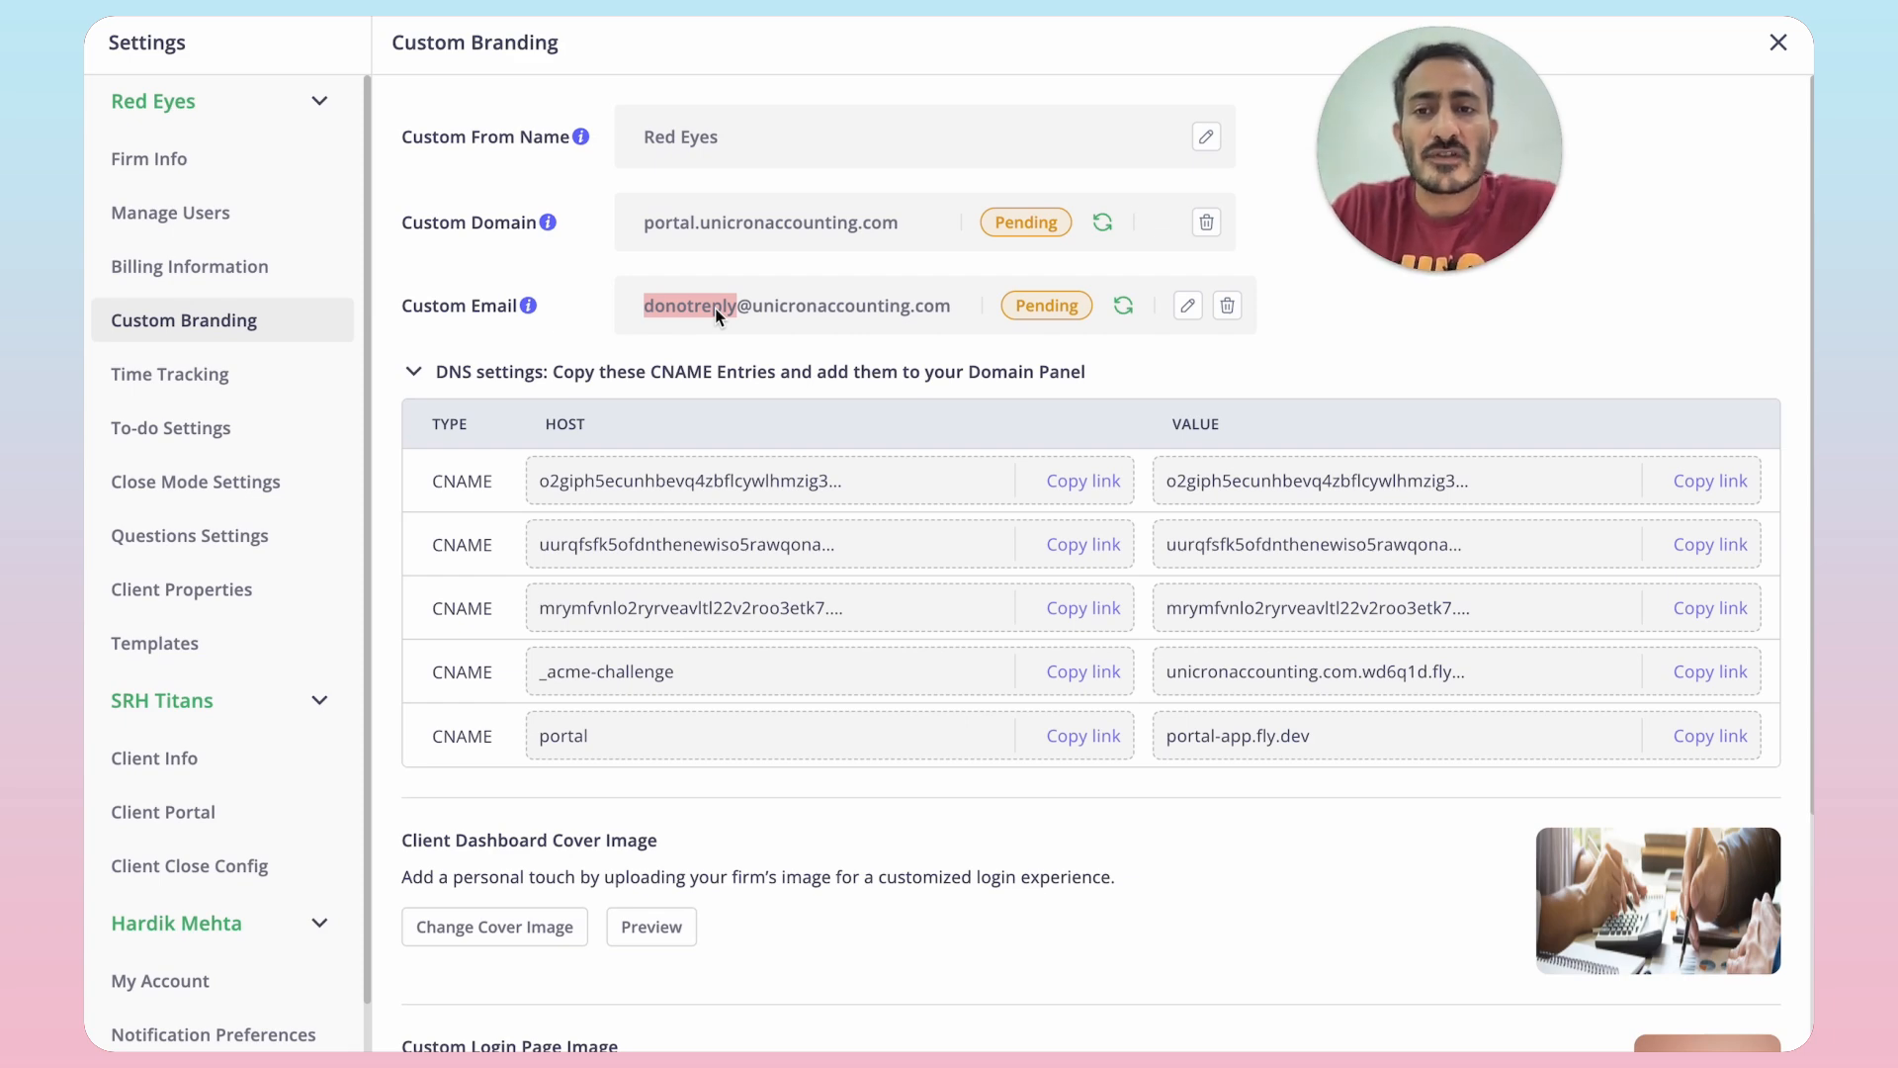
Preview the client dashboard cover image and close the preview
scroll(797, 535, "down", 2)
scroll(794, 530, "down", 2)
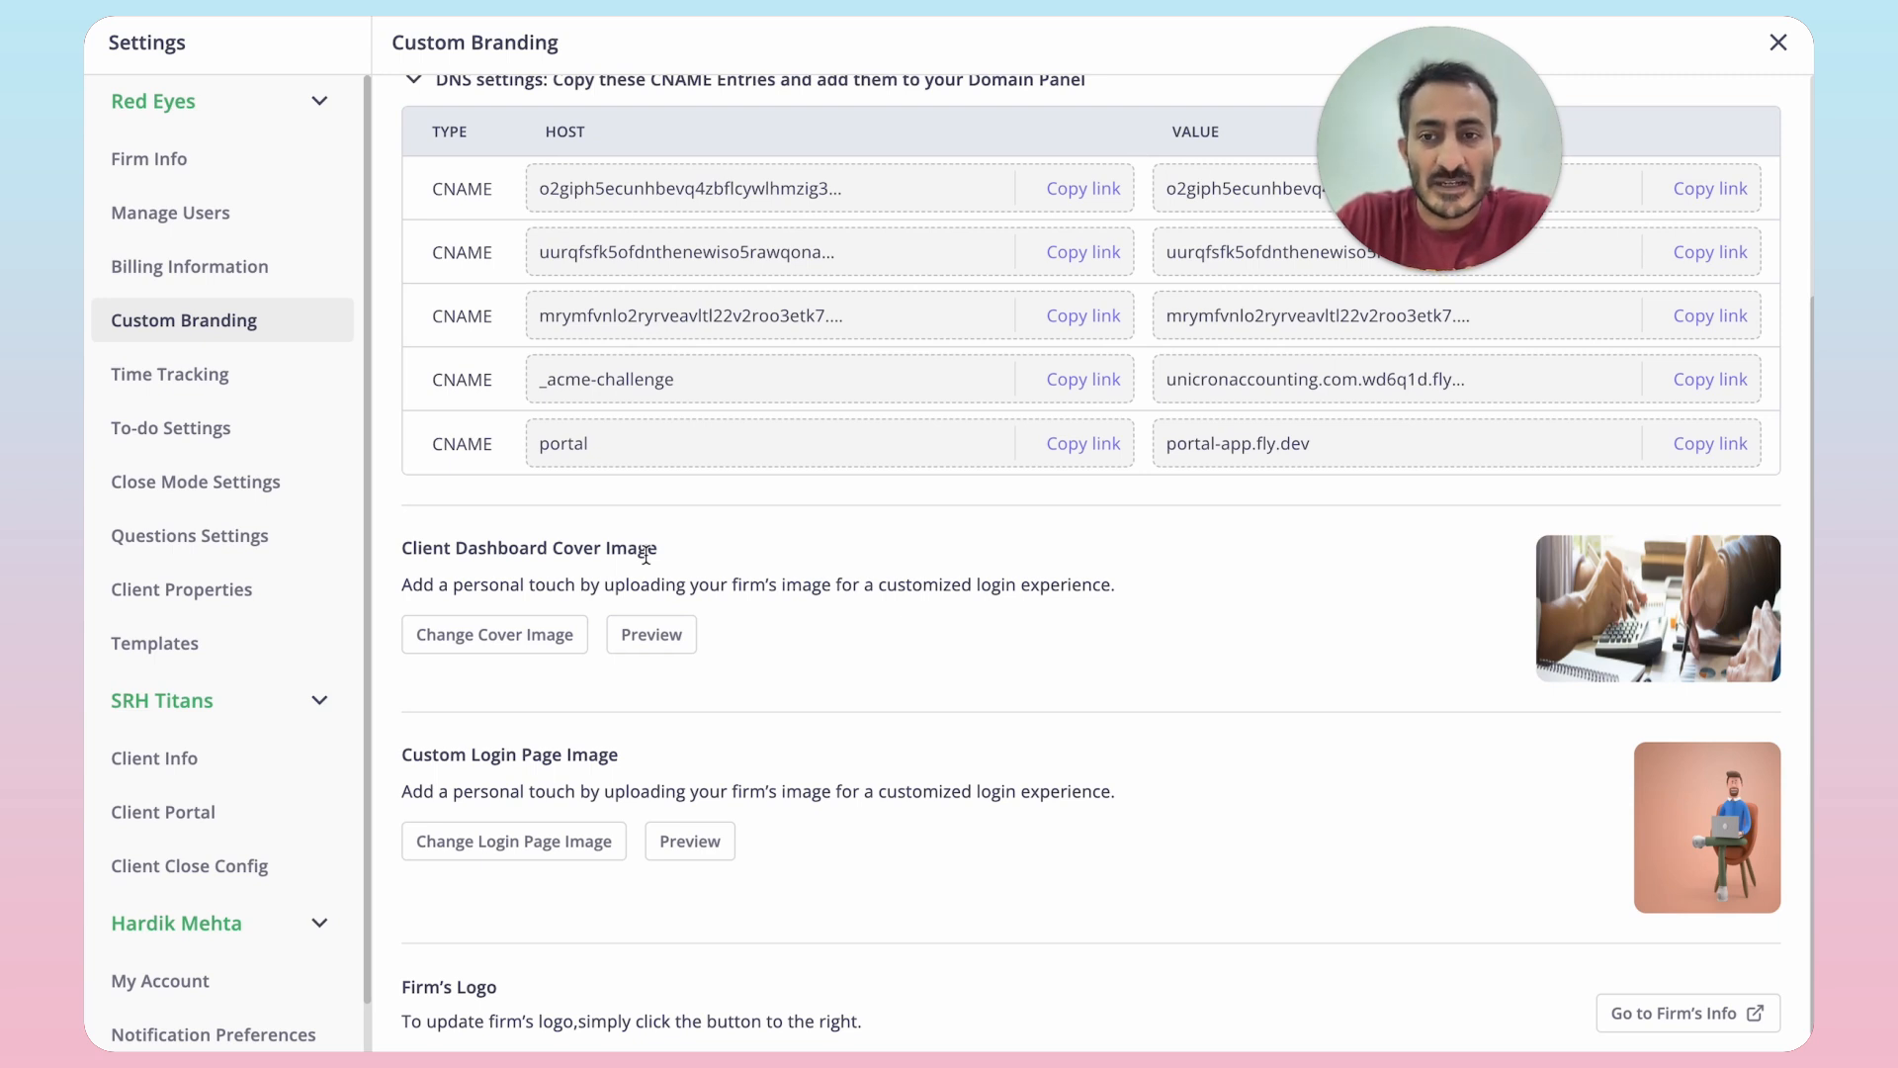
left_click(650, 636)
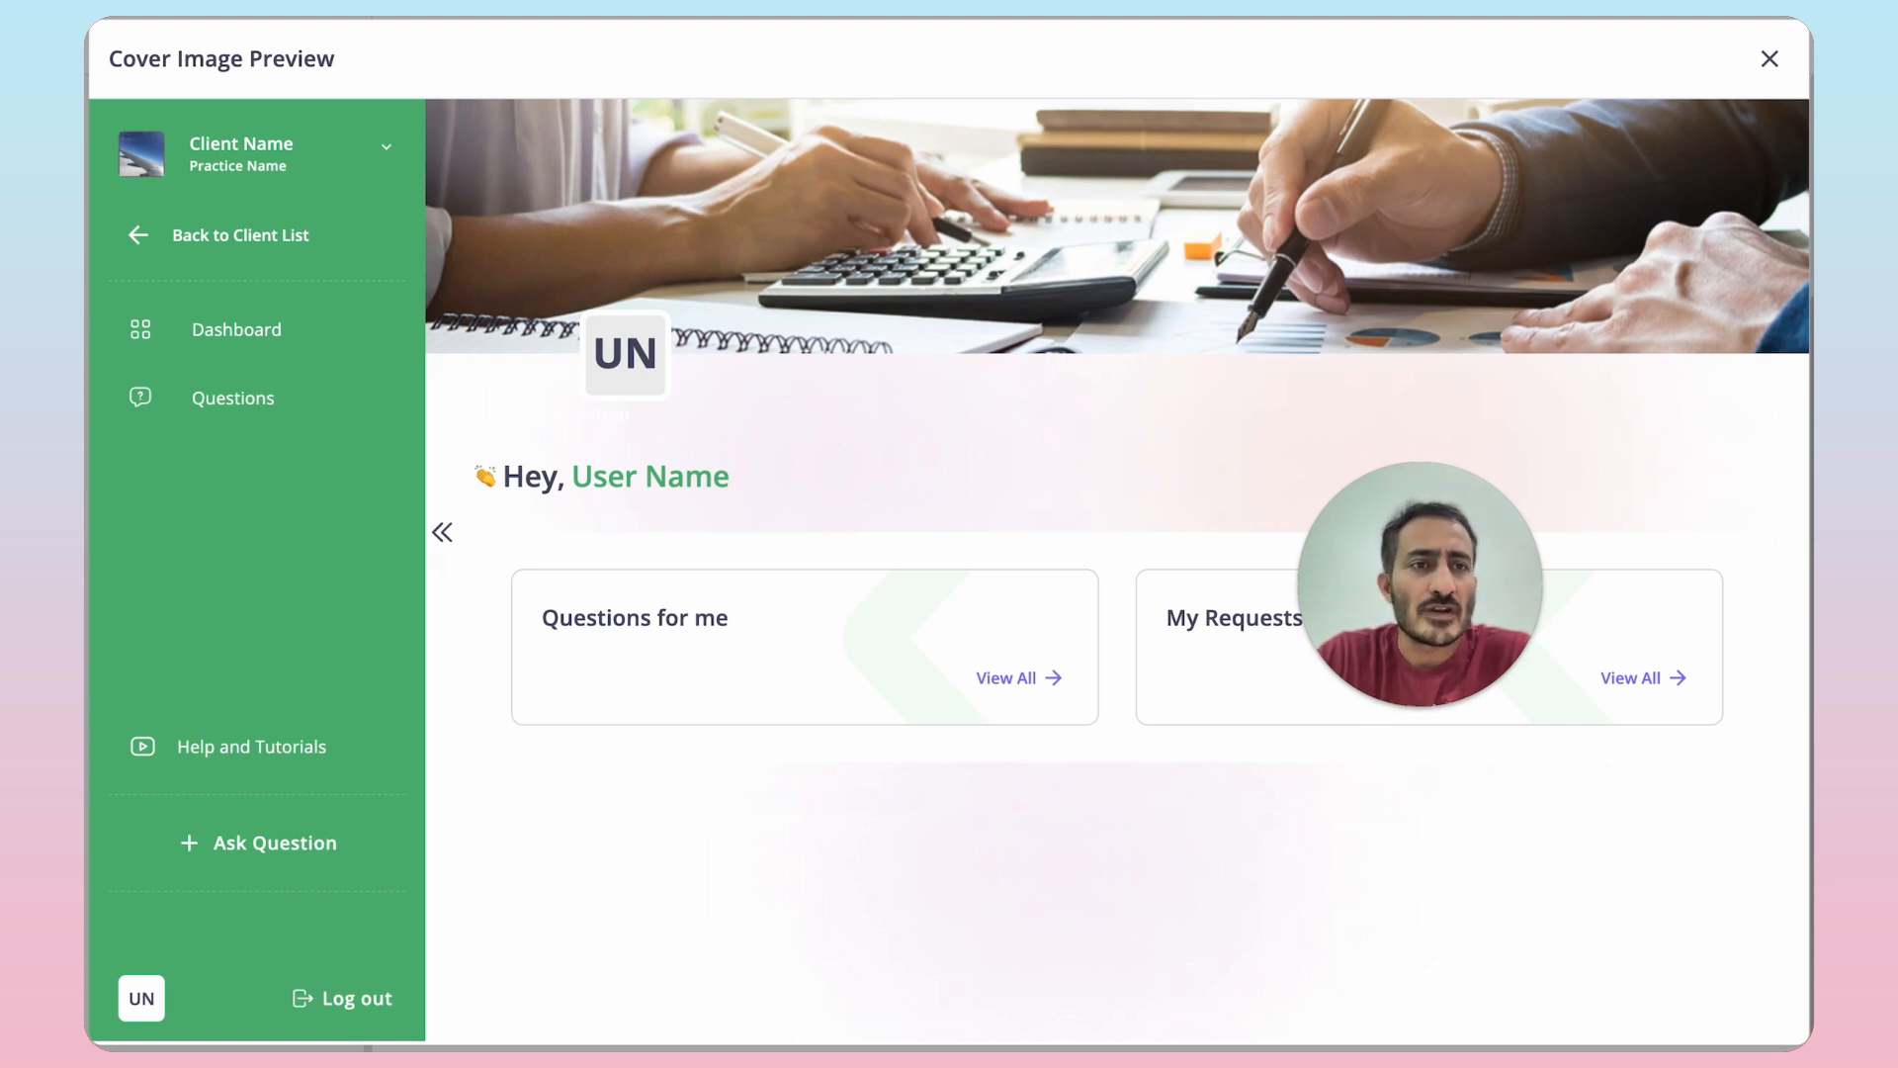
left_click(1769, 63)
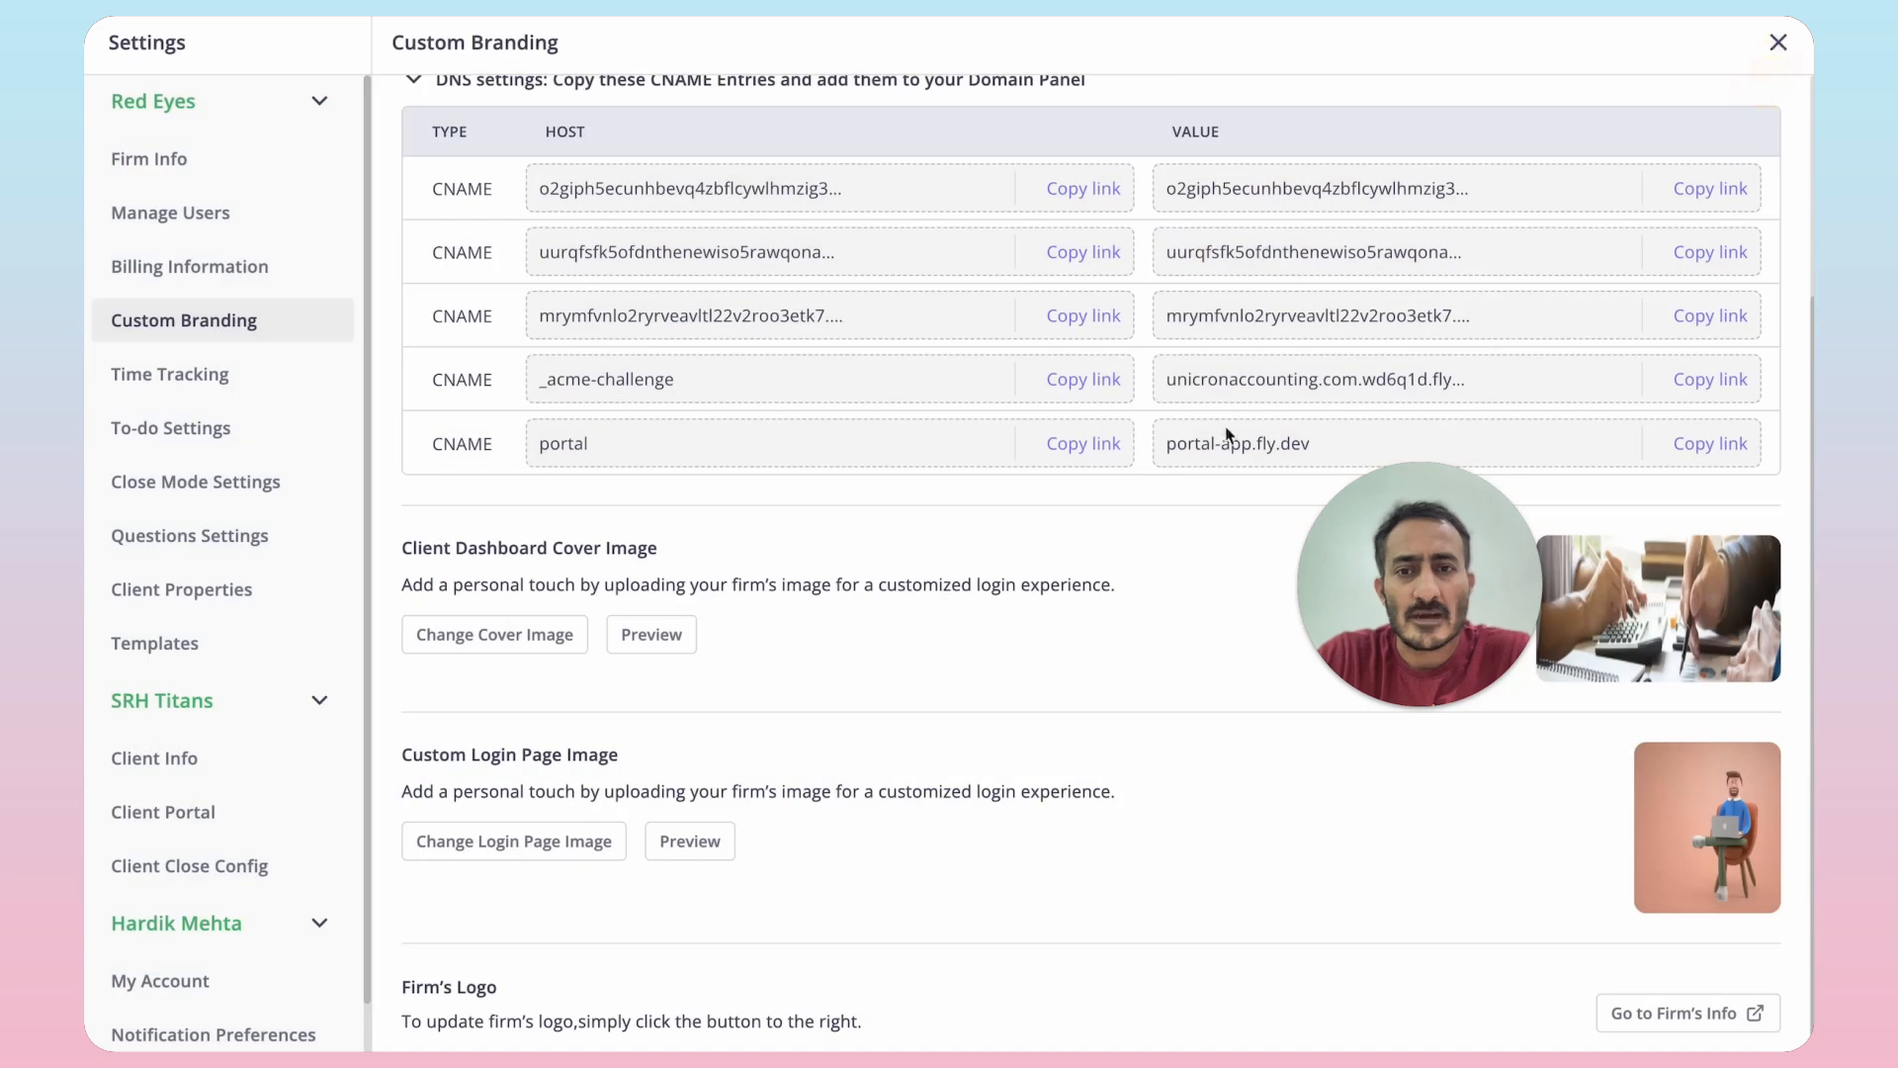
Preview the custom login page image of the client portal twice, closing the preview each time
scroll(1274, 641, "down", 1)
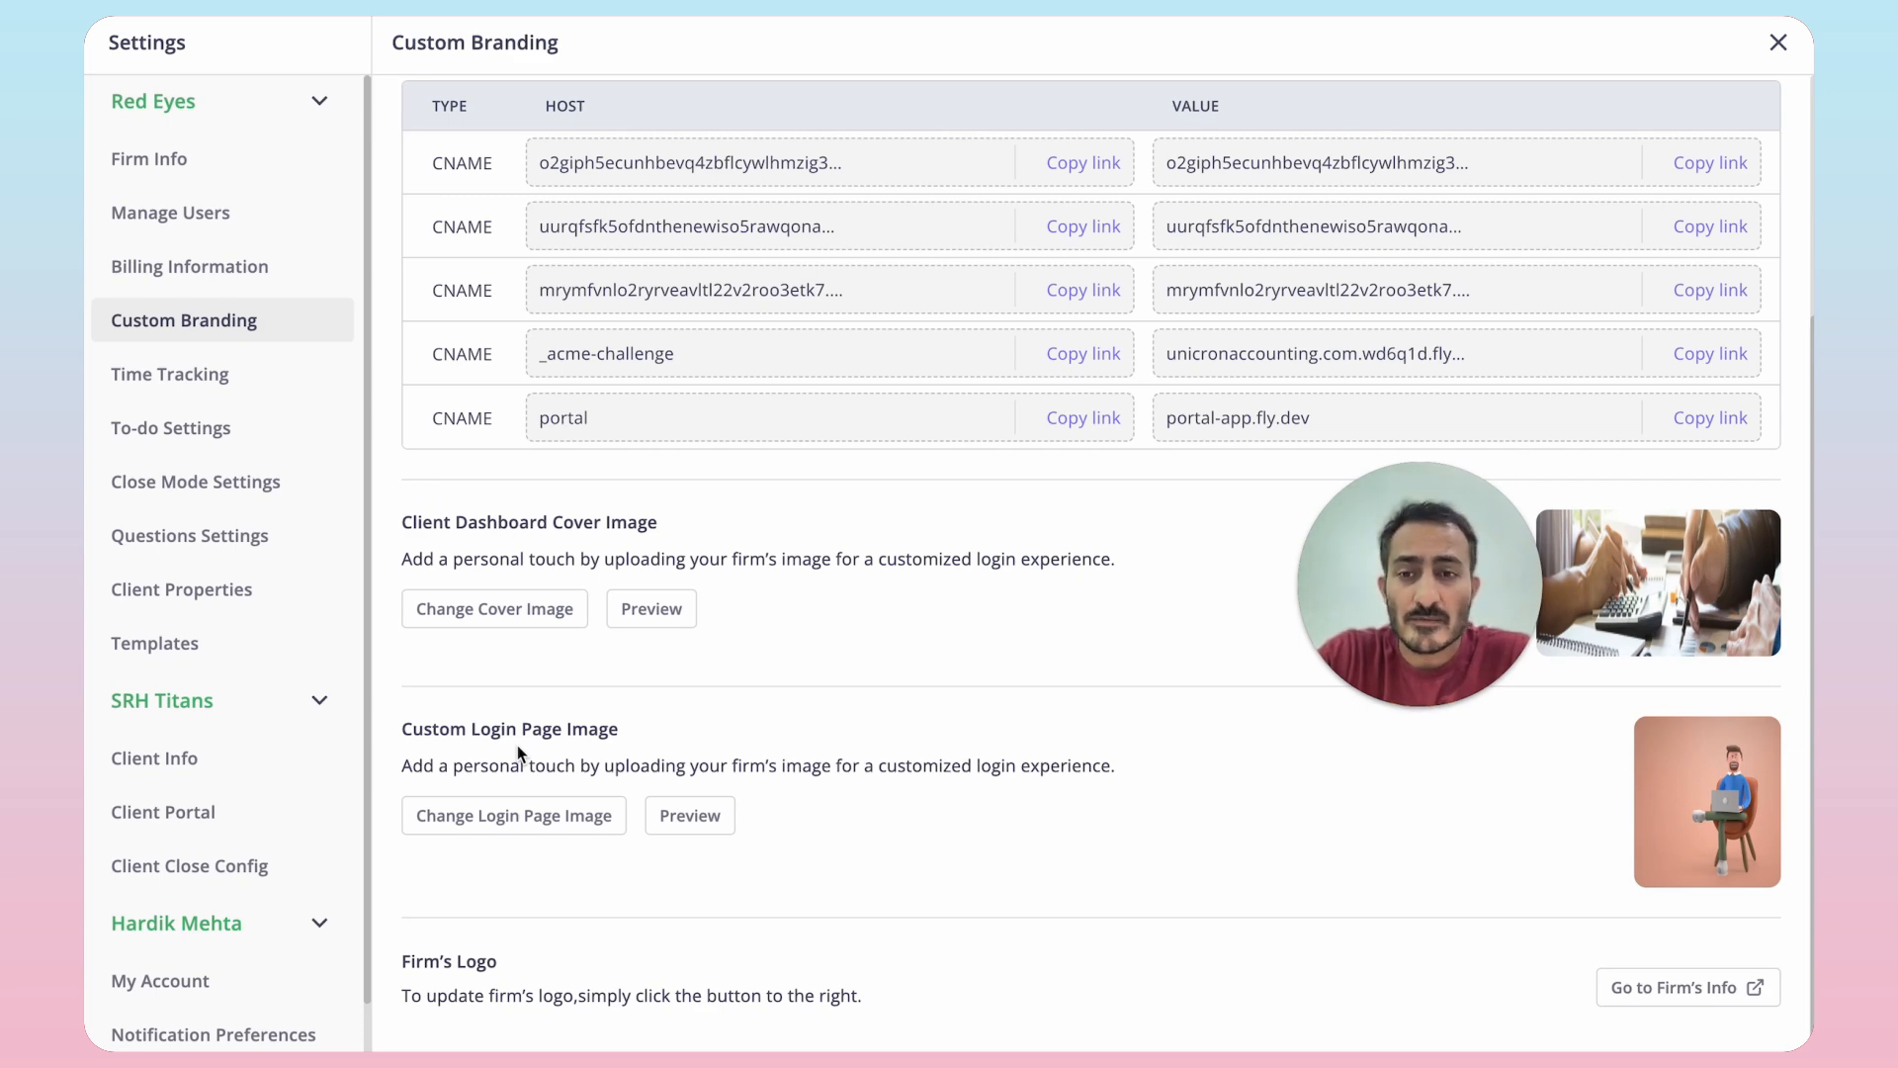
left_click(690, 817)
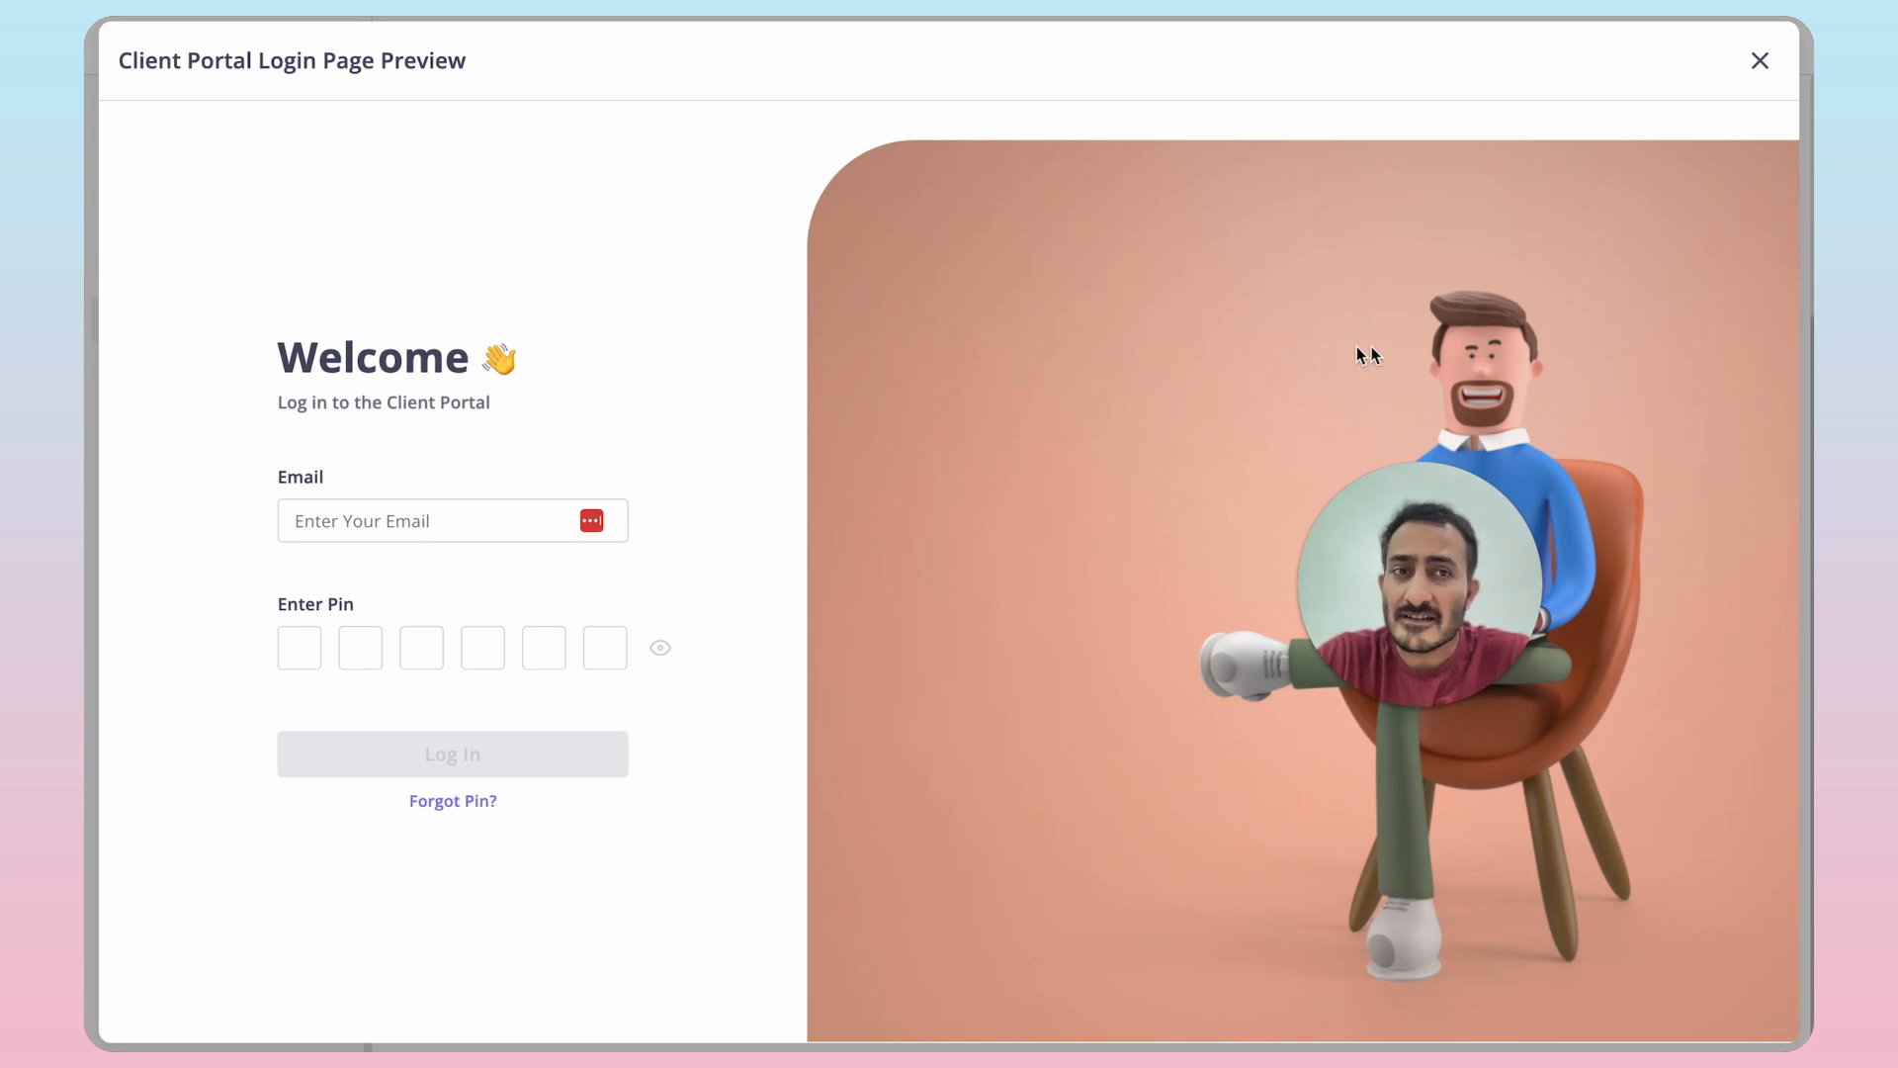
left_click(1760, 61)
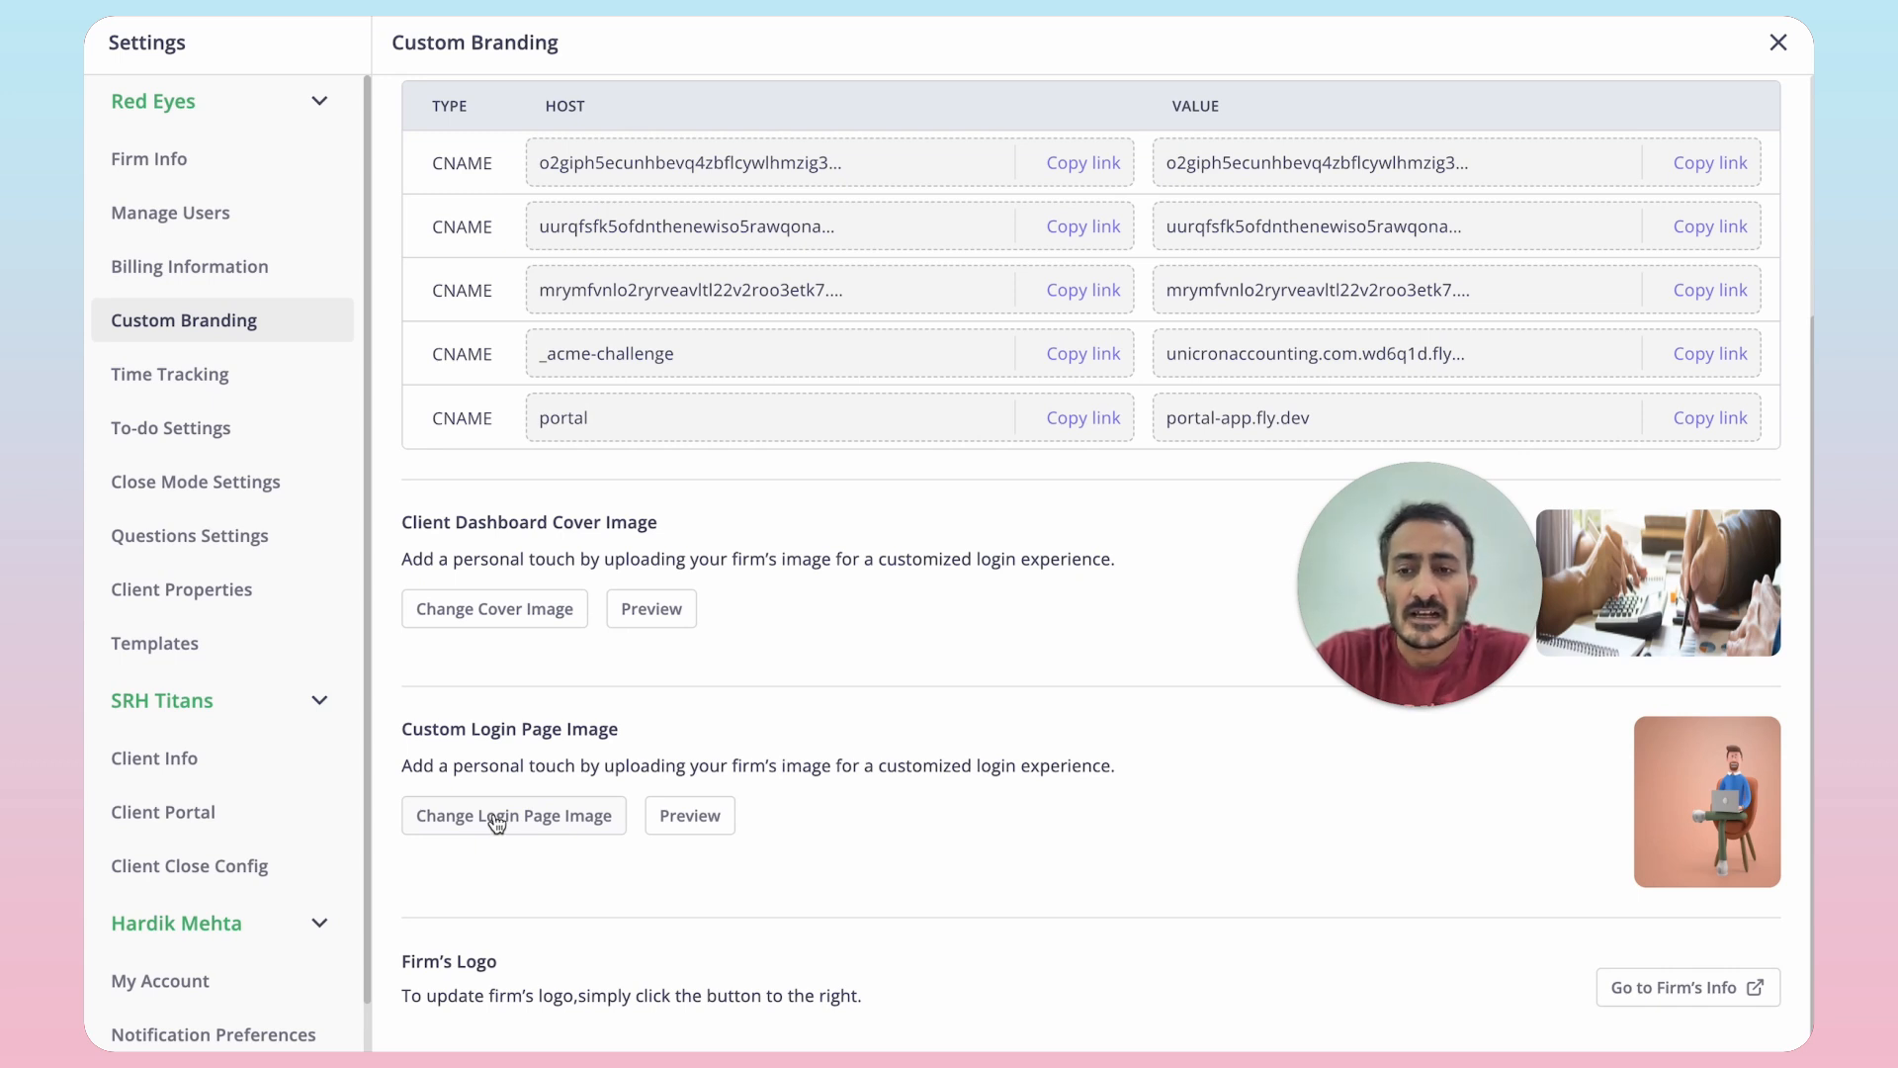
left_click(696, 827)
left_click(1758, 60)
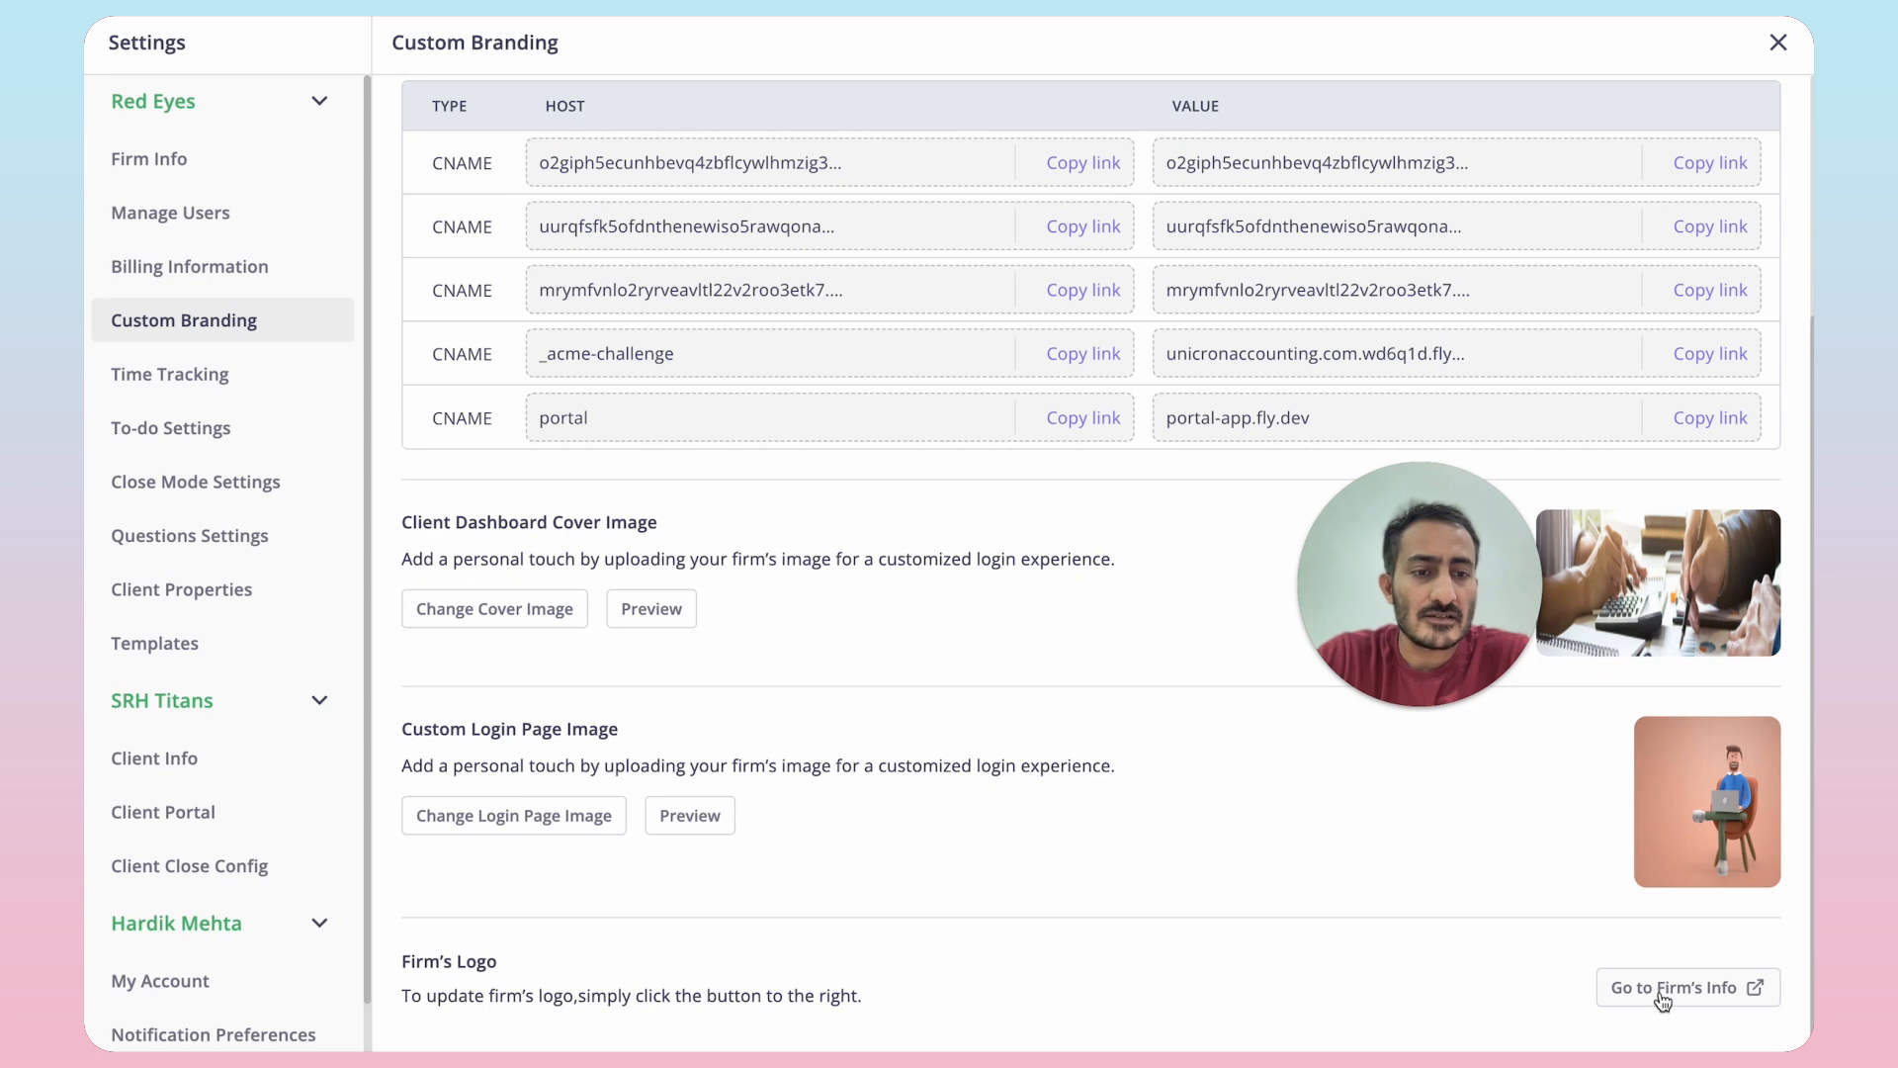
View the firm info page with the logo, and switch to the live client portal login page to examine its branding
left_click(218, 160)
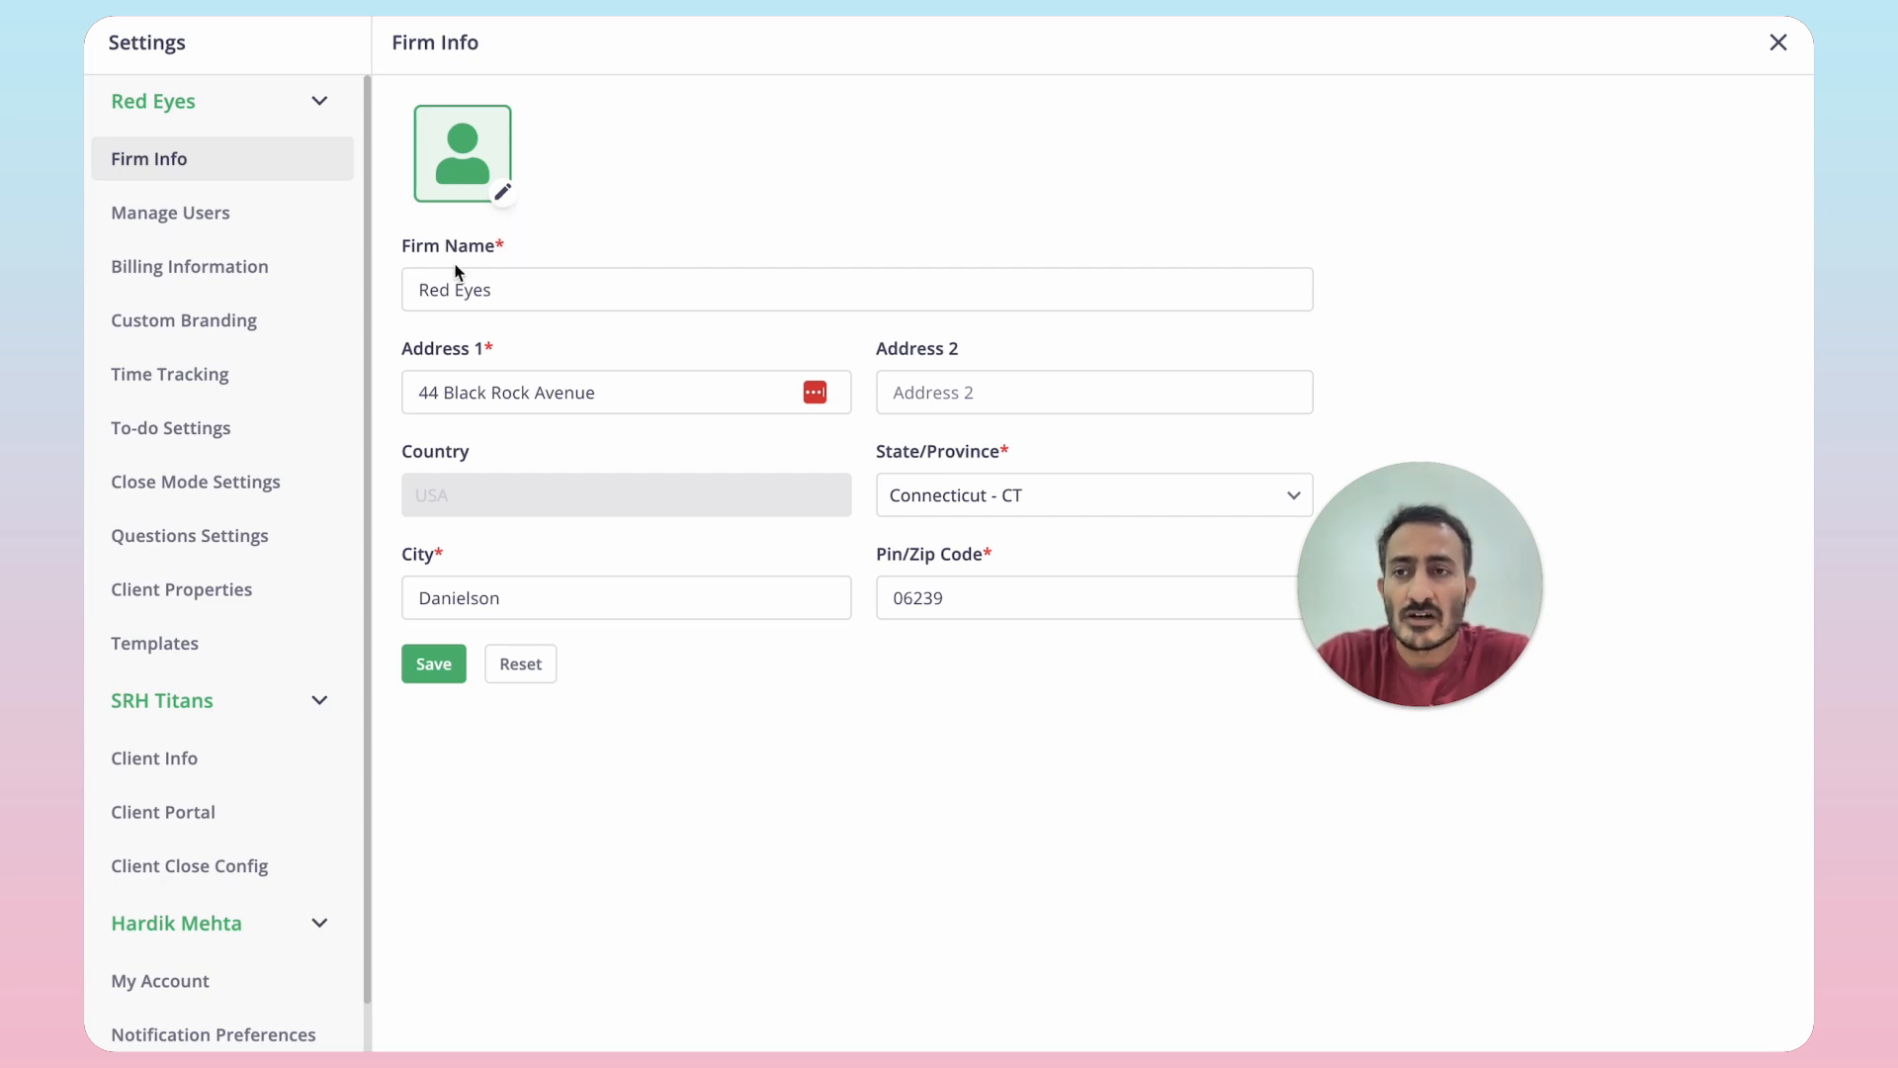
mouse_move(86, 416)
left_click(249, 348)
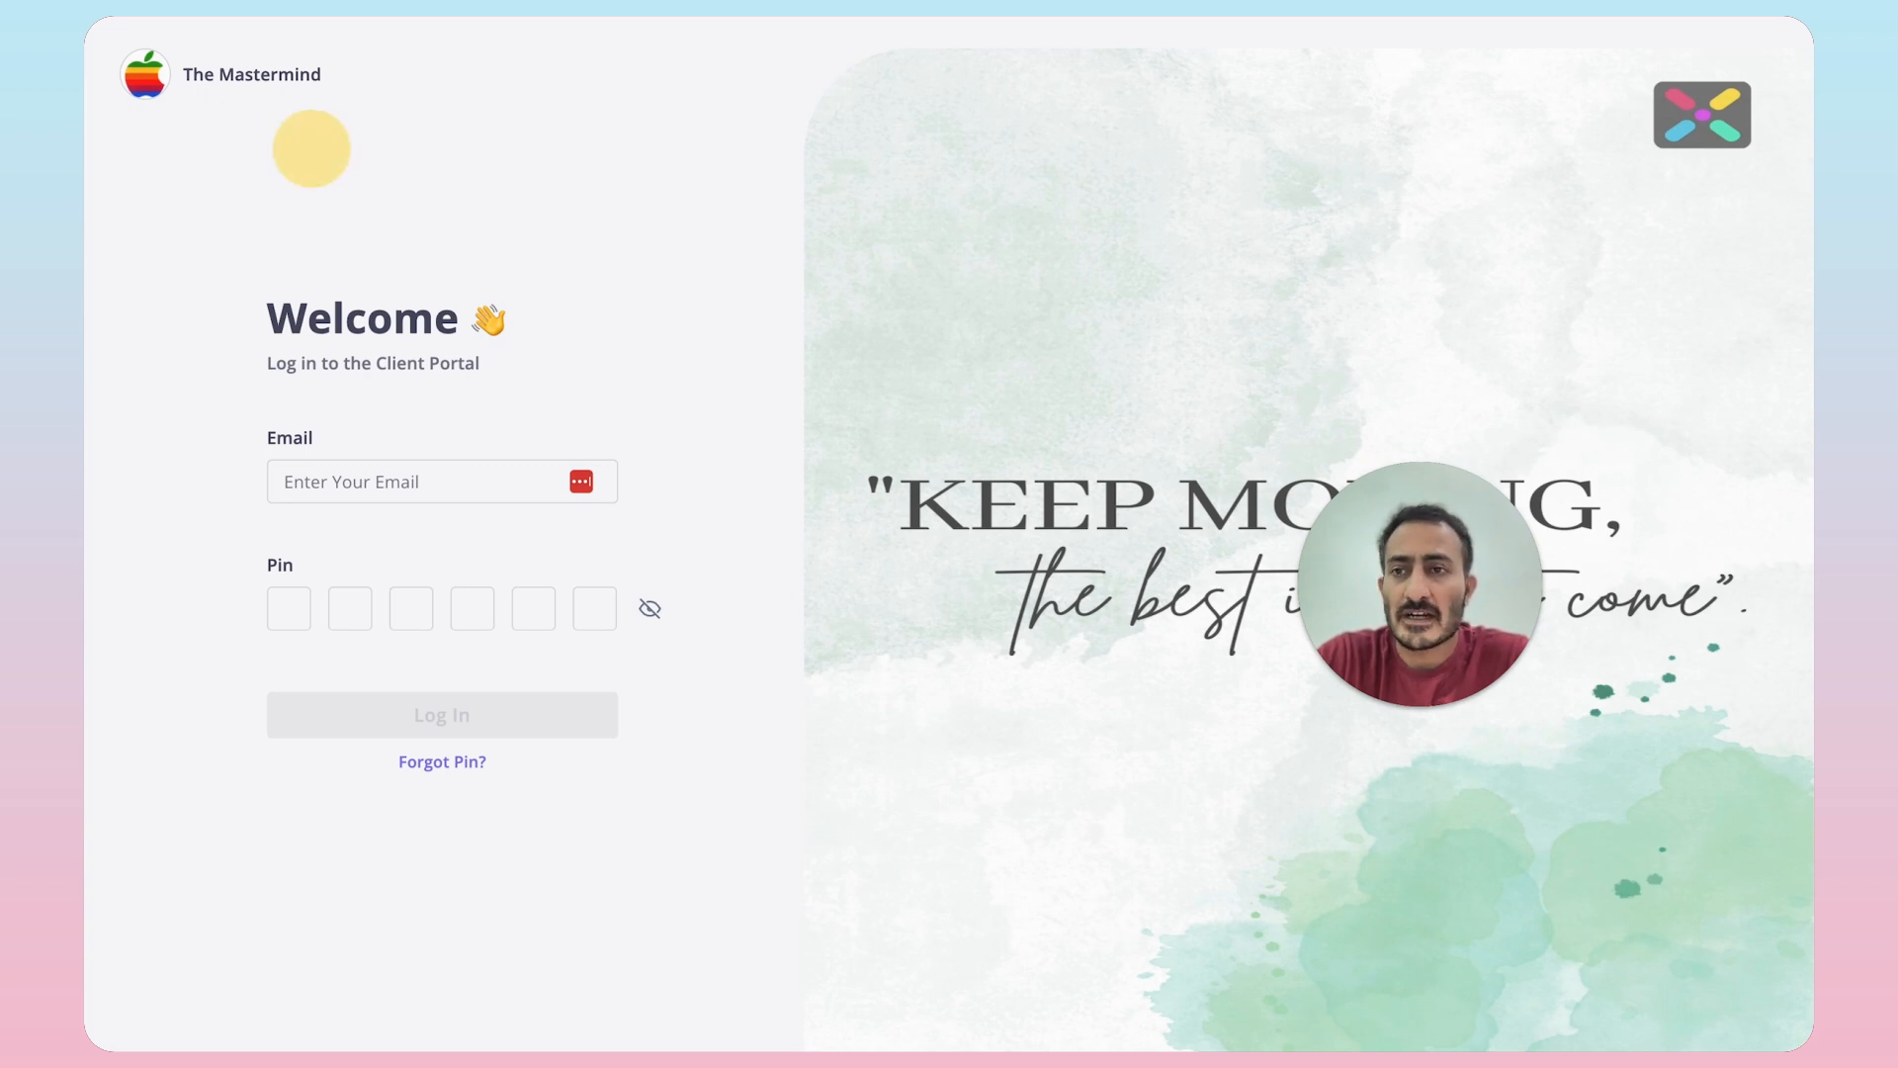
Return to Xenett's custom branding settings and change the custom from name to "Questions from Red Eyes", leaving the entry open for editing
mouse_move(213, 301)
left_click(133, 230)
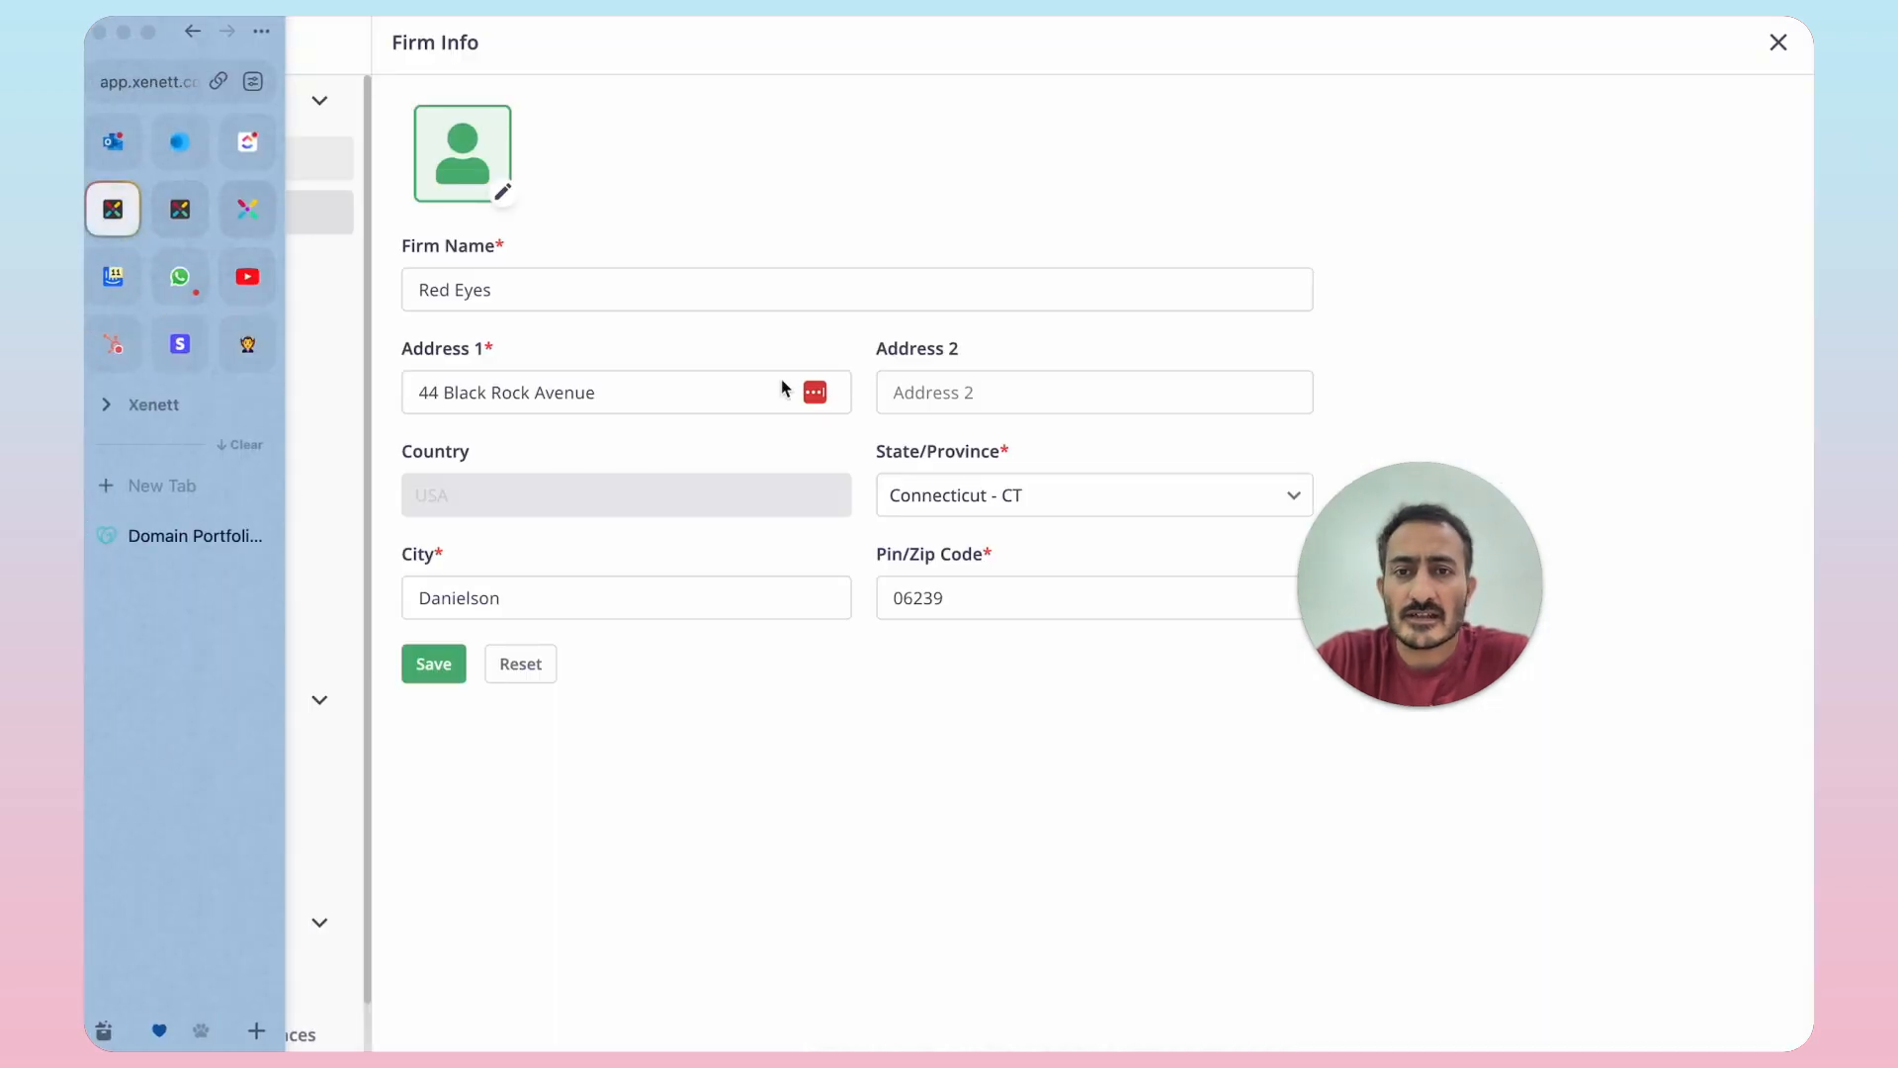
left_click(225, 318)
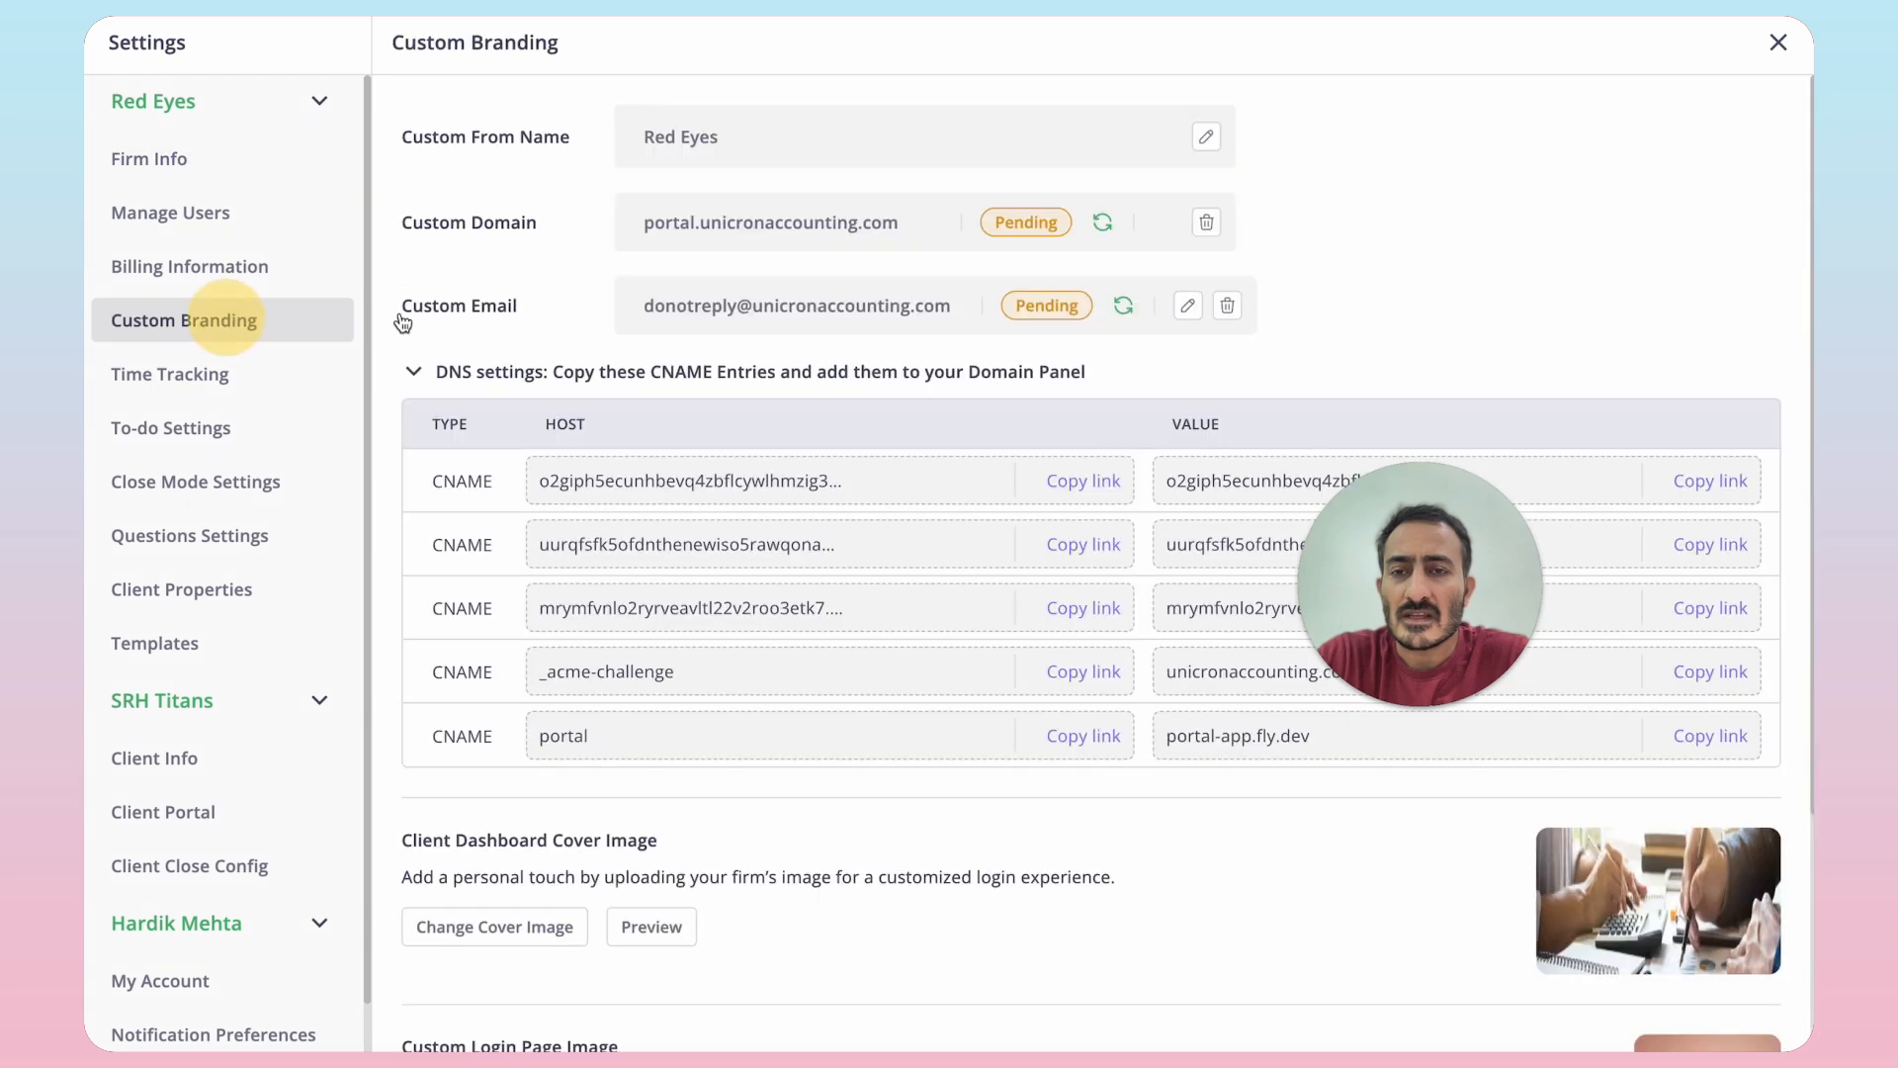
scroll(994, 714, "down", 3)
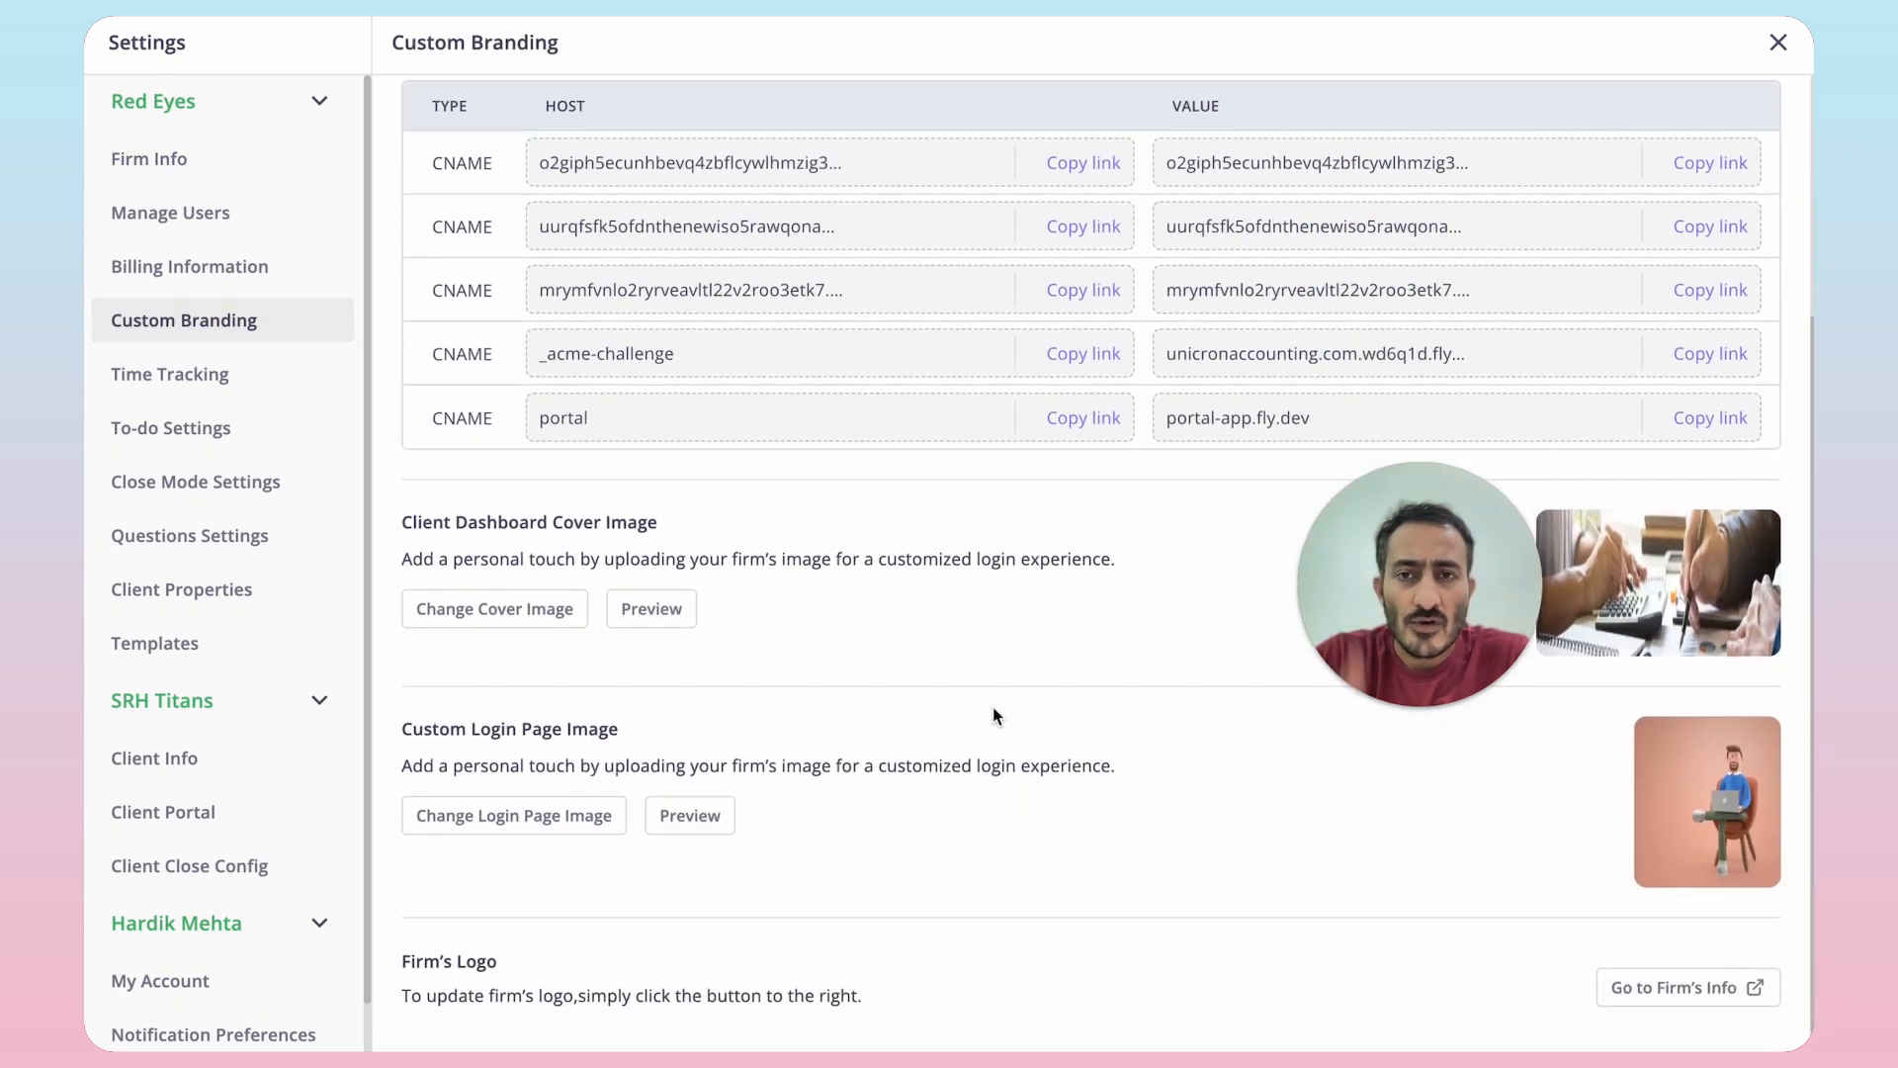
scroll(993, 708, "up", 3)
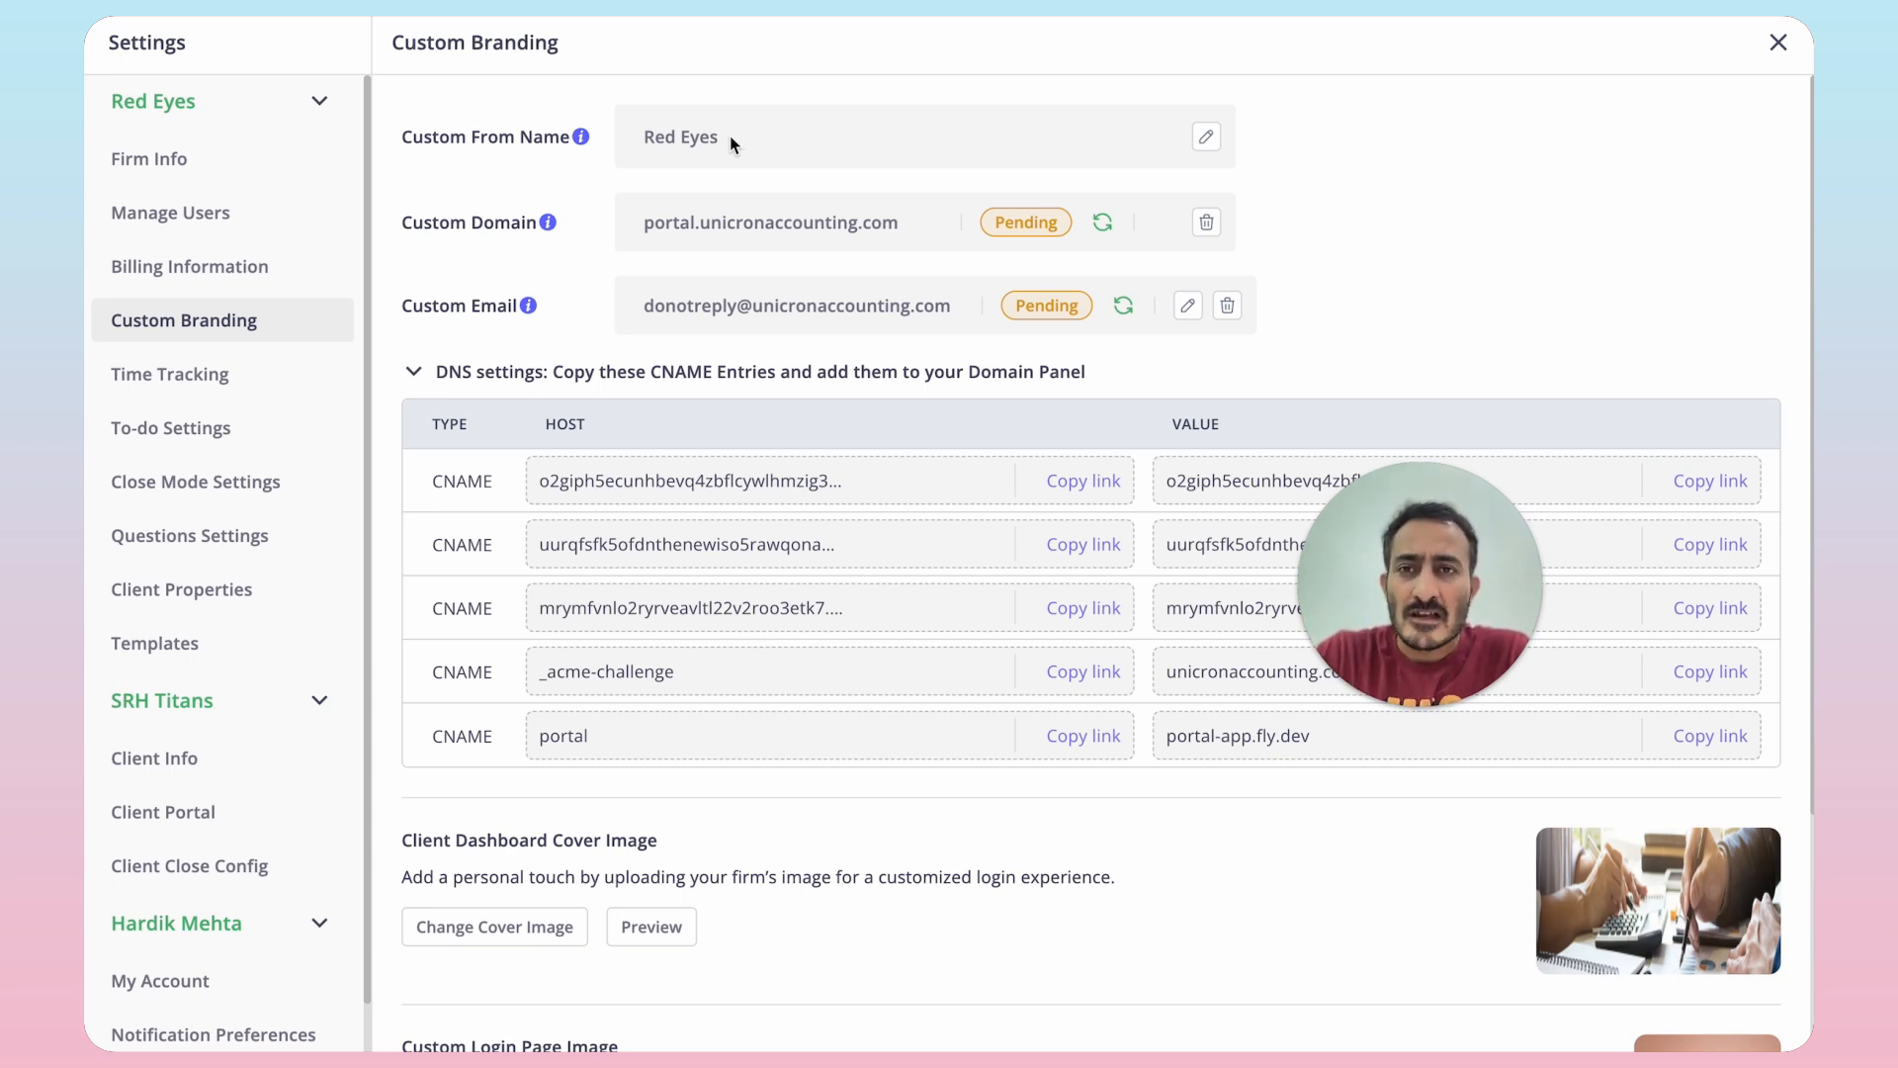
left_click(1207, 139)
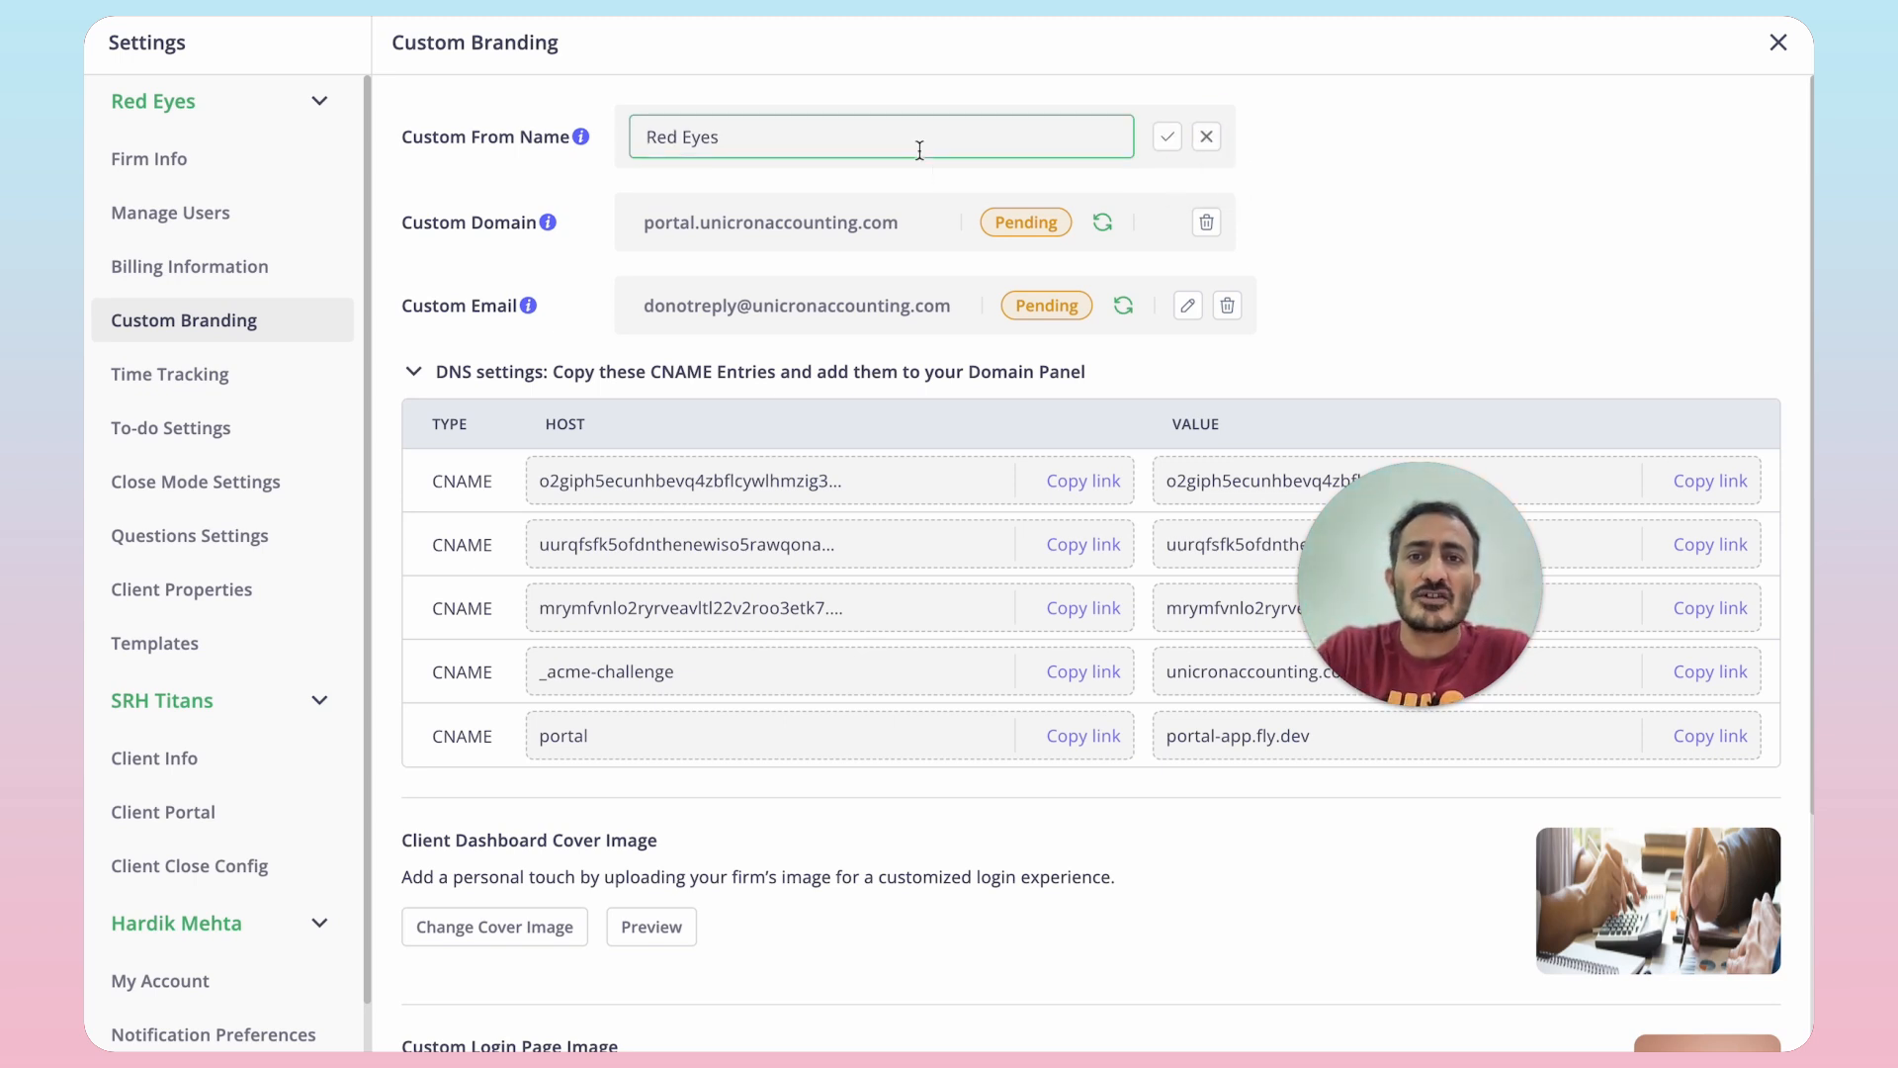
type("Qustions from")
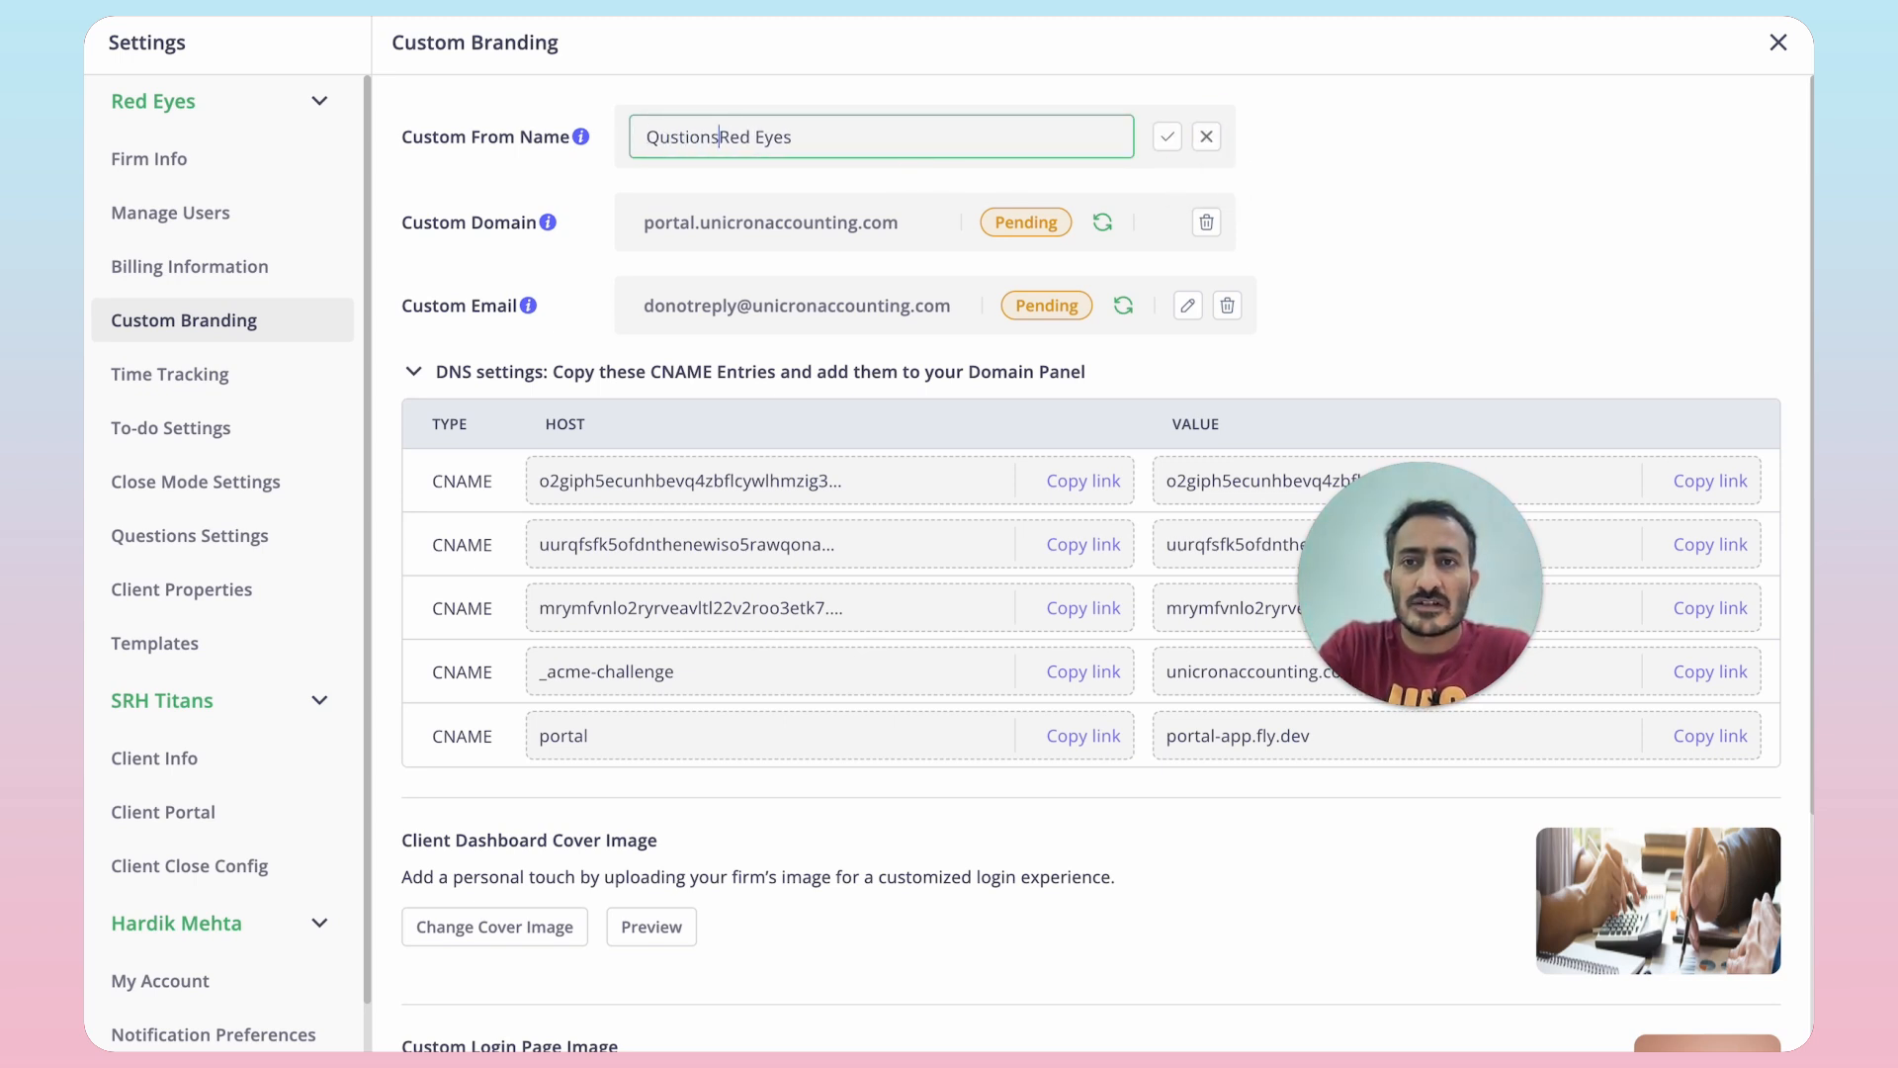
key("Home")
type("Questions")
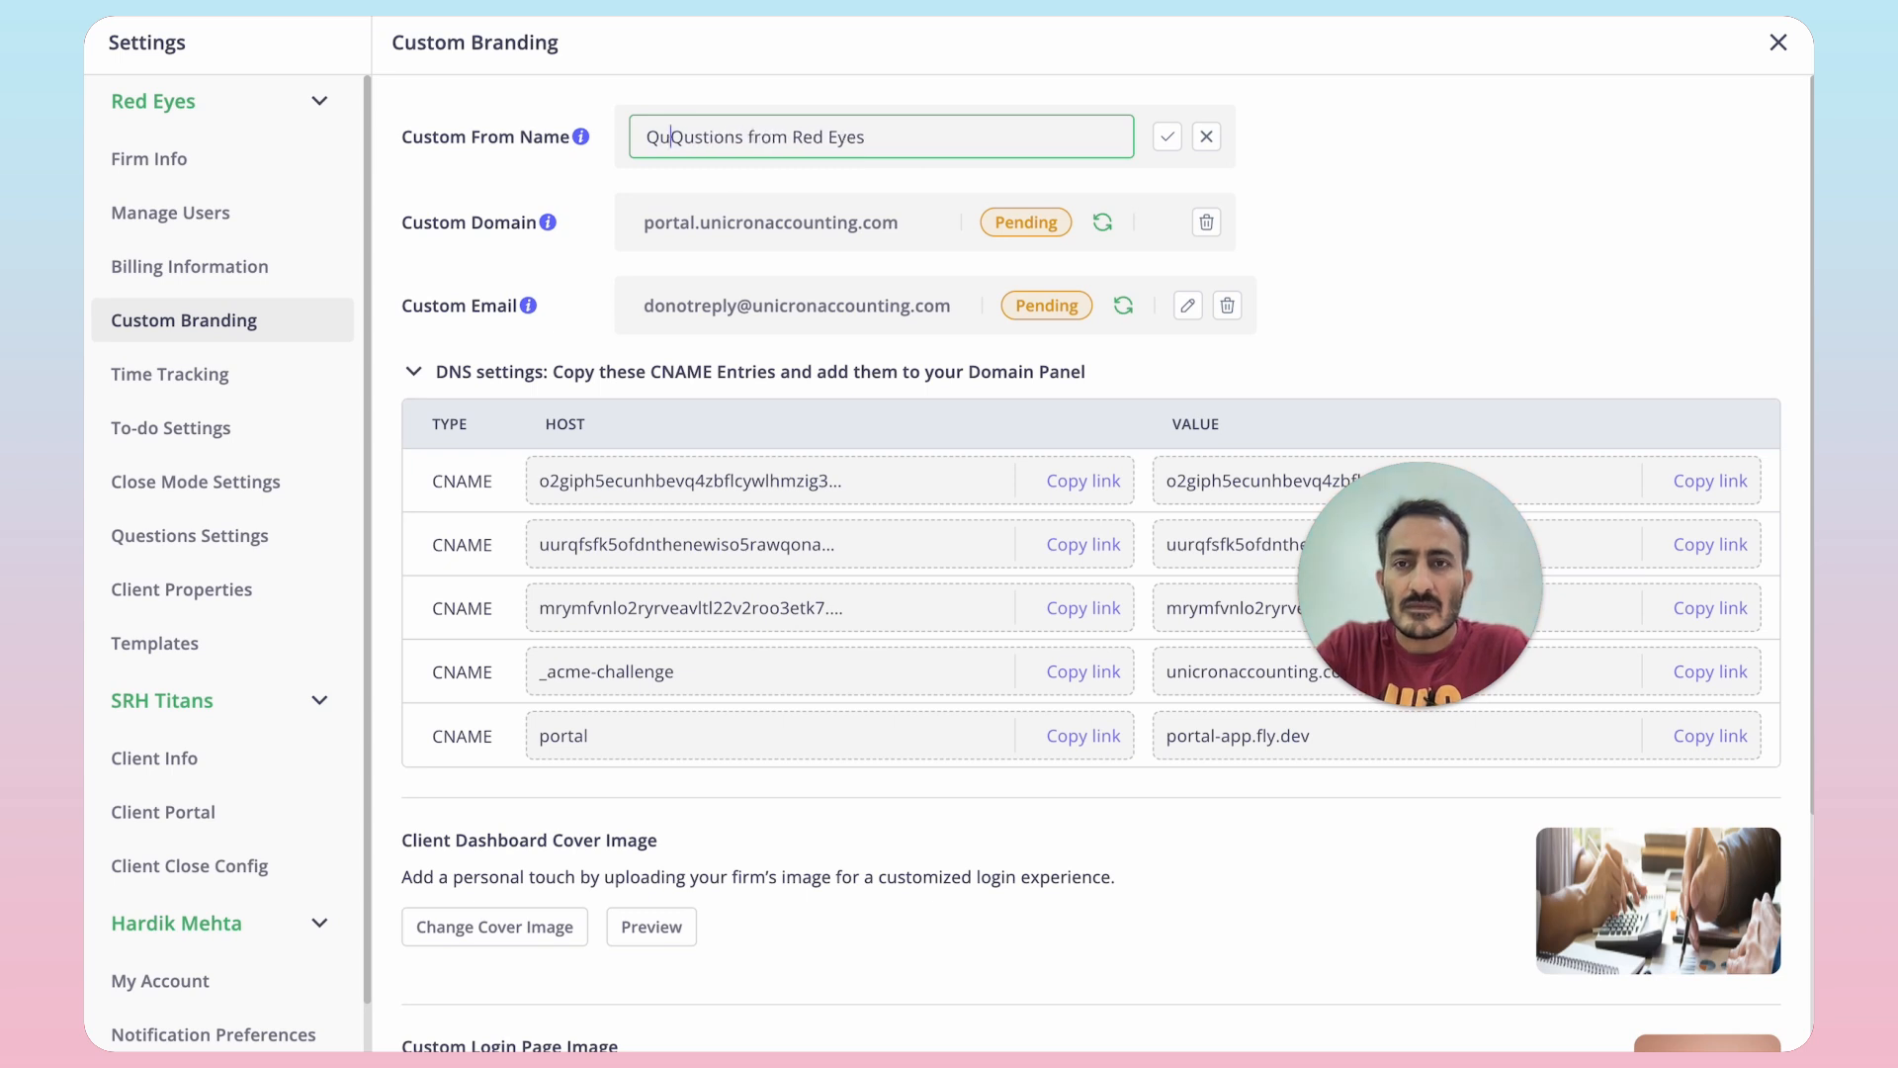
key("shift+End")
key("shift+Left")
key("shift+Left")
key("shift+Left")
key("shift+Left")
key("shift+Left")
key("shift+Left")
key("shift+Left")
key("shift+Left")
key("shift+Left")
key("shift+Left")
key("shift+Left")
key("shift+Left")
key("shift+Left")
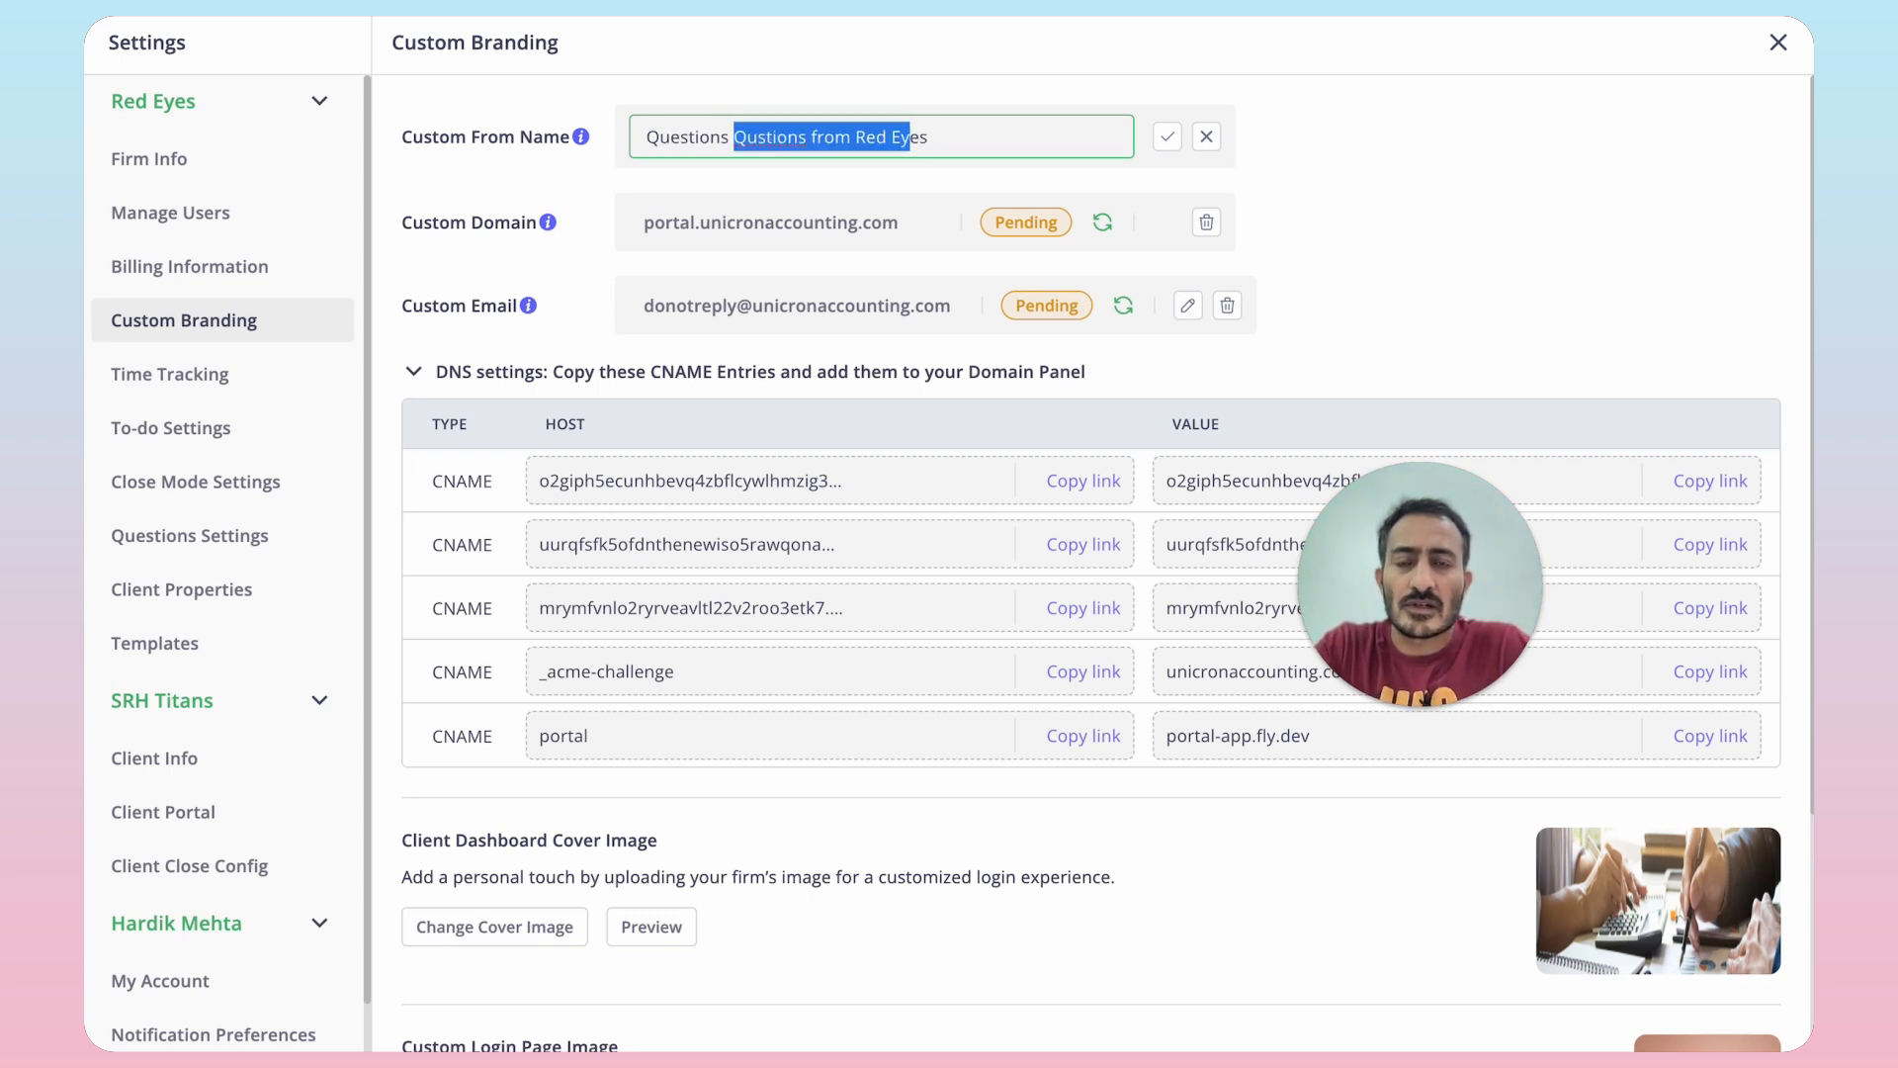
key("BackSpace")
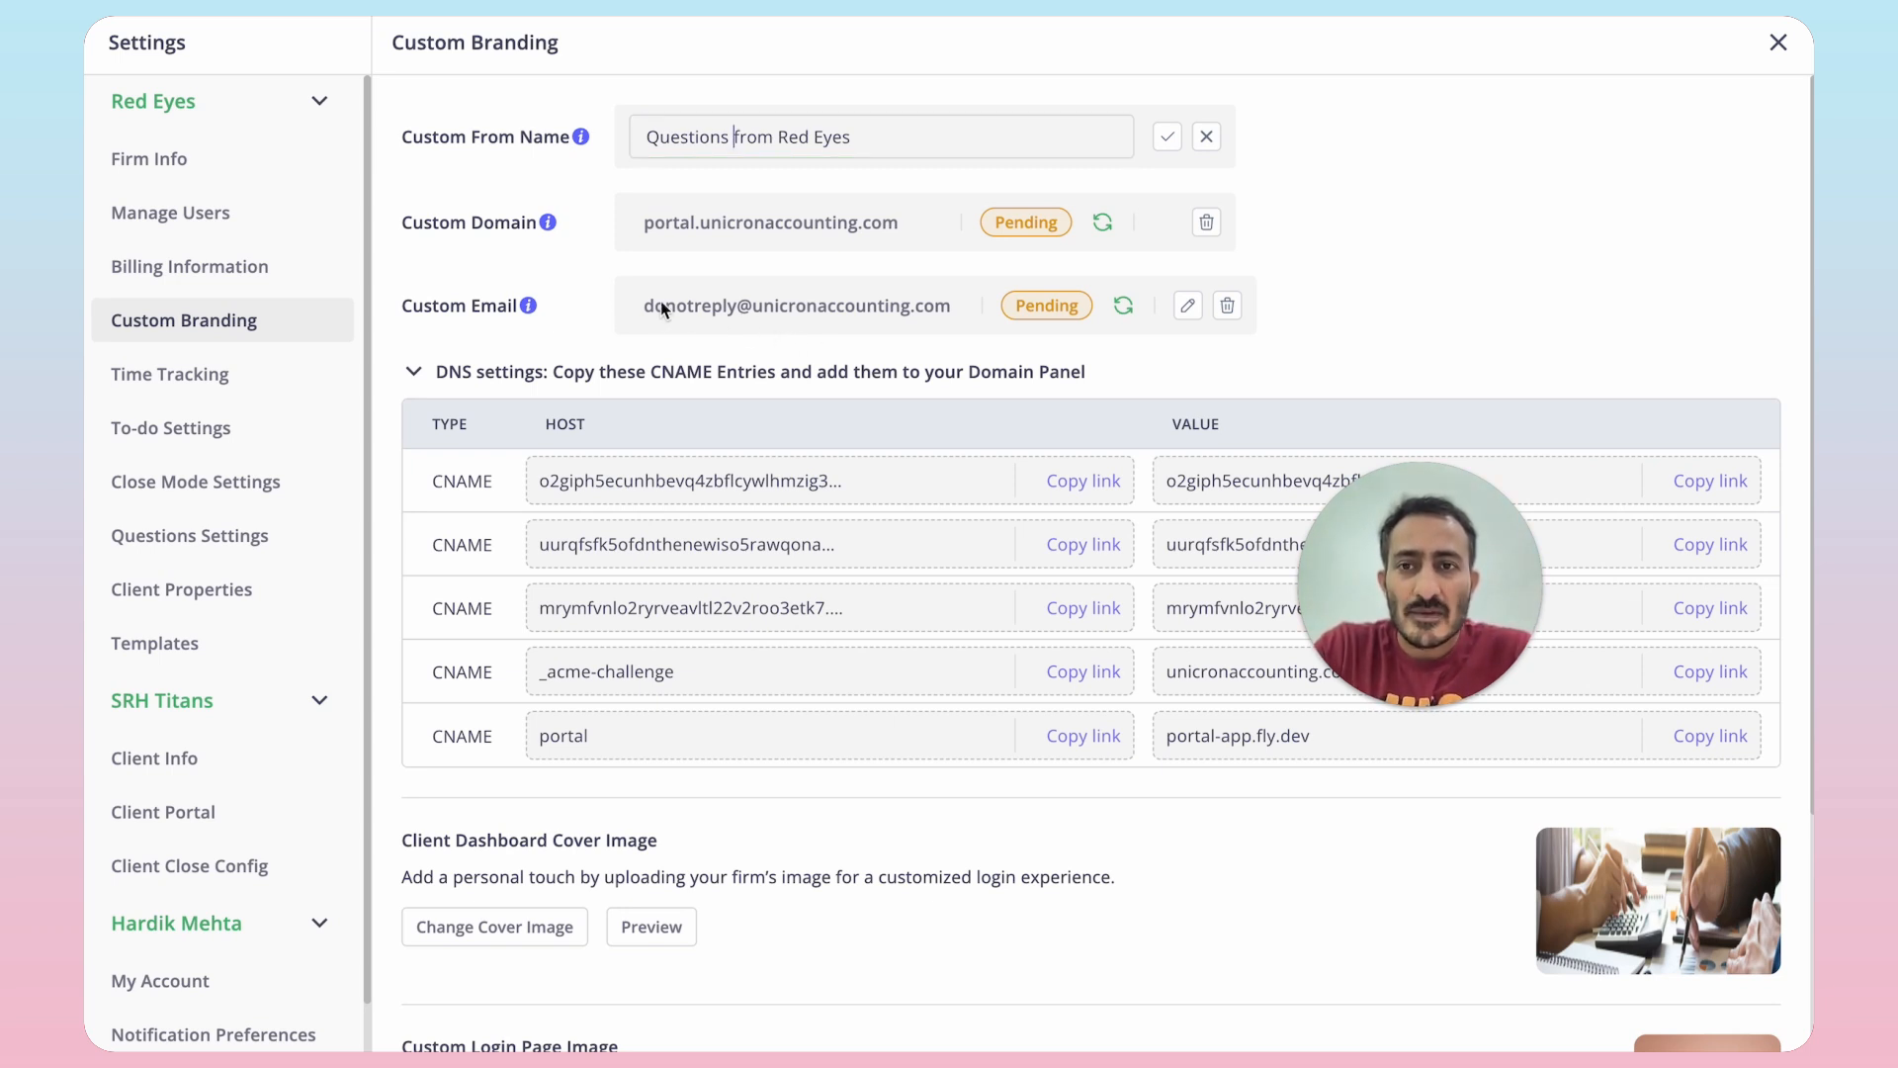
Review the custom email alongside the custom from name, the custom domain and the remaining branding sections
left_click_drag(654, 306, 898, 306)
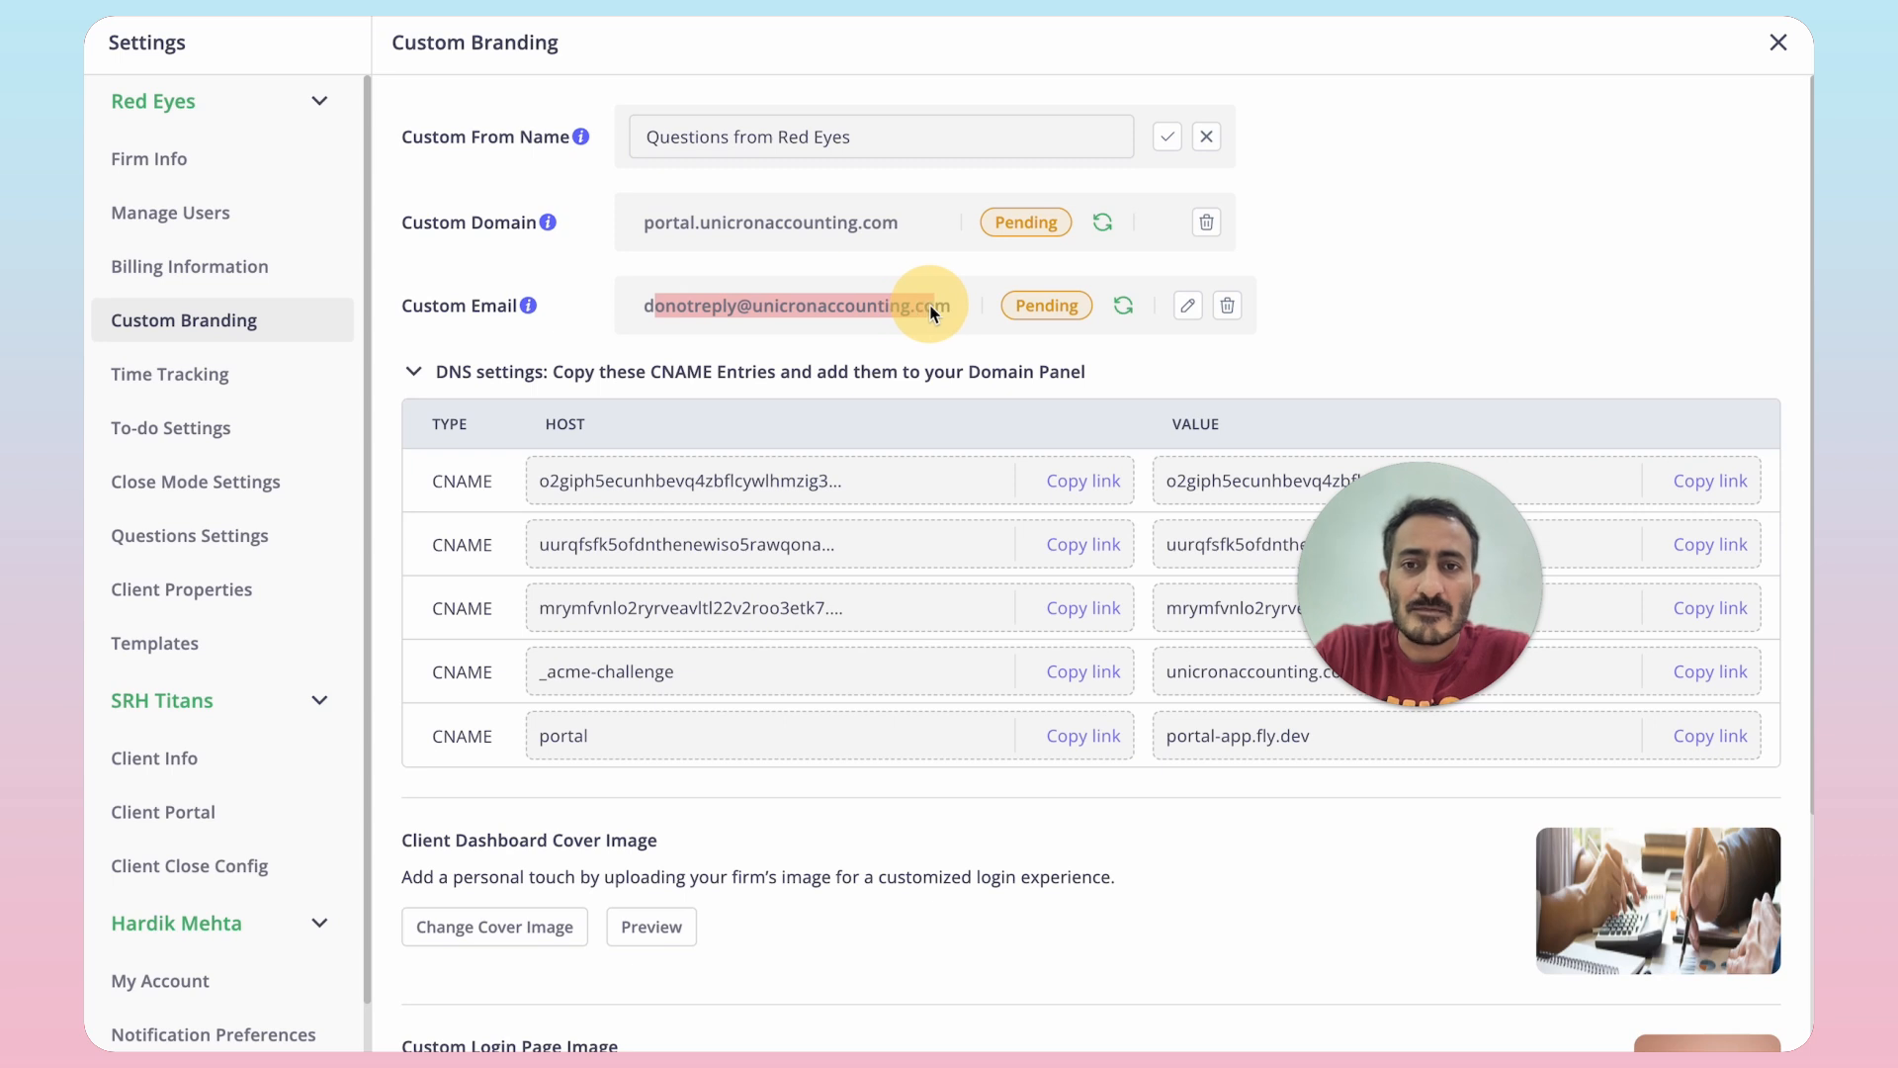
left_click(870, 138)
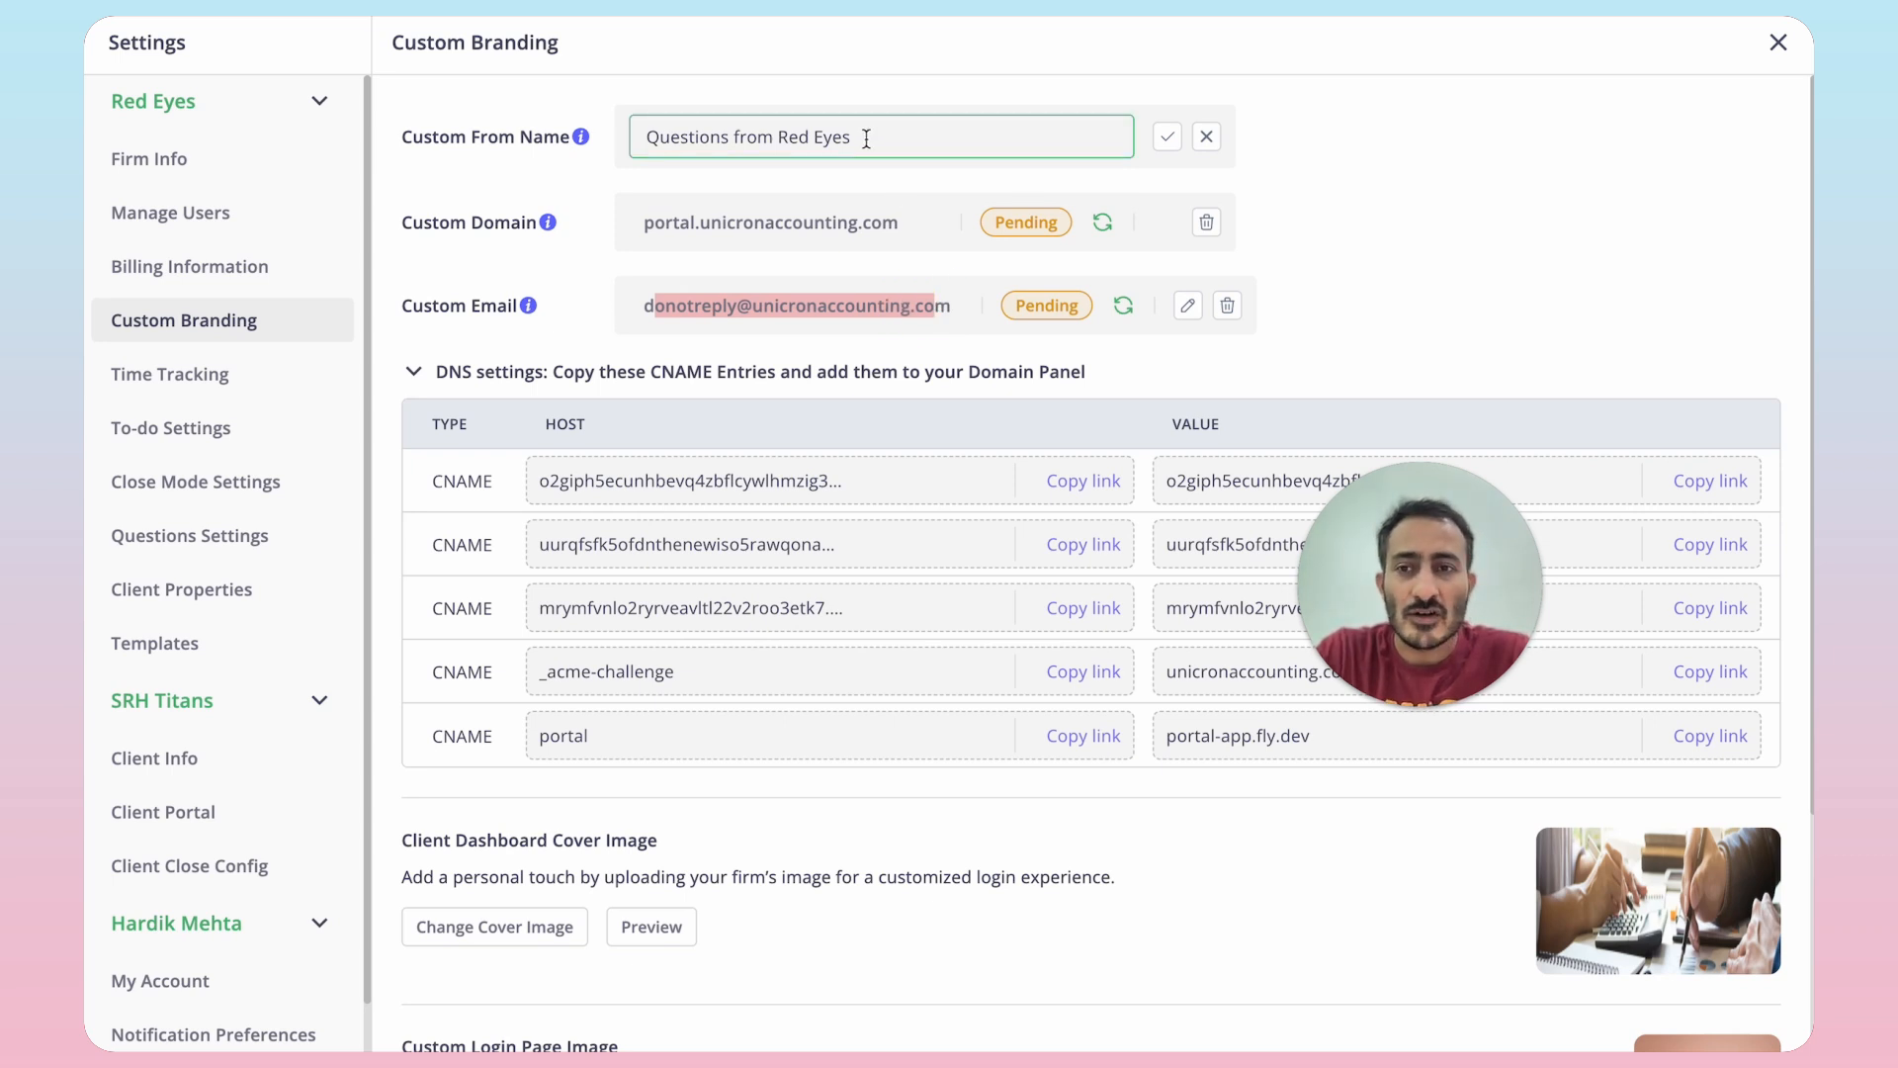
scroll(1040, 518, "down", 3)
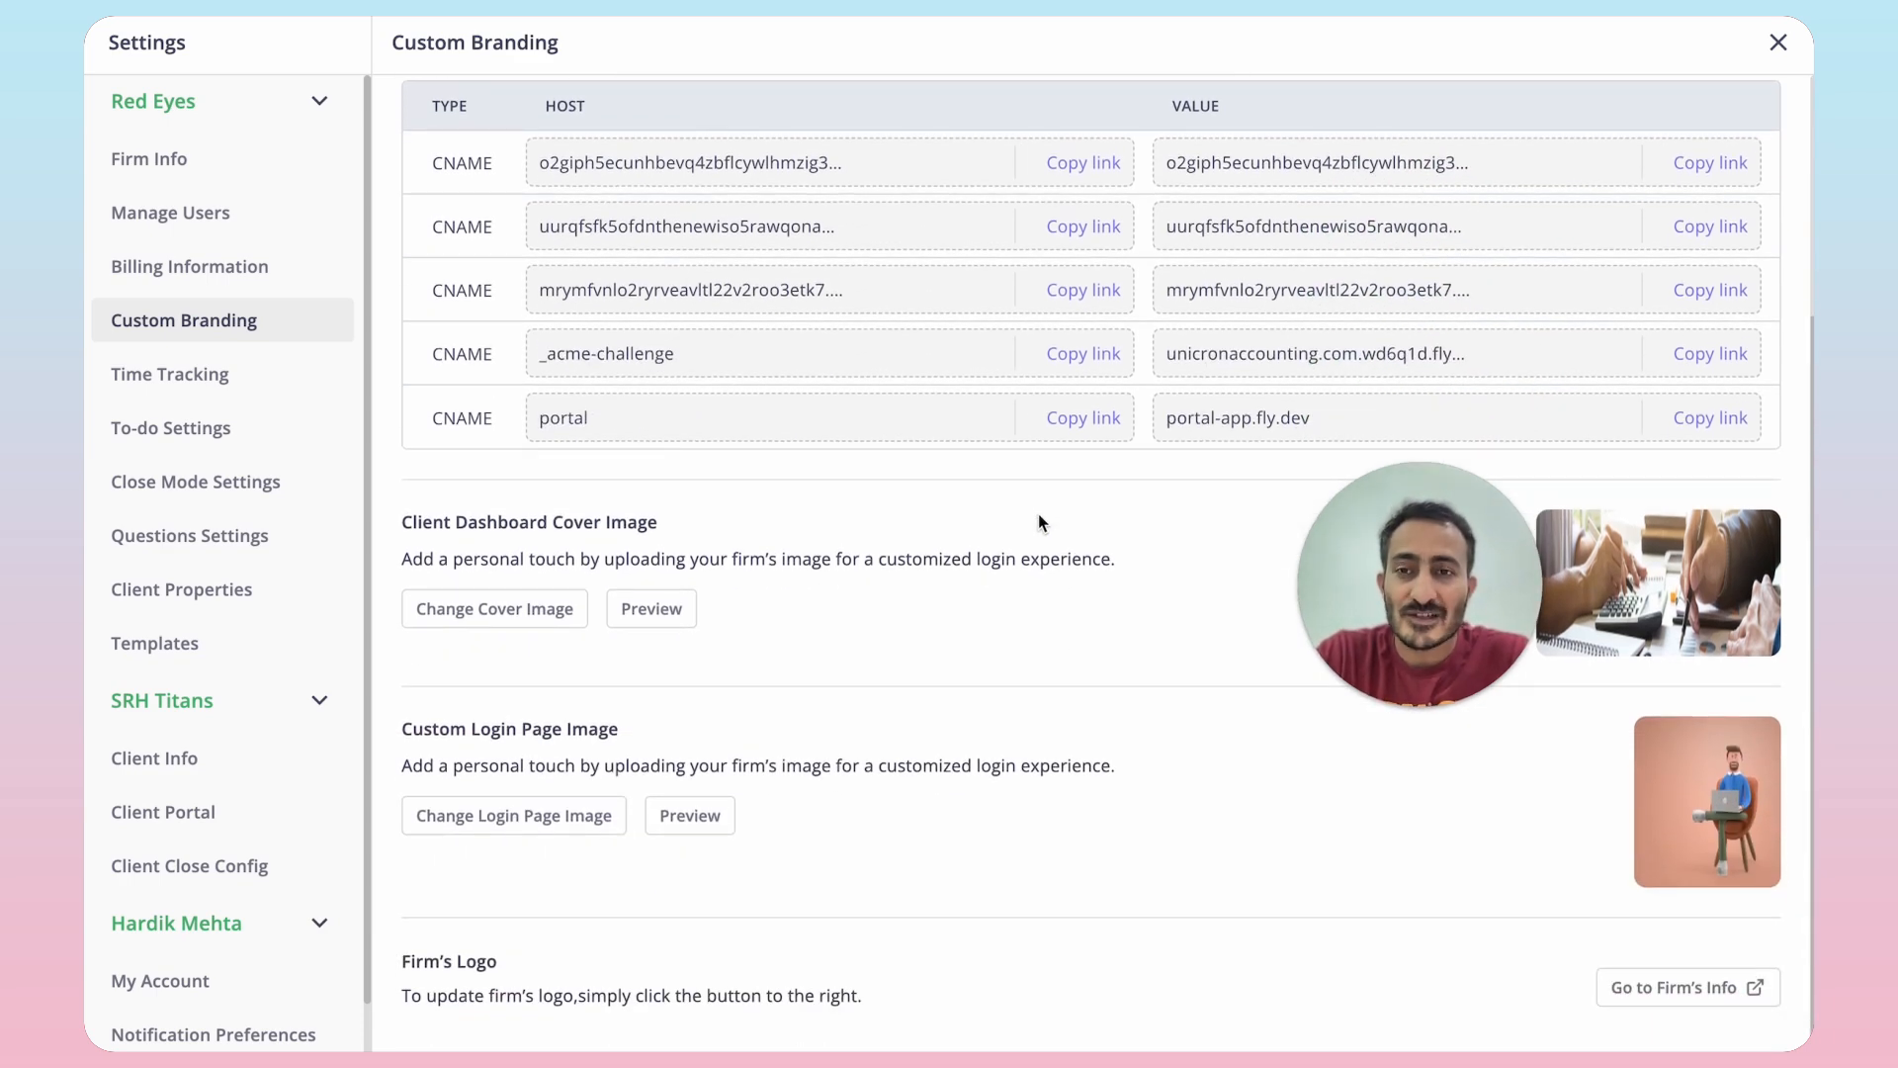
scroll(1038, 513, "up", 3)
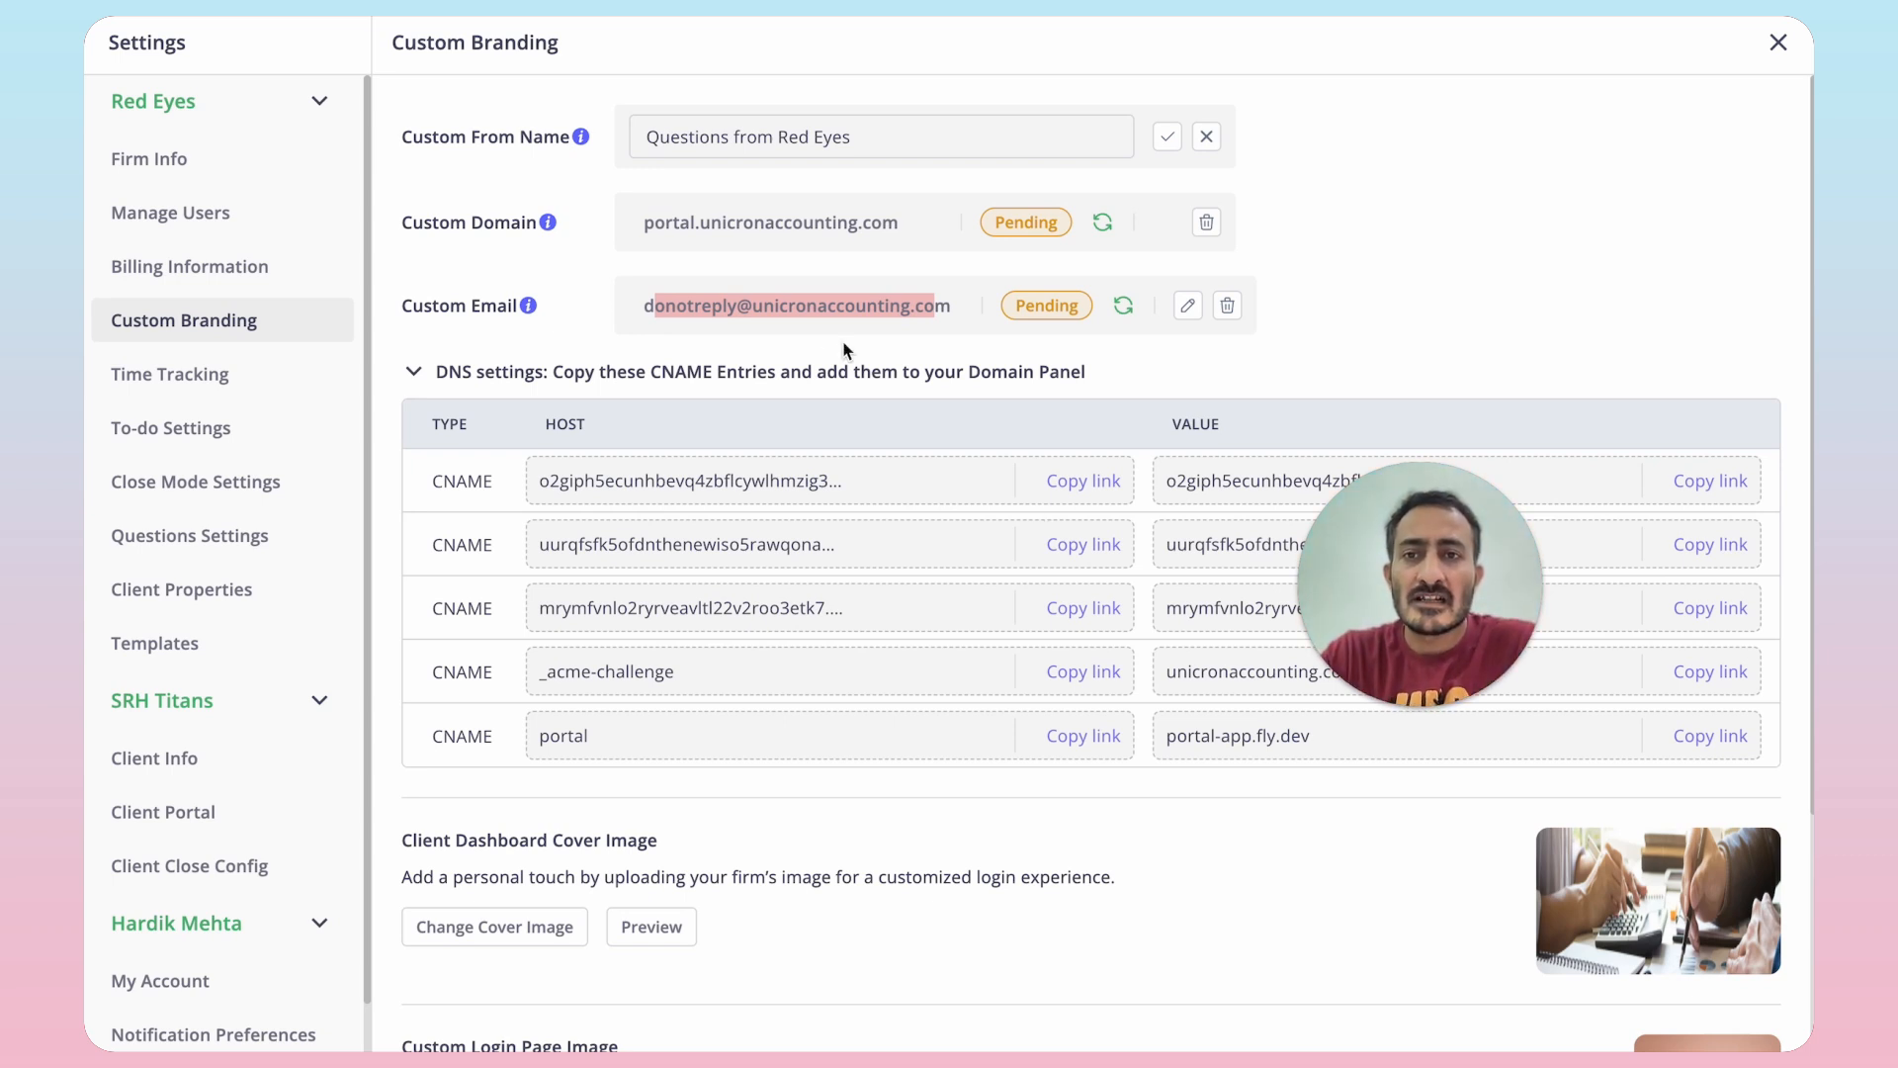
left_click(884, 233)
left_click_drag(651, 314, 899, 308)
scroll(1028, 526, "down", 3)
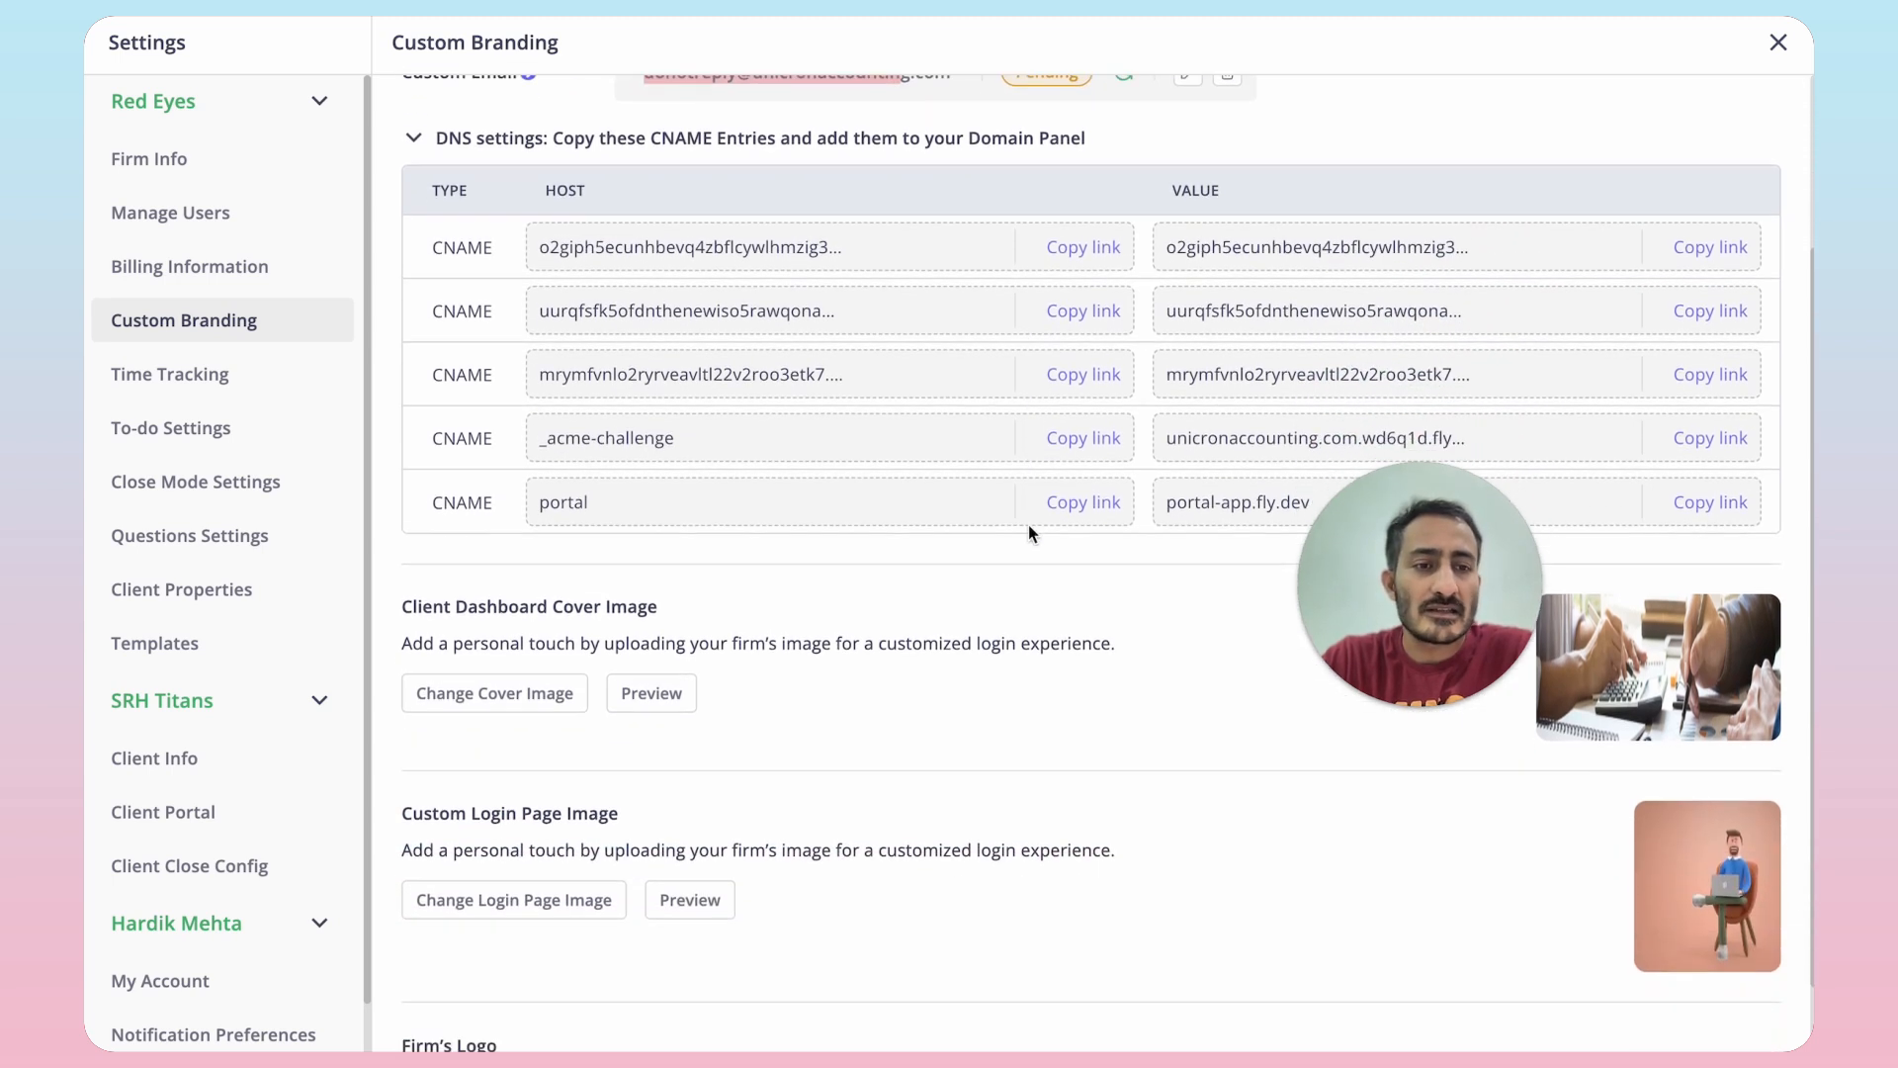